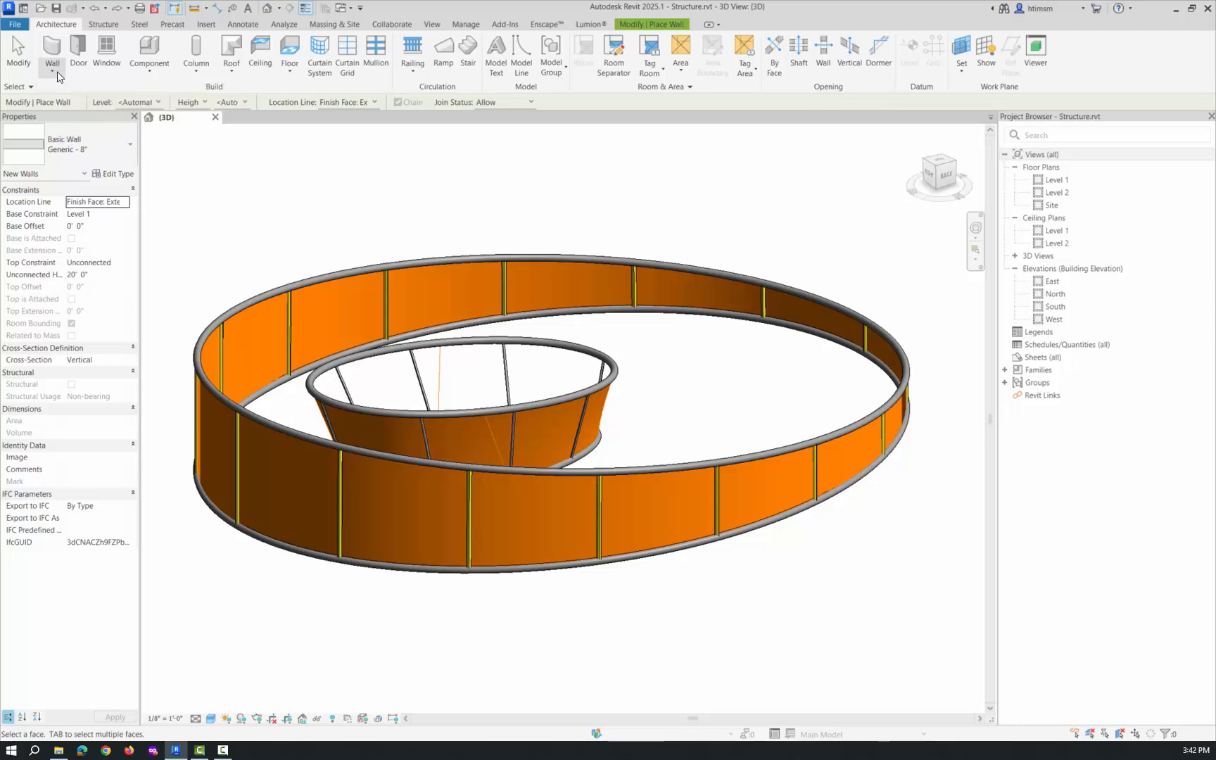
Try to place a Generic - 8" wall by face on the outer ring's mass face in wireframe, with location line Finish Face: Exterior.
left_click(53, 70)
left_click(84, 143)
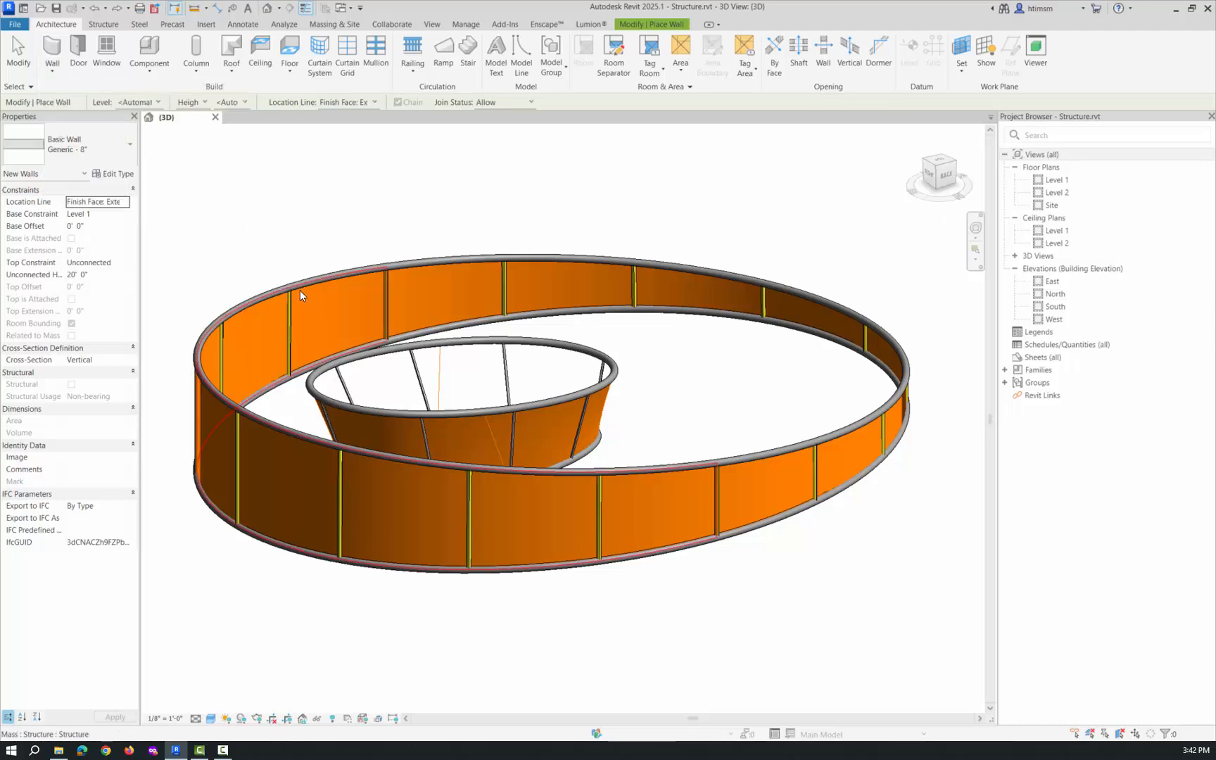
left_click(210, 719)
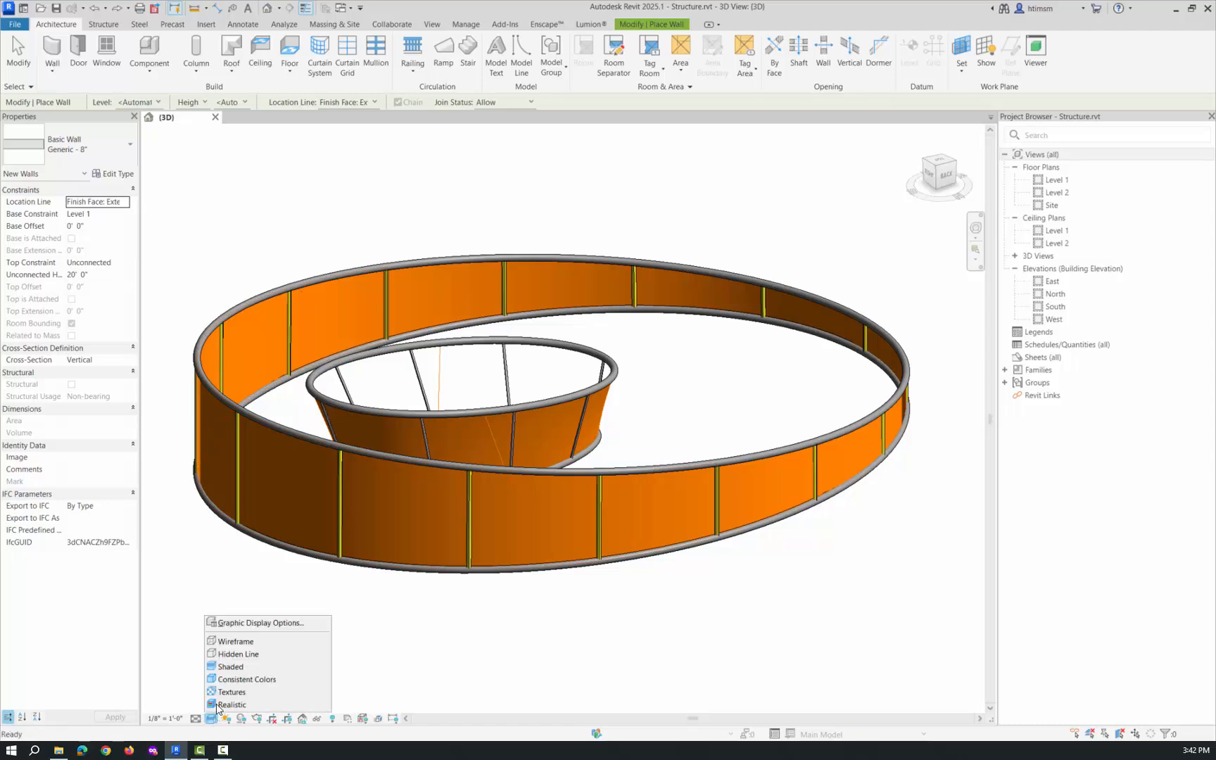
left_click(238, 641)
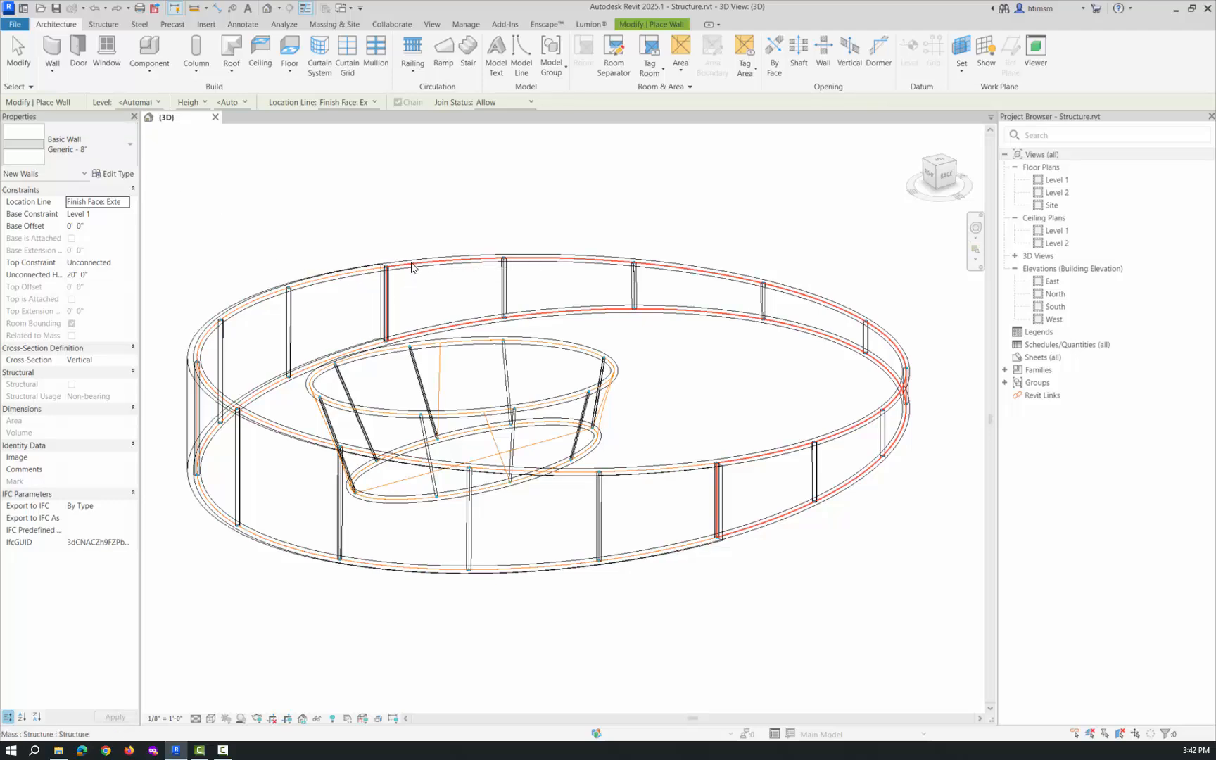
left_click(375, 102)
left_click(354, 135)
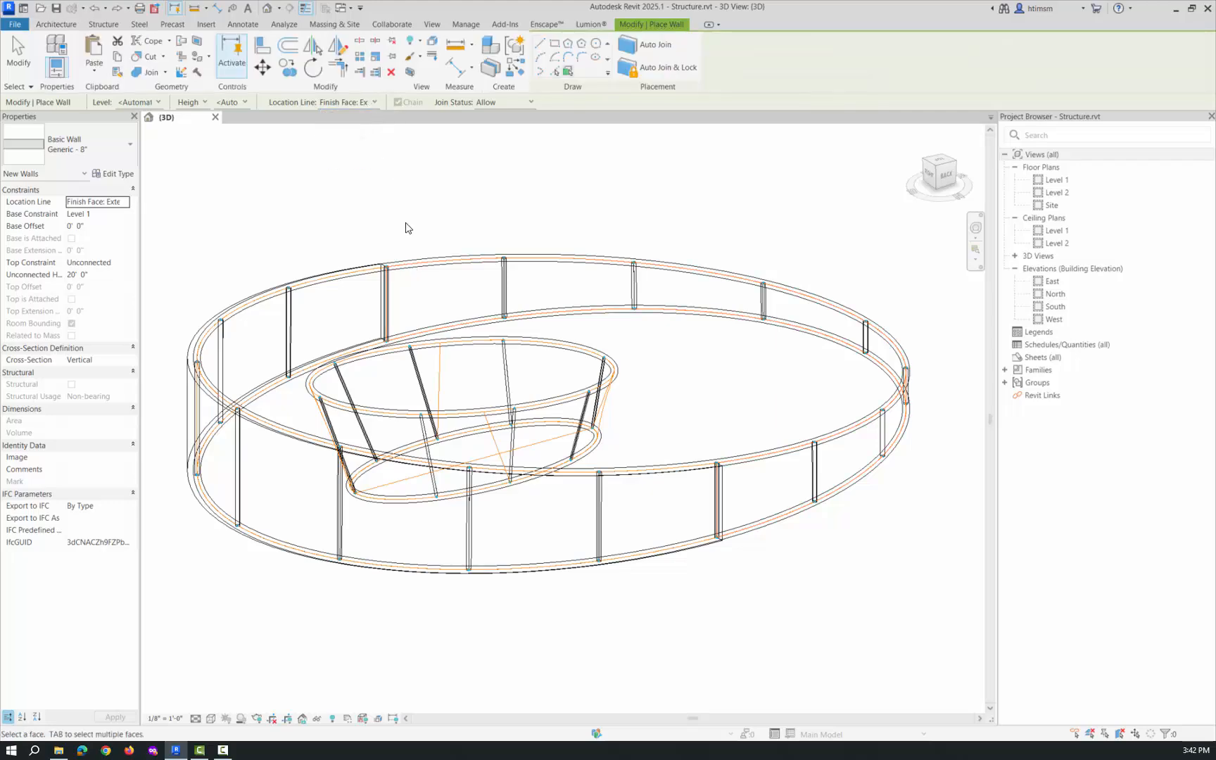
left_click(423, 266)
scroll(378, 285, "up", 3)
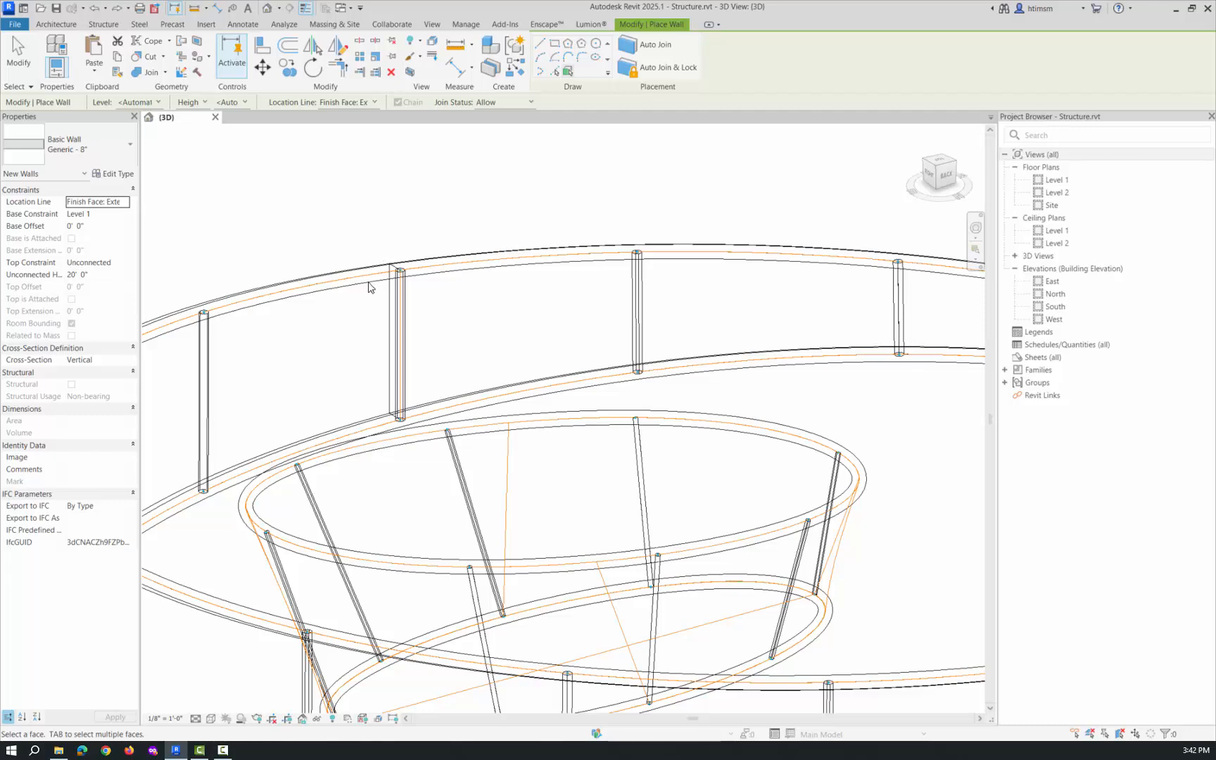
Examine the wall on the outer ring from another angle in the Hidden Line and Shaded visual styles.
left_click(210, 717)
left_click(238, 655)
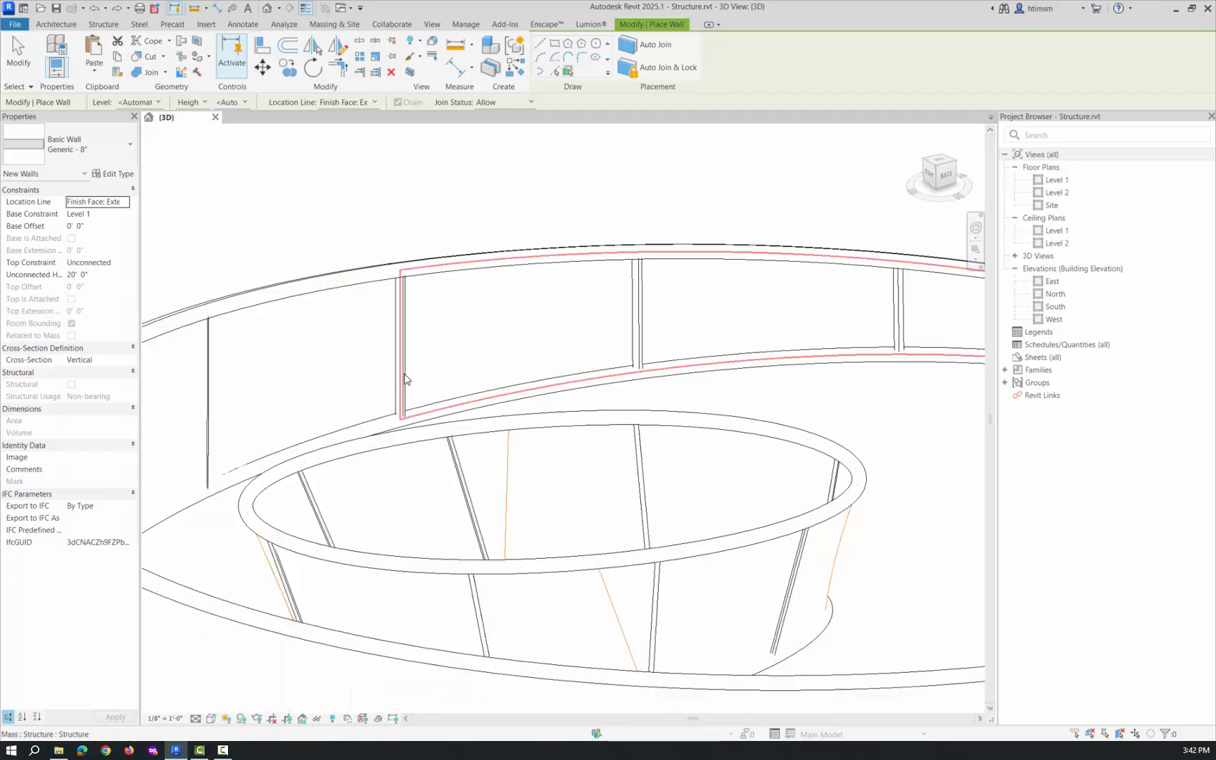
scroll(667, 572, "down", 4)
middle_click_drag(705, 534, 513, 520, "shift")
left_click(210, 718)
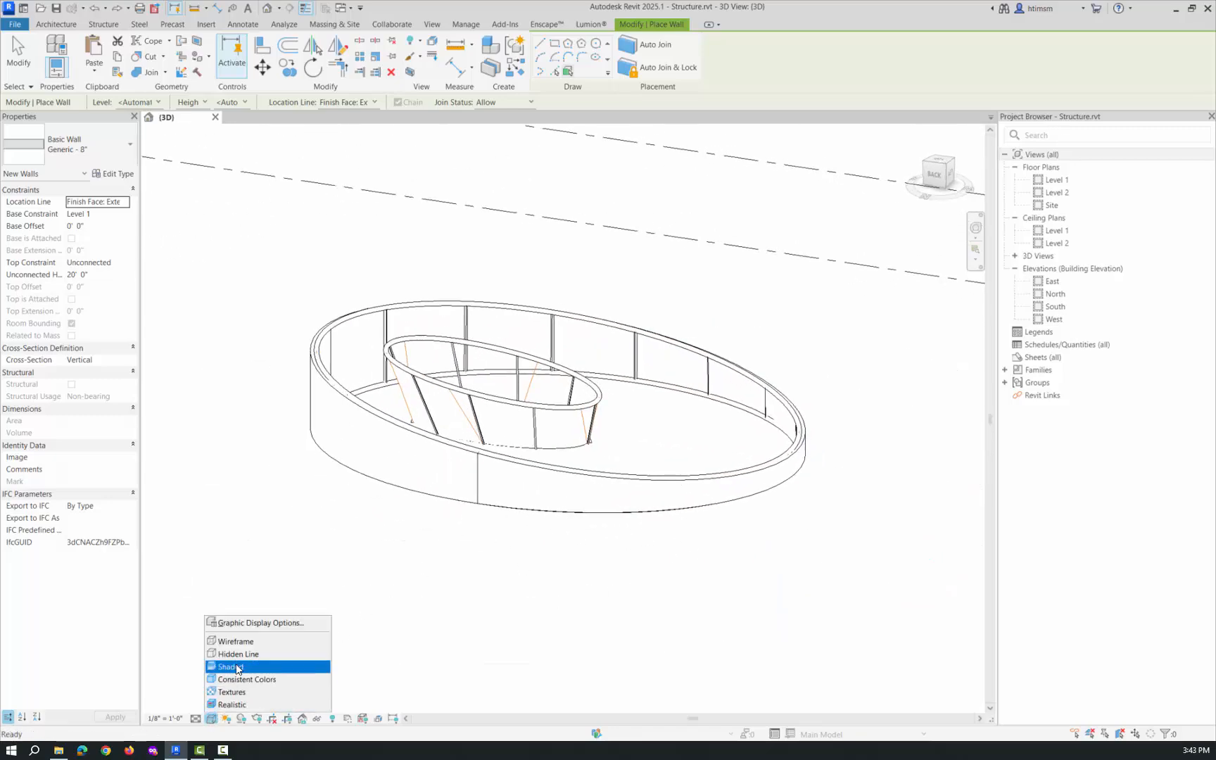
left_click(238, 670)
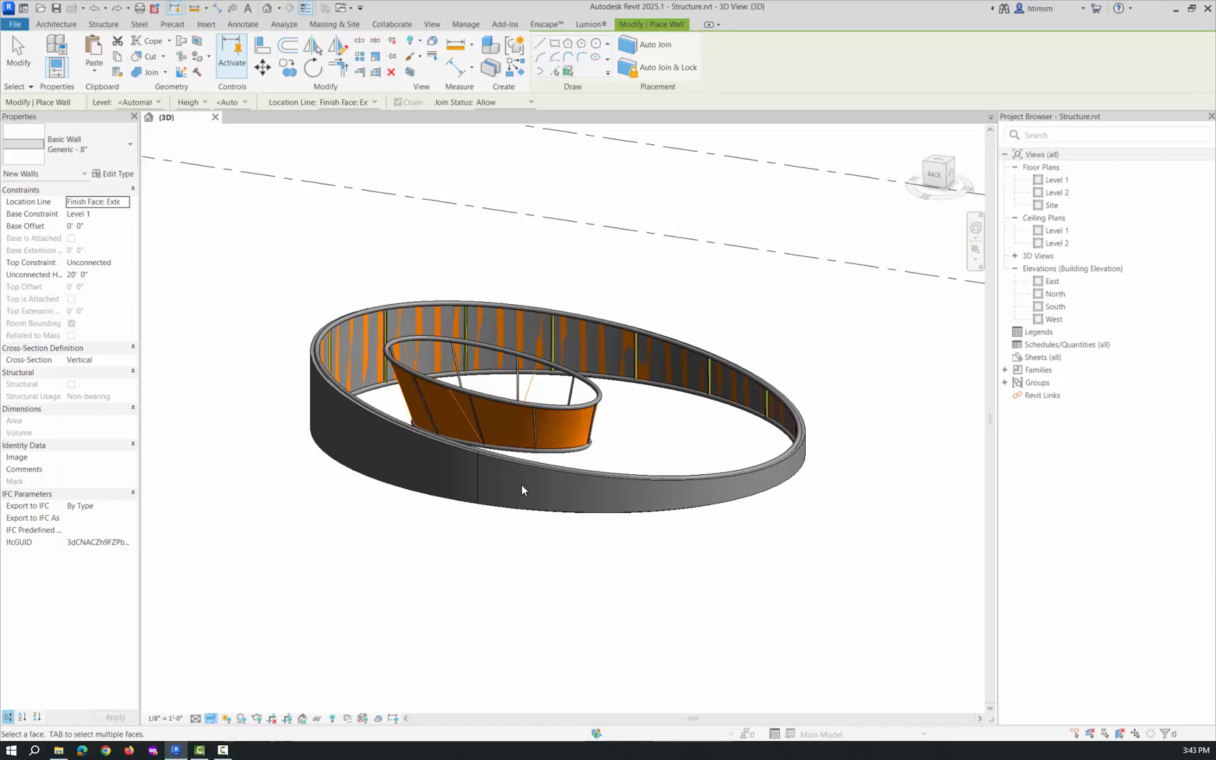
Undo the Generic - 8" wall placement and restore the Shaded visual style with the whole model in view.
left_click(560, 461)
scroll(561, 460, "up", 5)
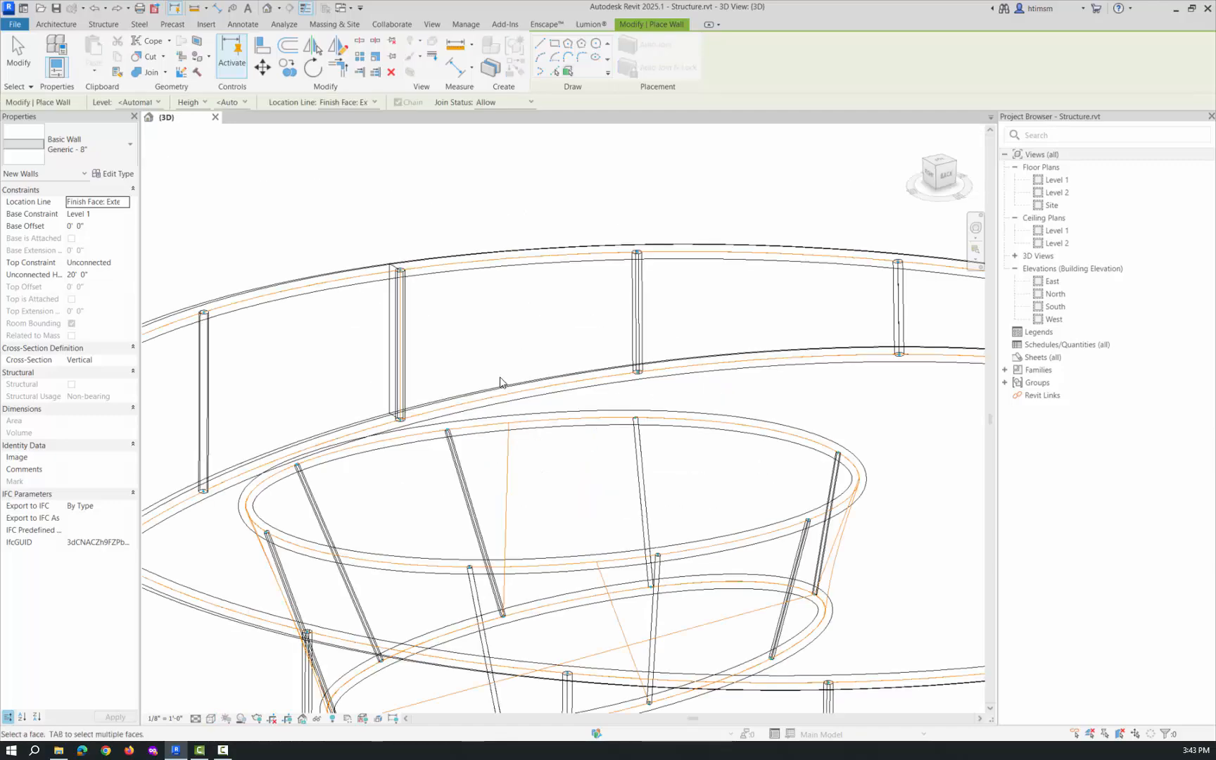
scroll(481, 336, "down", 4)
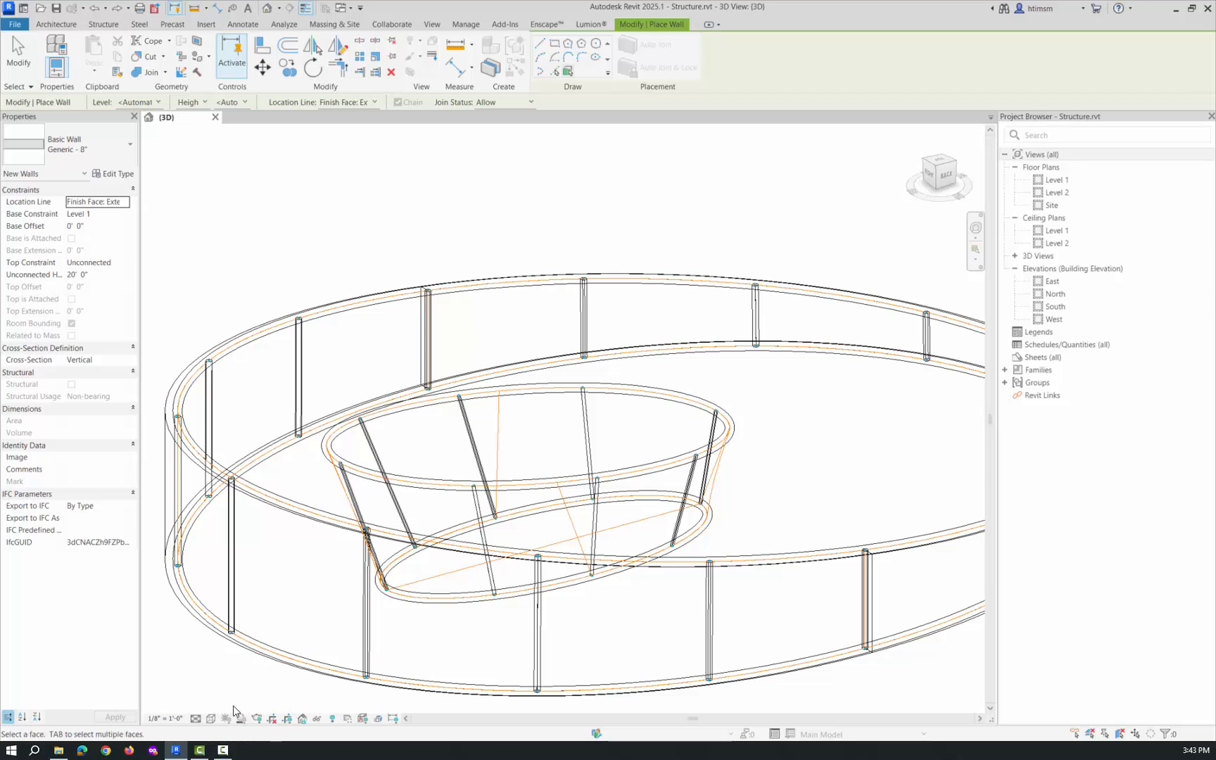
left_click(210, 718)
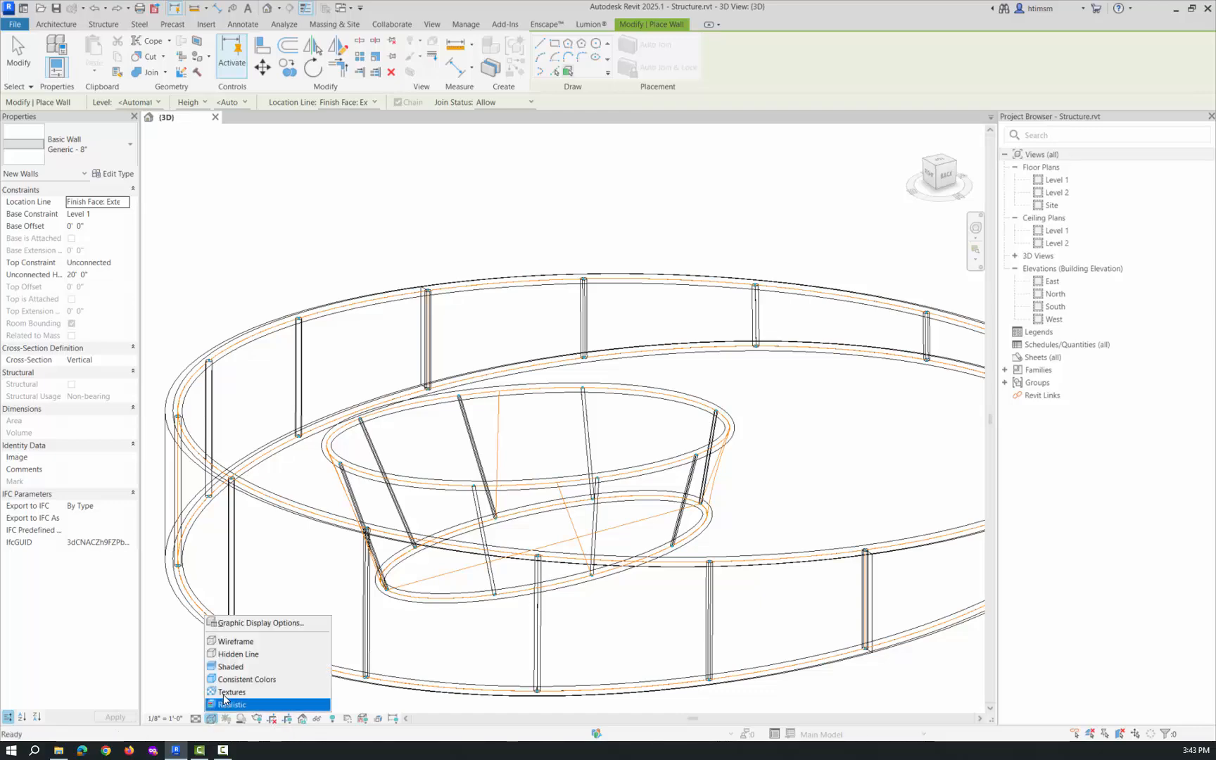
left_click(236, 669)
key("w")
key("f")
key("z")
key("e")
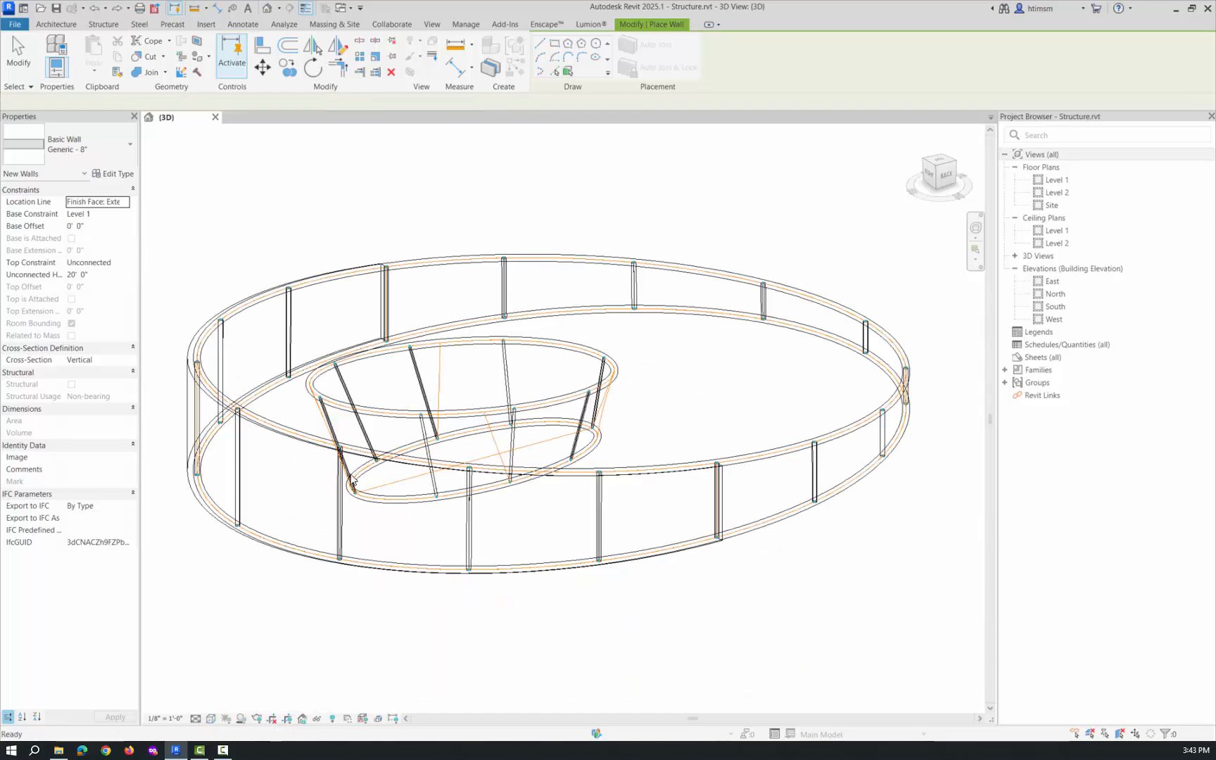
left_click(351, 477)
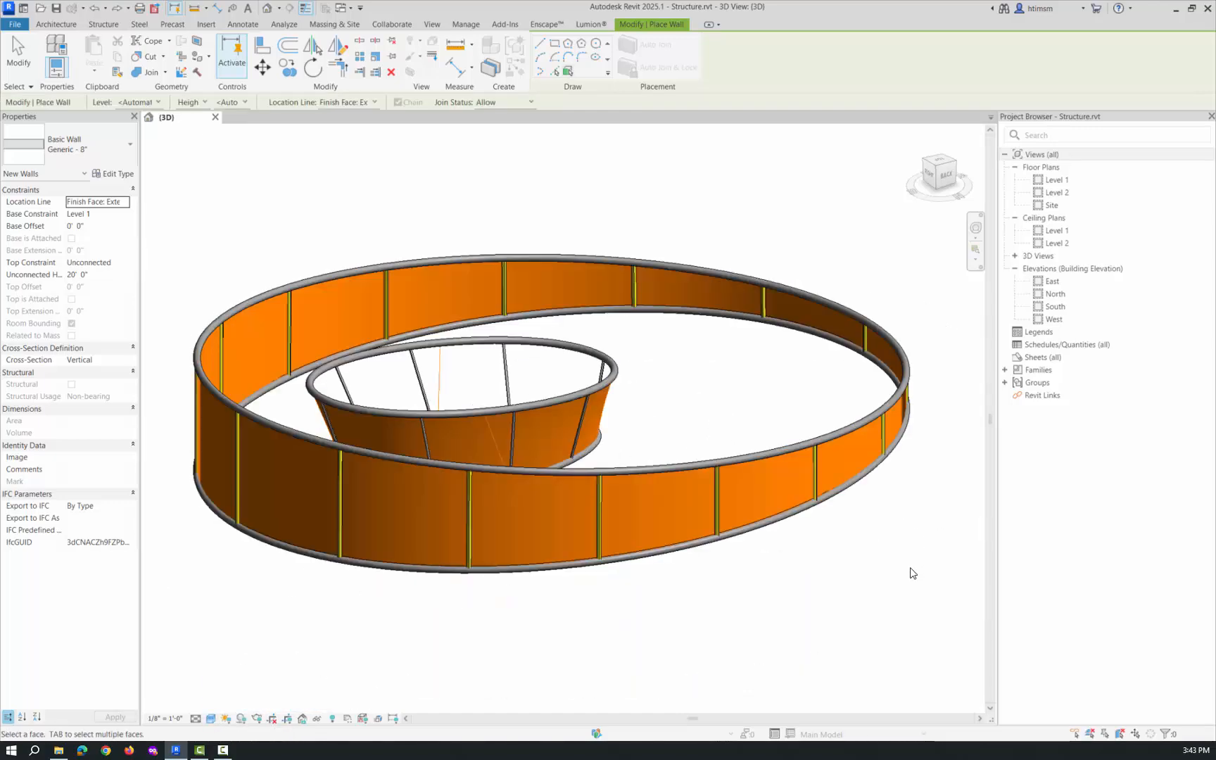
key("s")
key("d")
left_click(63, 25)
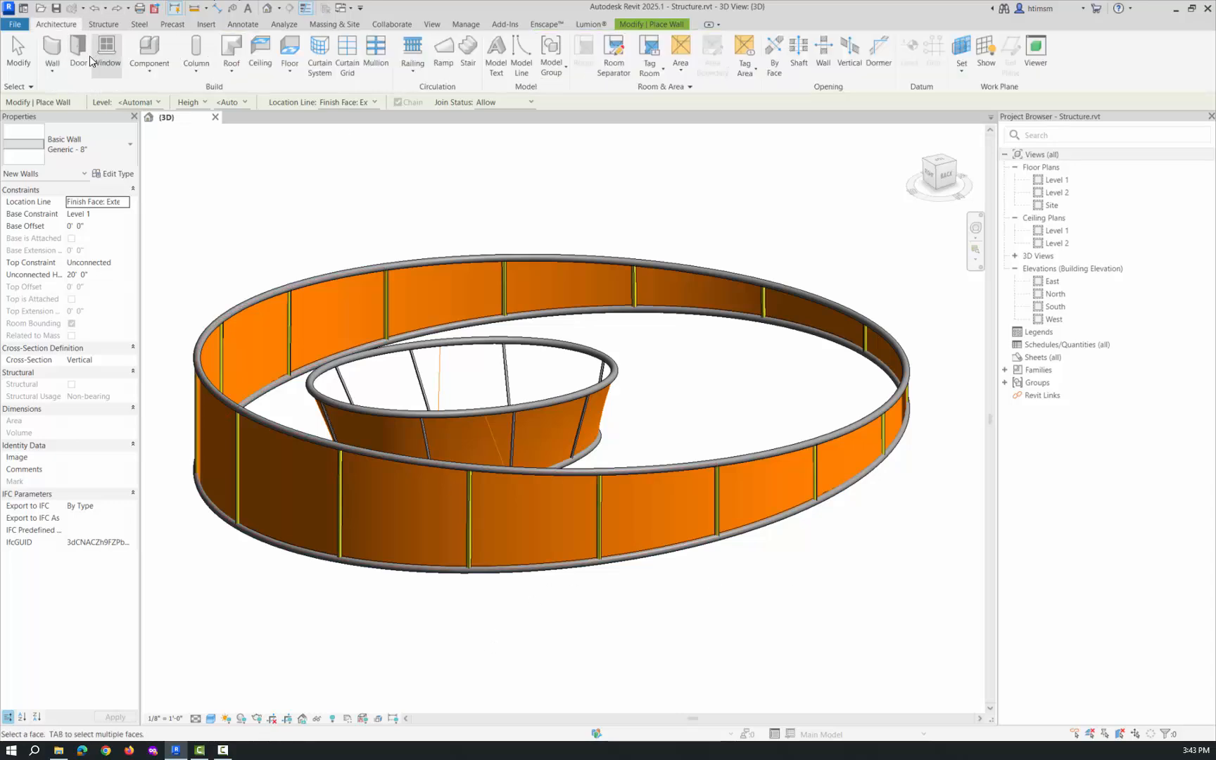
left_click(54, 72)
left_click(59, 89)
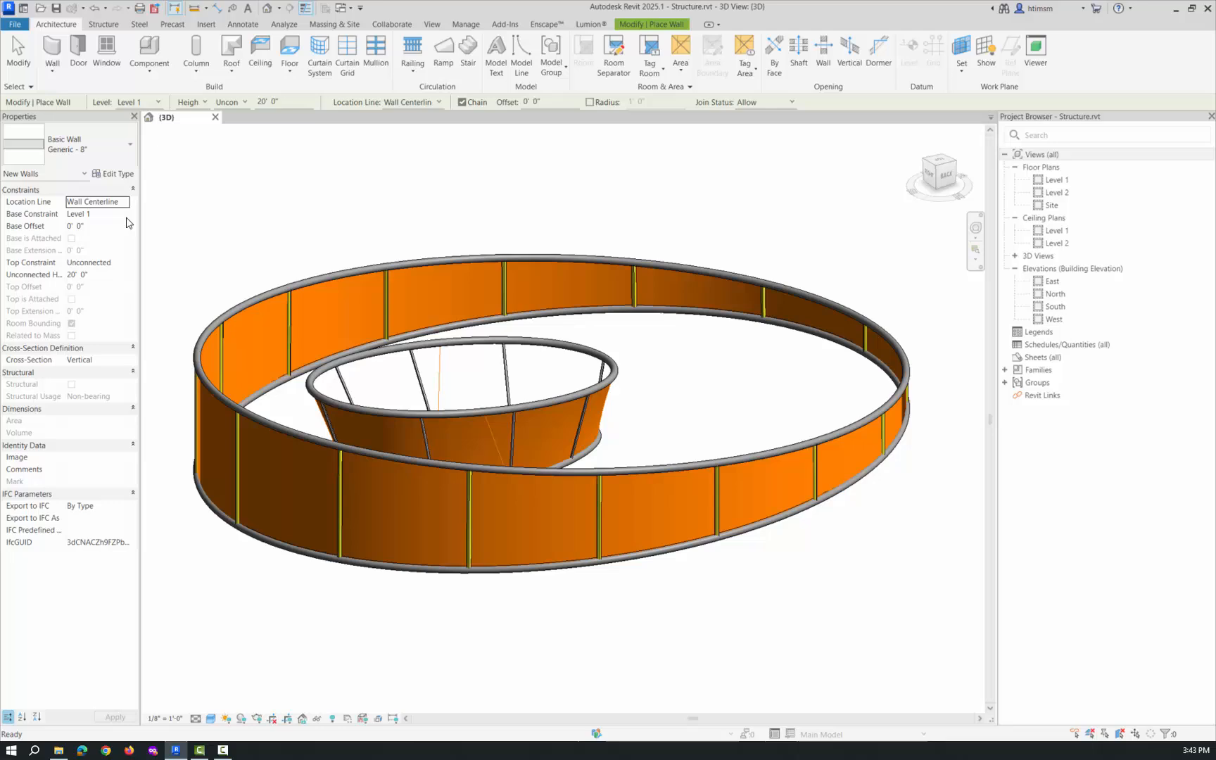
key("Escape")
Start Wall by Face and duplicate the Generic - 8" wall type as Glass 1".
left_click(54, 69)
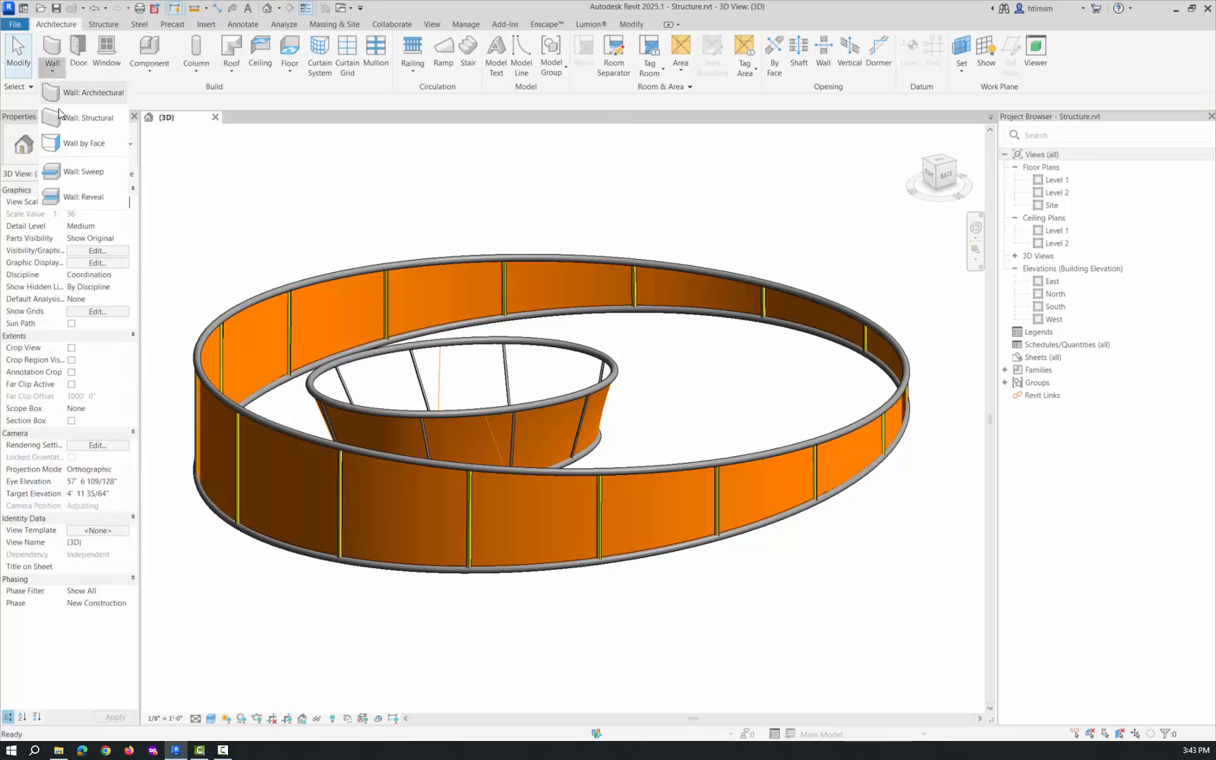
left_click(68, 145)
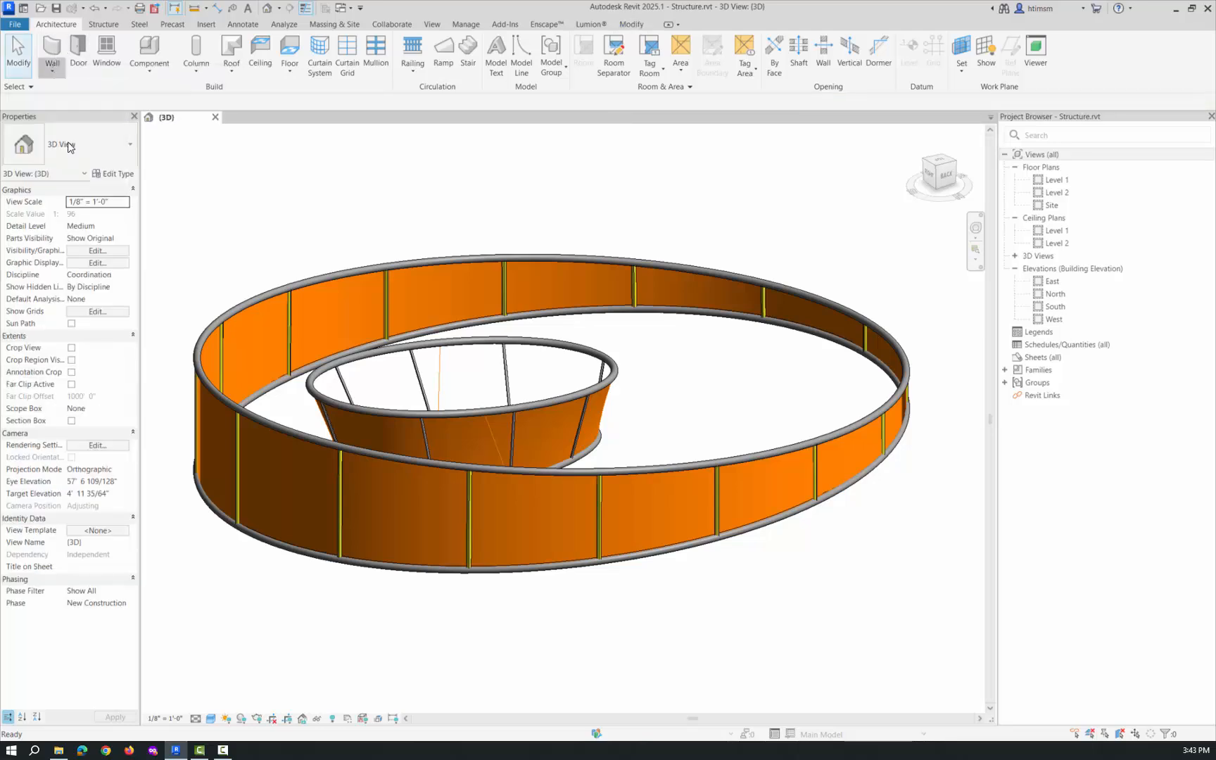
left_click(113, 174)
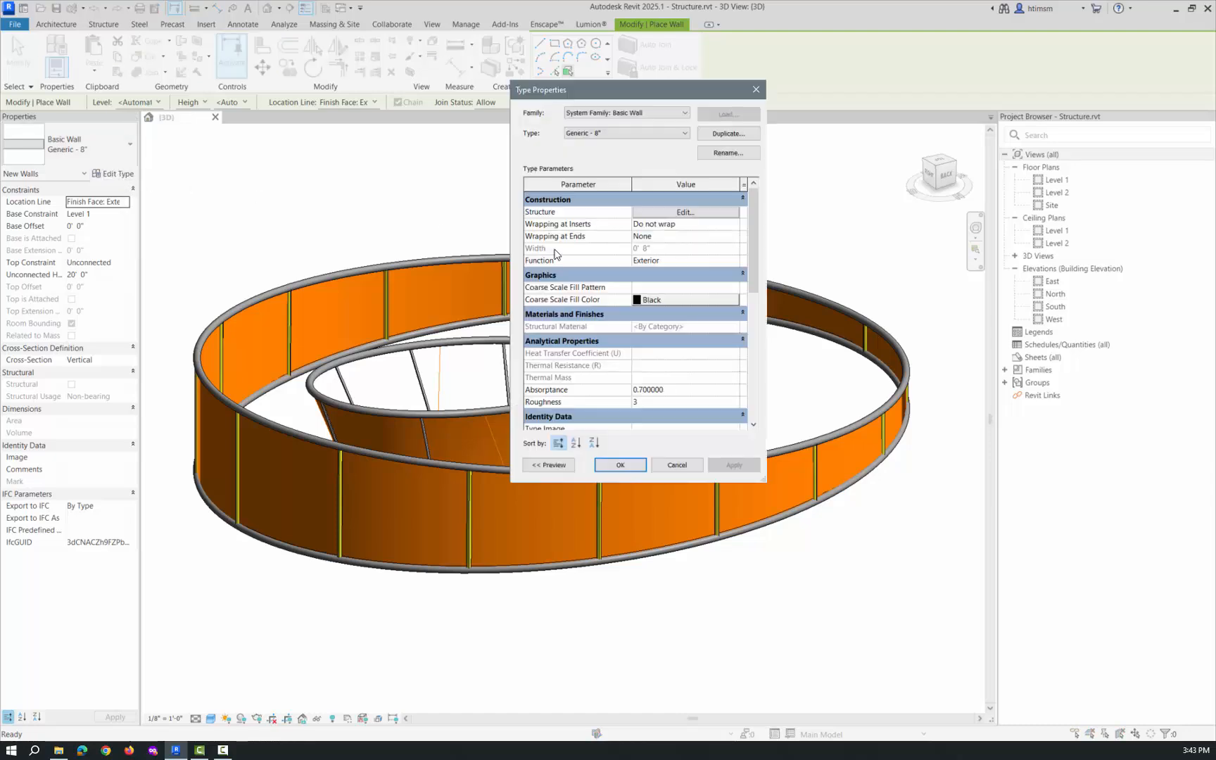
left_click(740, 134)
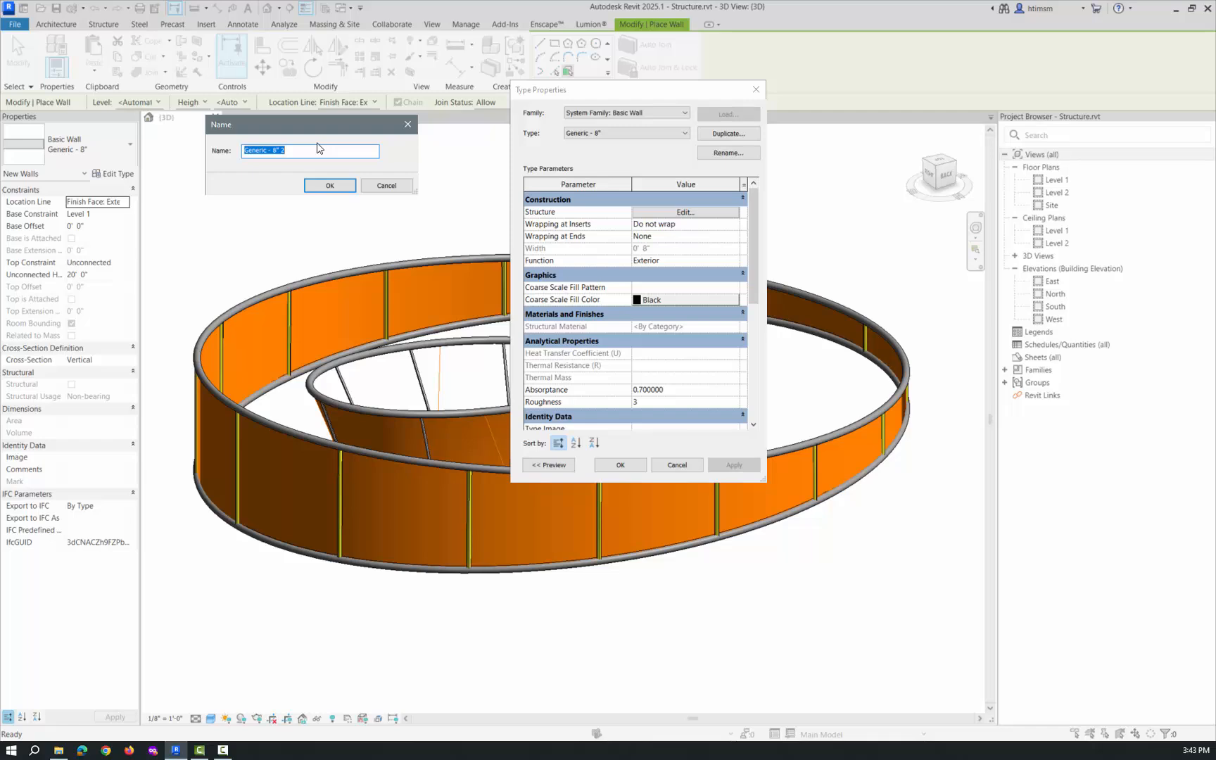
type("Glass 1")
left_click(328, 185)
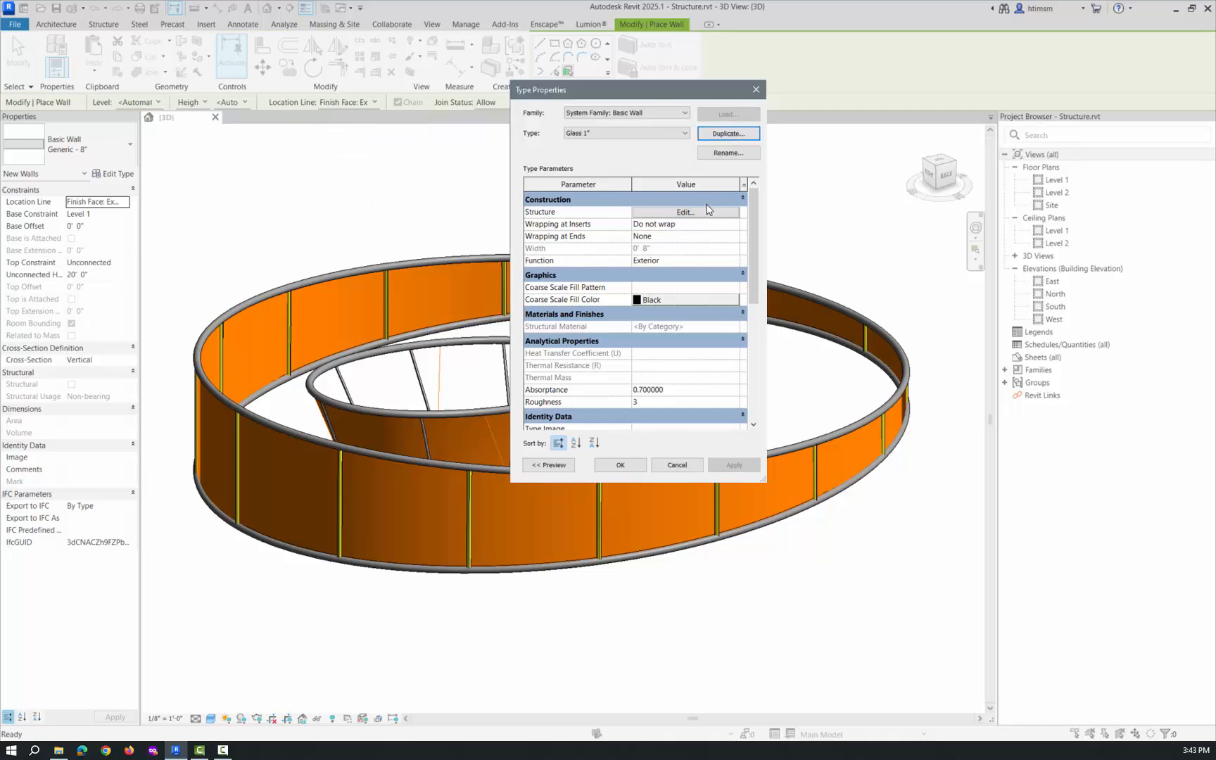
Set the thickness of the Glass 1" wall's structure layer to 1".
left_click(687, 212)
left_click(646, 221)
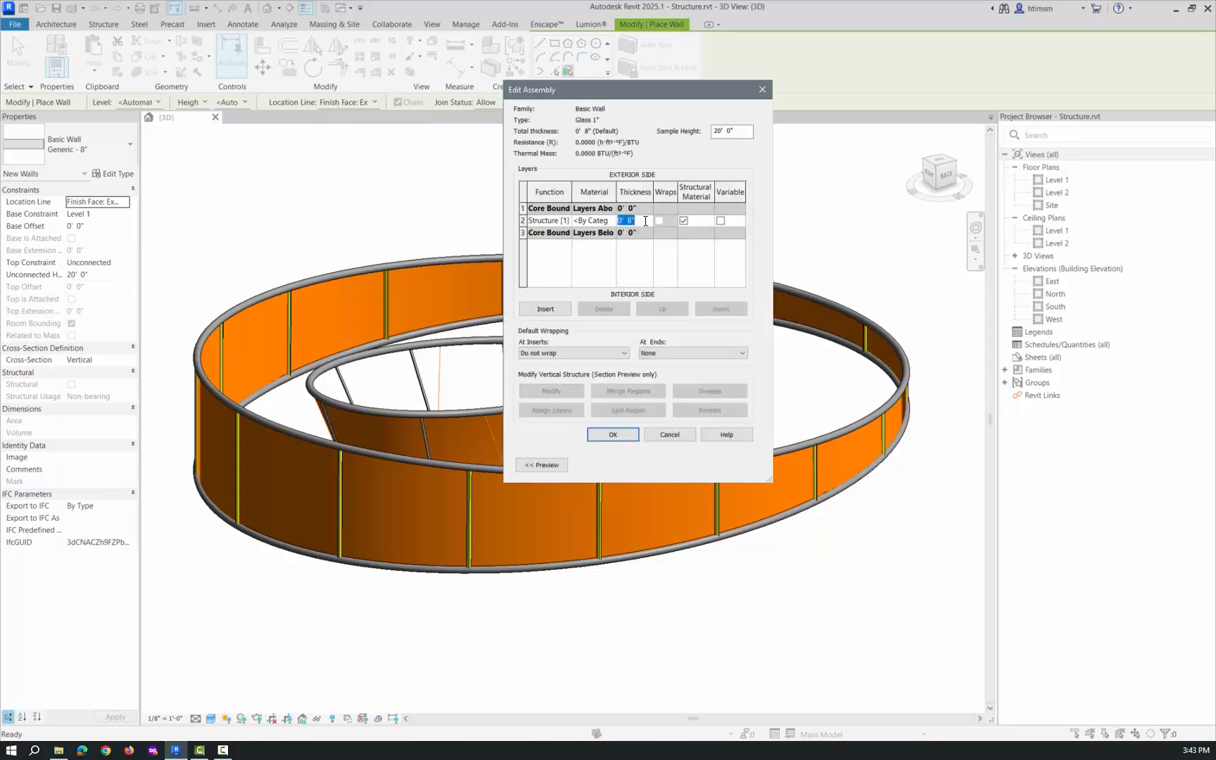
type("1")
Assign the Glass, Clear Glazing material with Use Render Appearance enabled to the structure layer and accept the wall type changes.
left_click(612, 221)
left_click(611, 220)
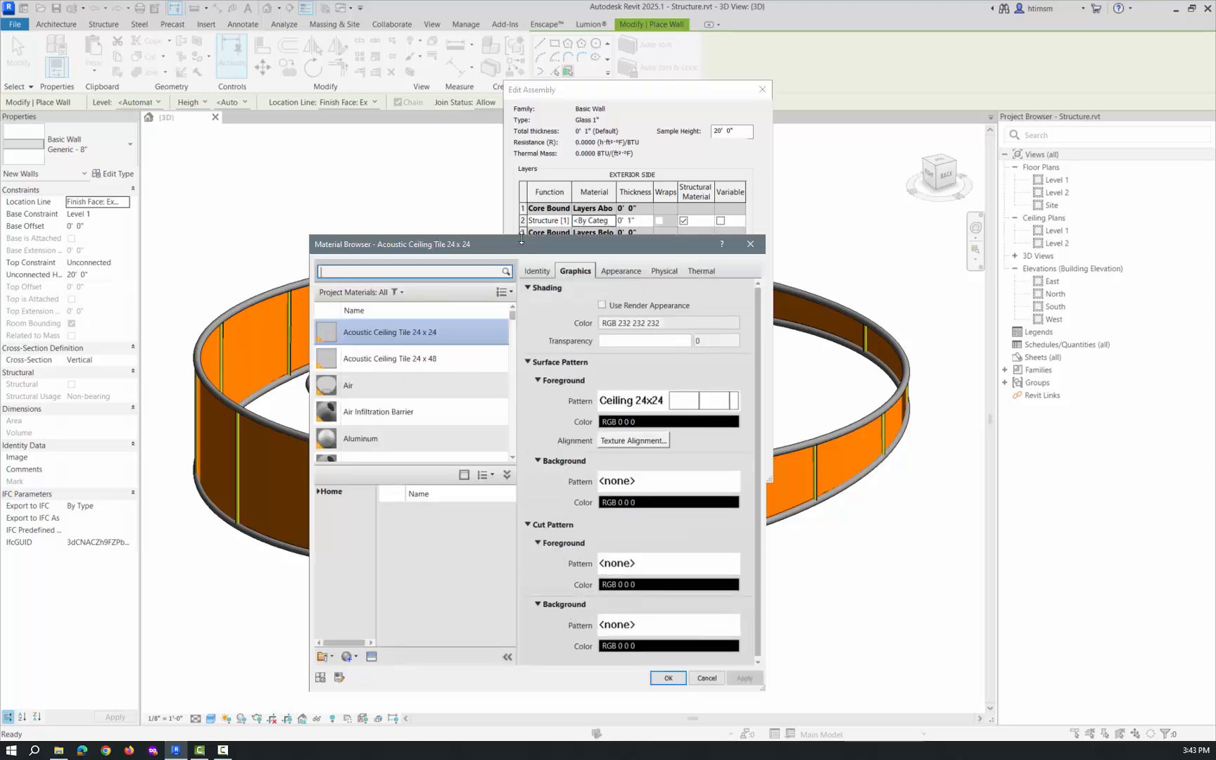
left_click(432, 270)
type("glas")
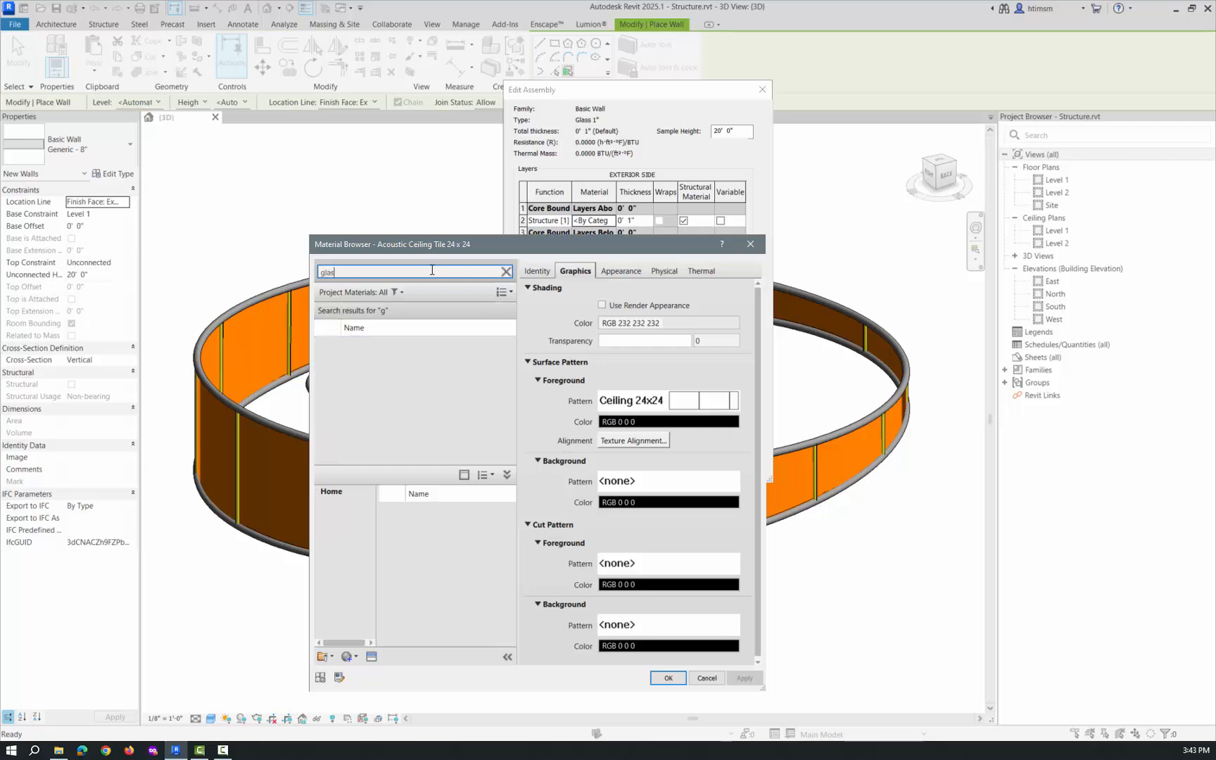
type("s")
left_click(376, 402)
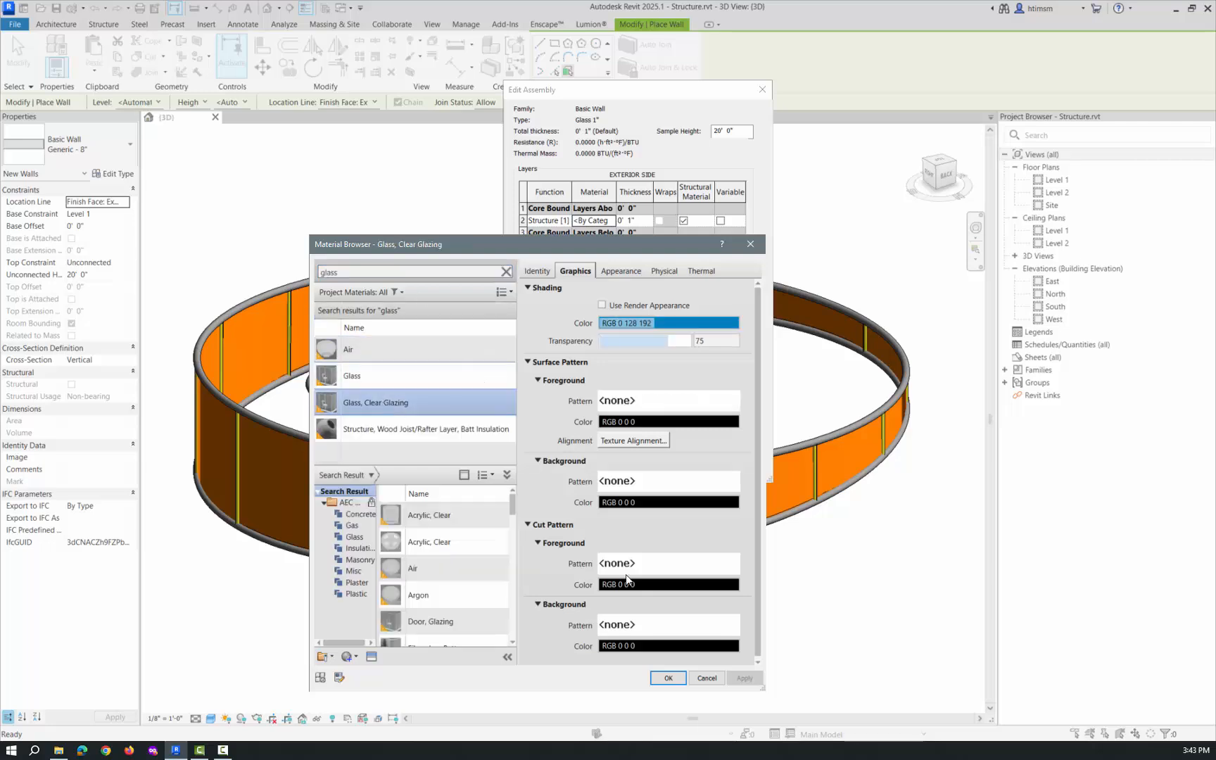
left_click(603, 306)
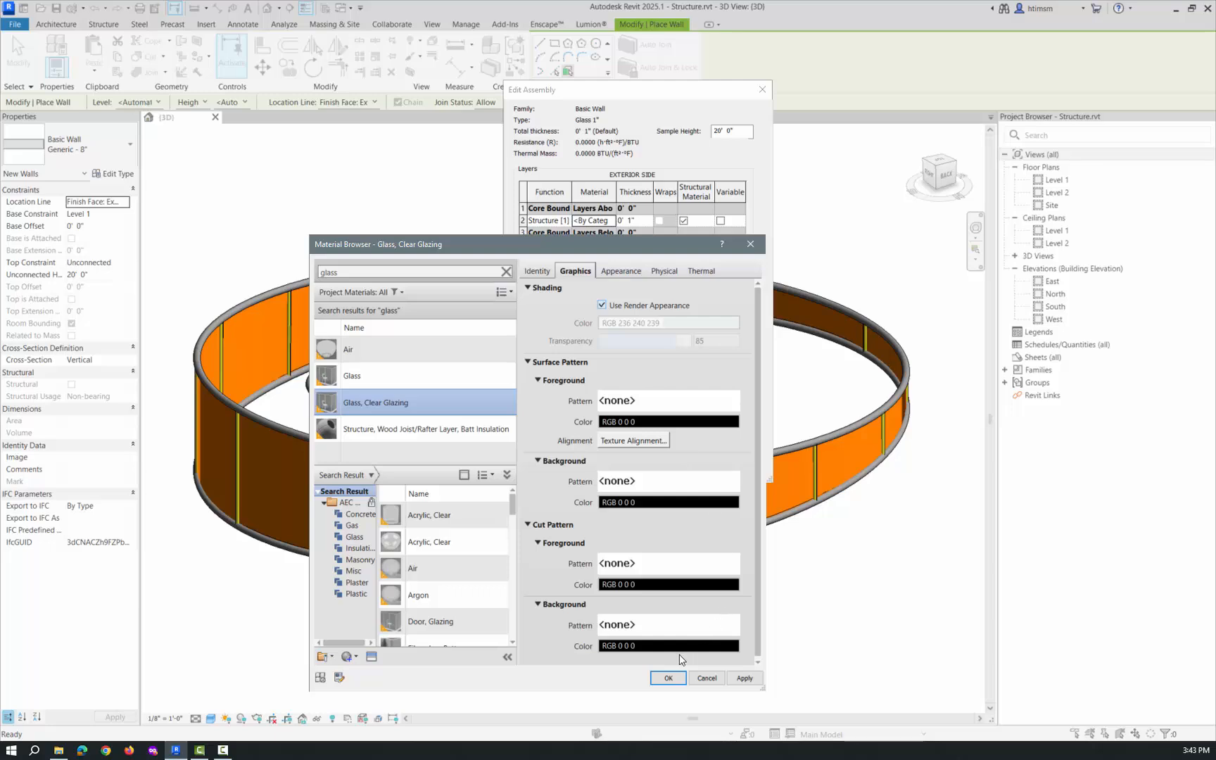
left_click(667, 678)
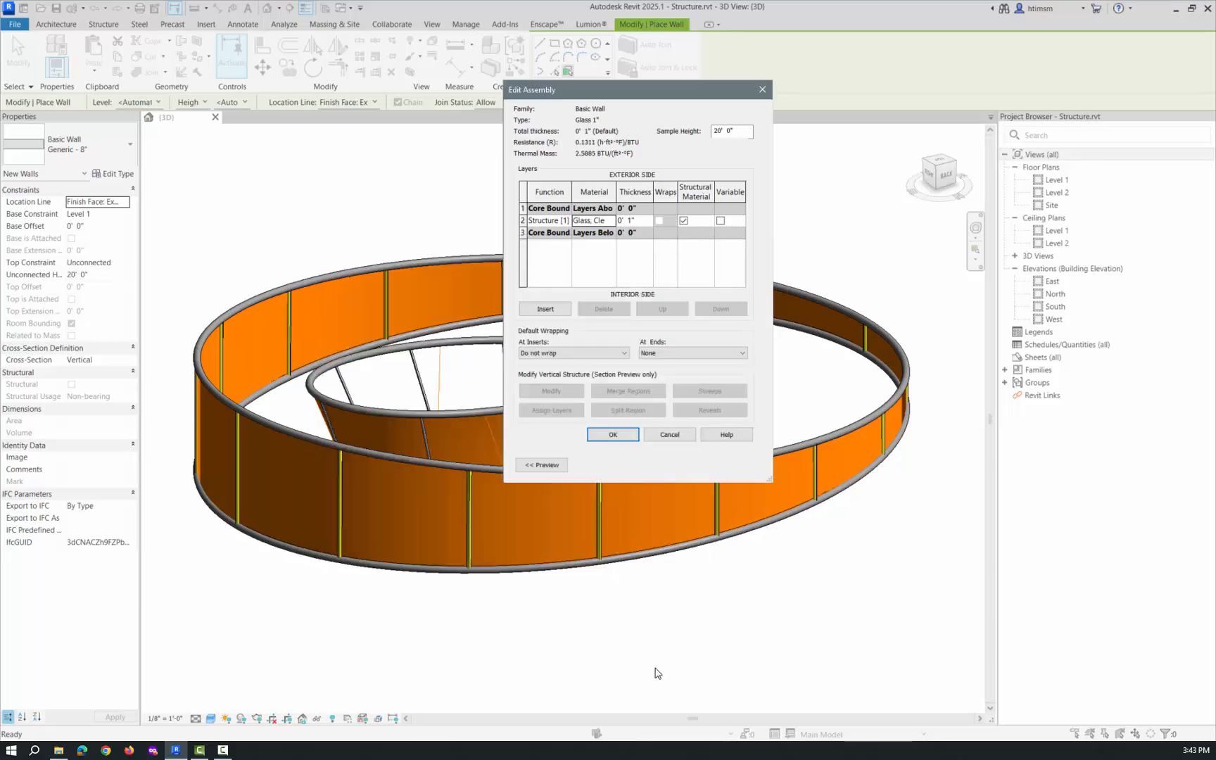
left_click(621, 434)
left_click(620, 466)
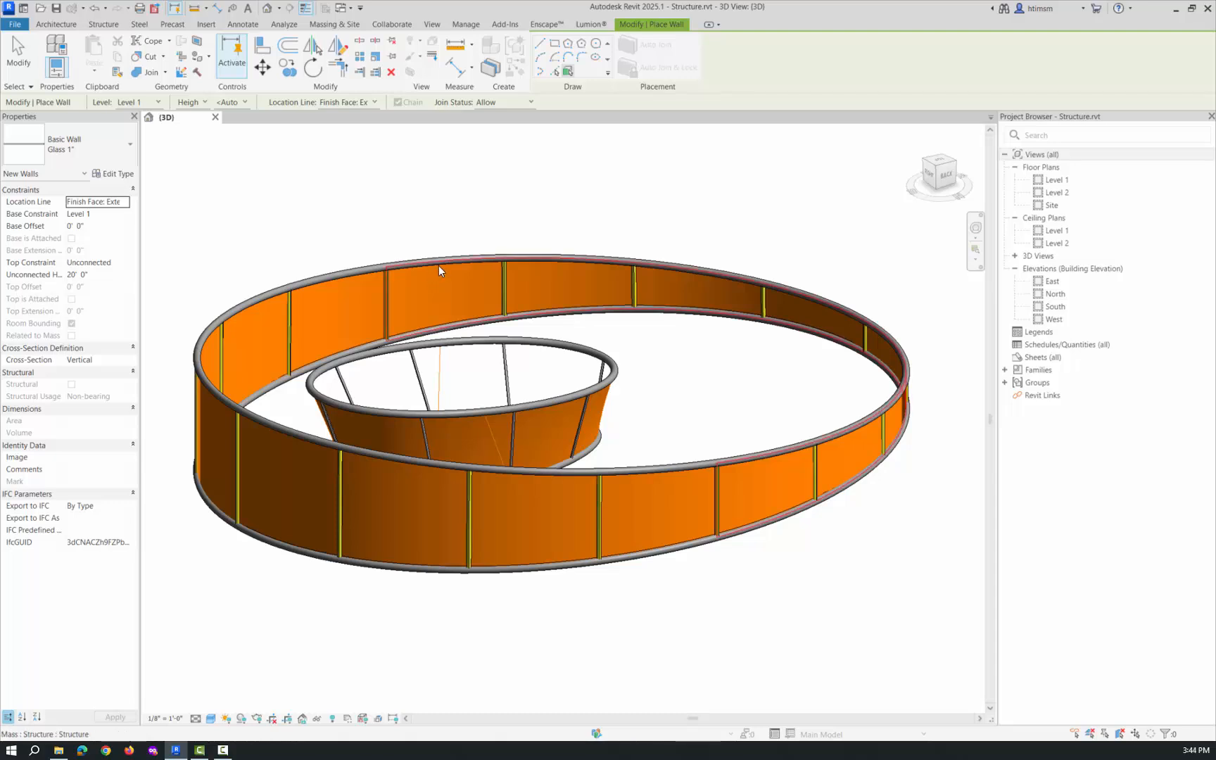
Place Glass 1" walls by face on the outer ring's mass faces, using Wall Centerline as the location line.
left_click(374, 103)
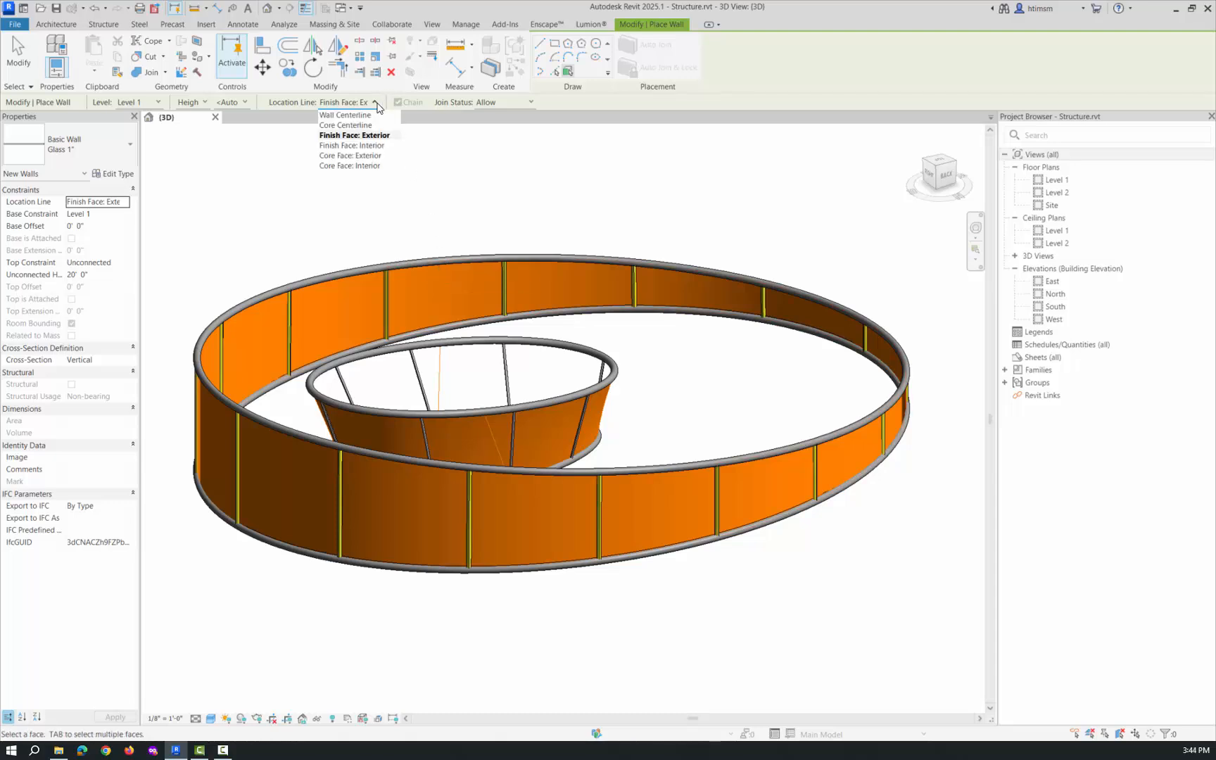
left_click(369, 115)
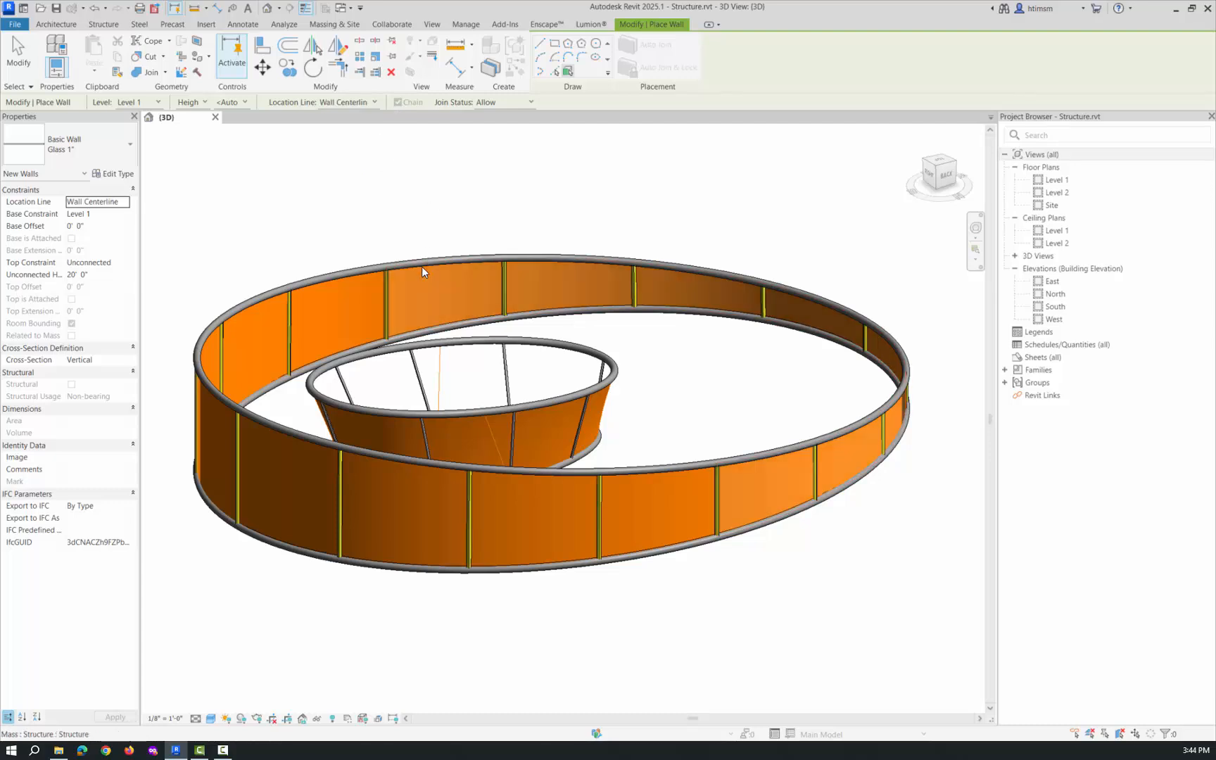
left_click(359, 276)
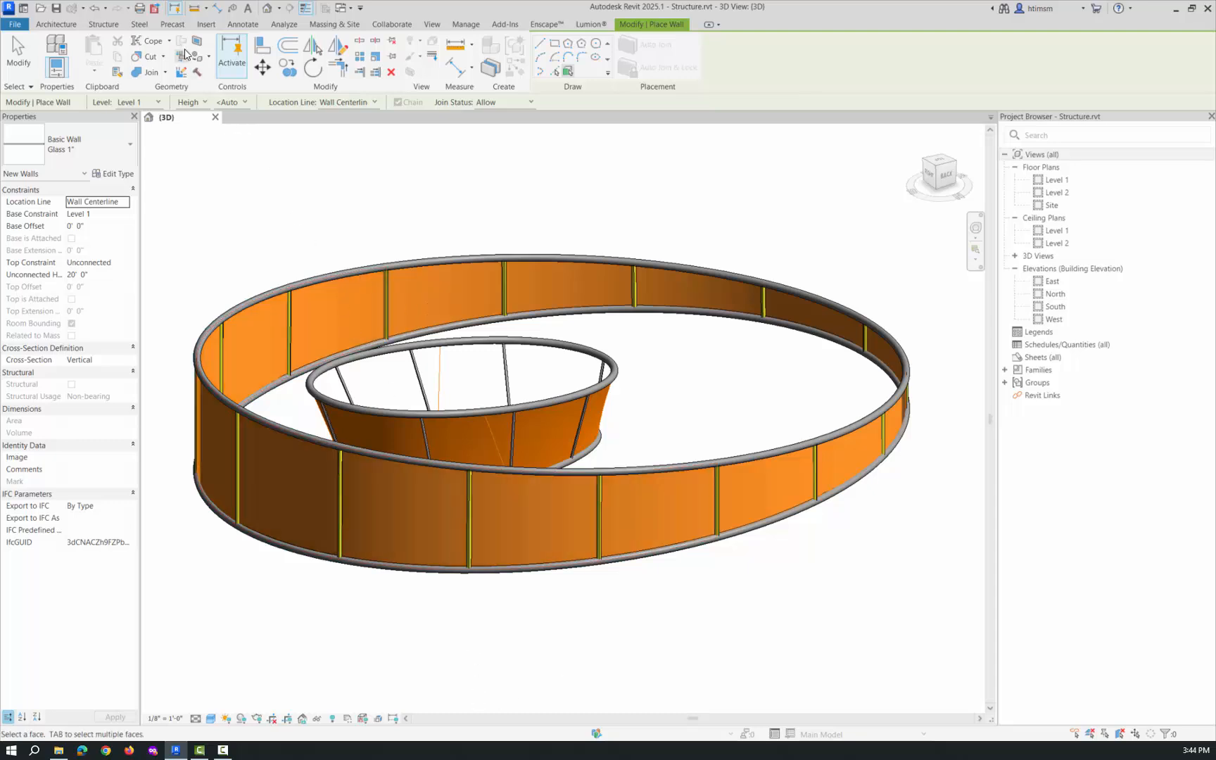
Switch the mass display to Show Mass by View Settings and inspect the glass walls between the ring's tubes.
left_click(358, 25)
left_click(85, 74)
left_click(90, 92)
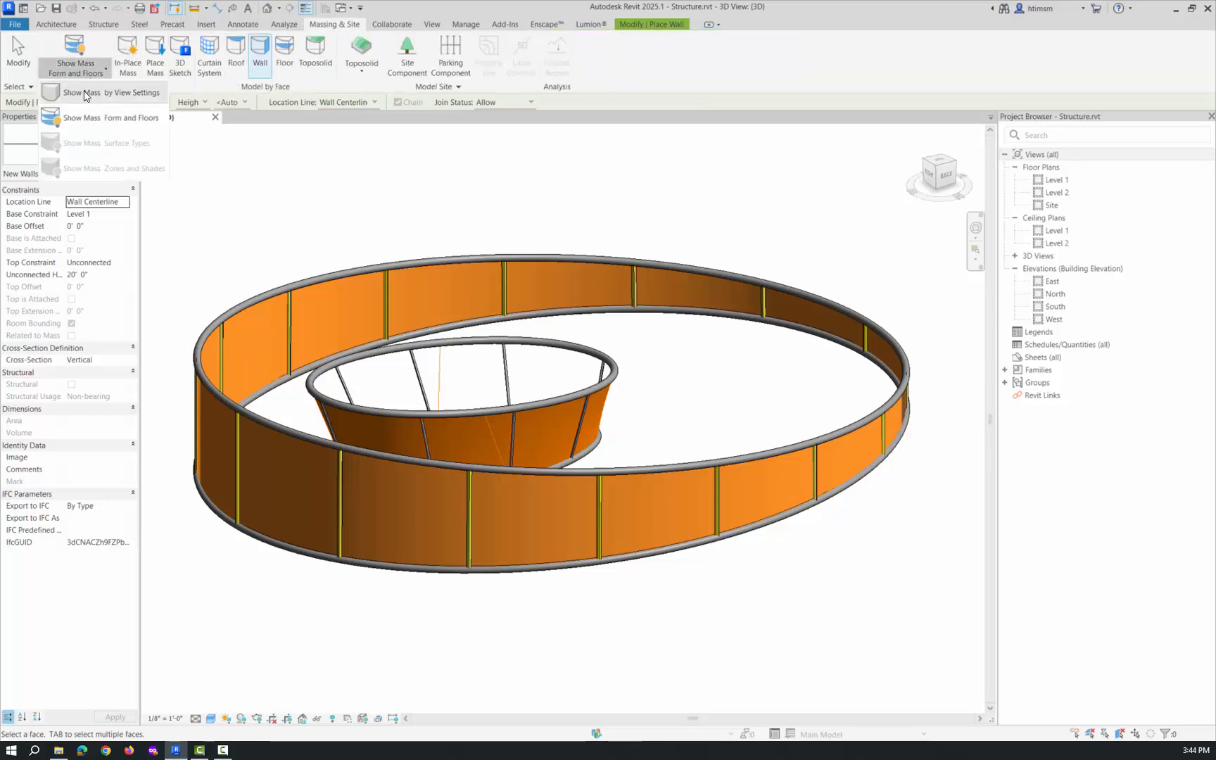
middle_click_drag(524, 580, 252, 662, "shift")
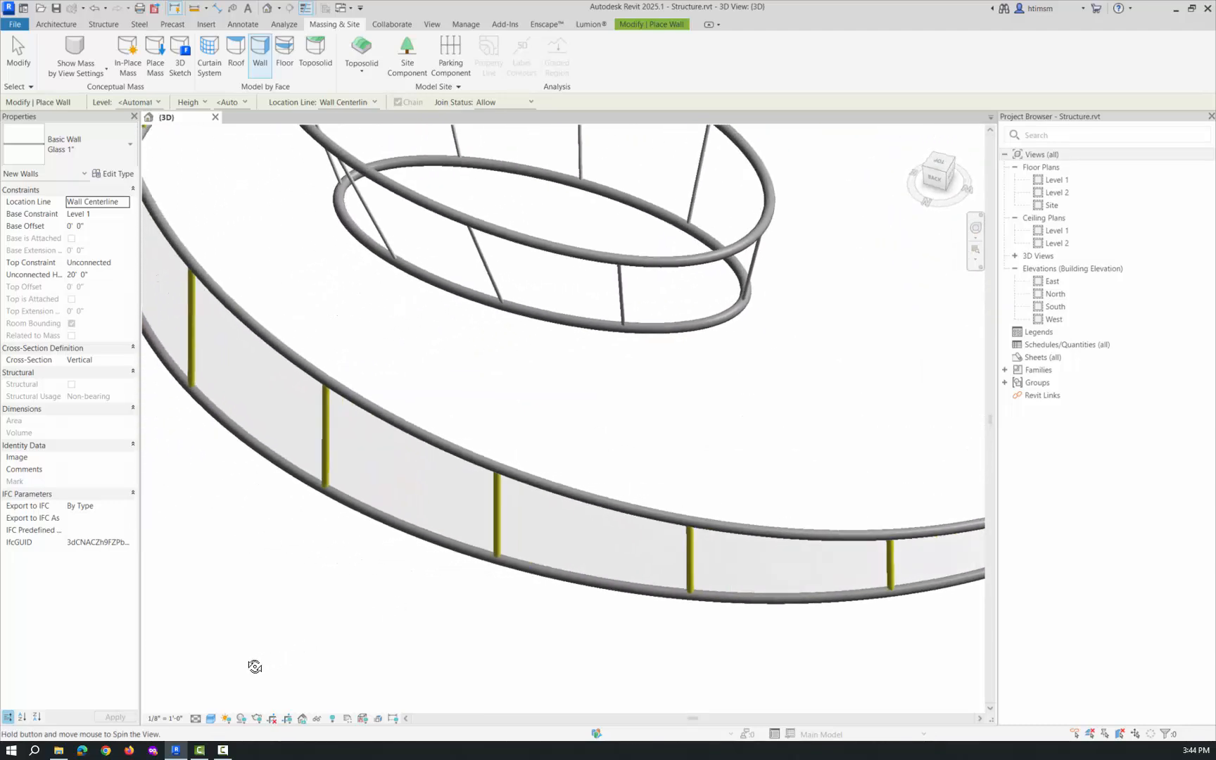
Open the Level 1 floor plan at a column on the outer ring and set its visual style to Shaded.
left_click(1057, 181)
double_click(1056, 181)
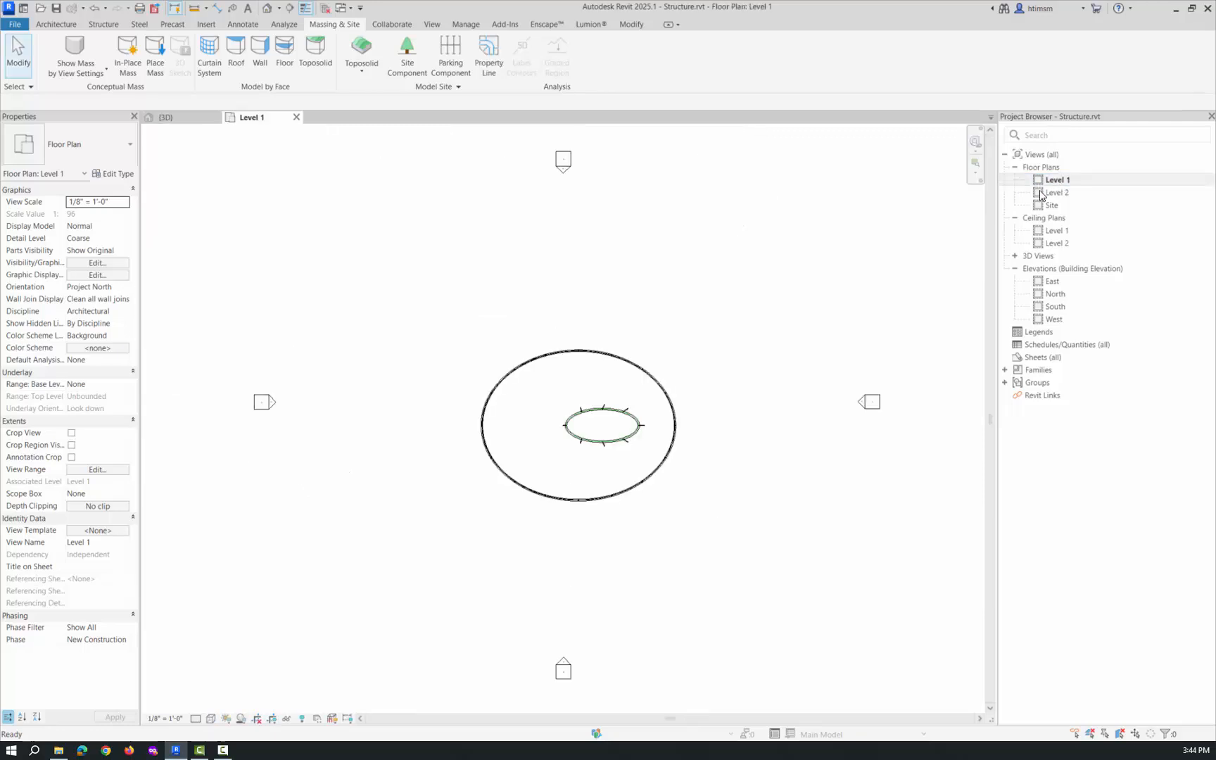
scroll(619, 352, "up", 6)
scroll(532, 333, "up", 3)
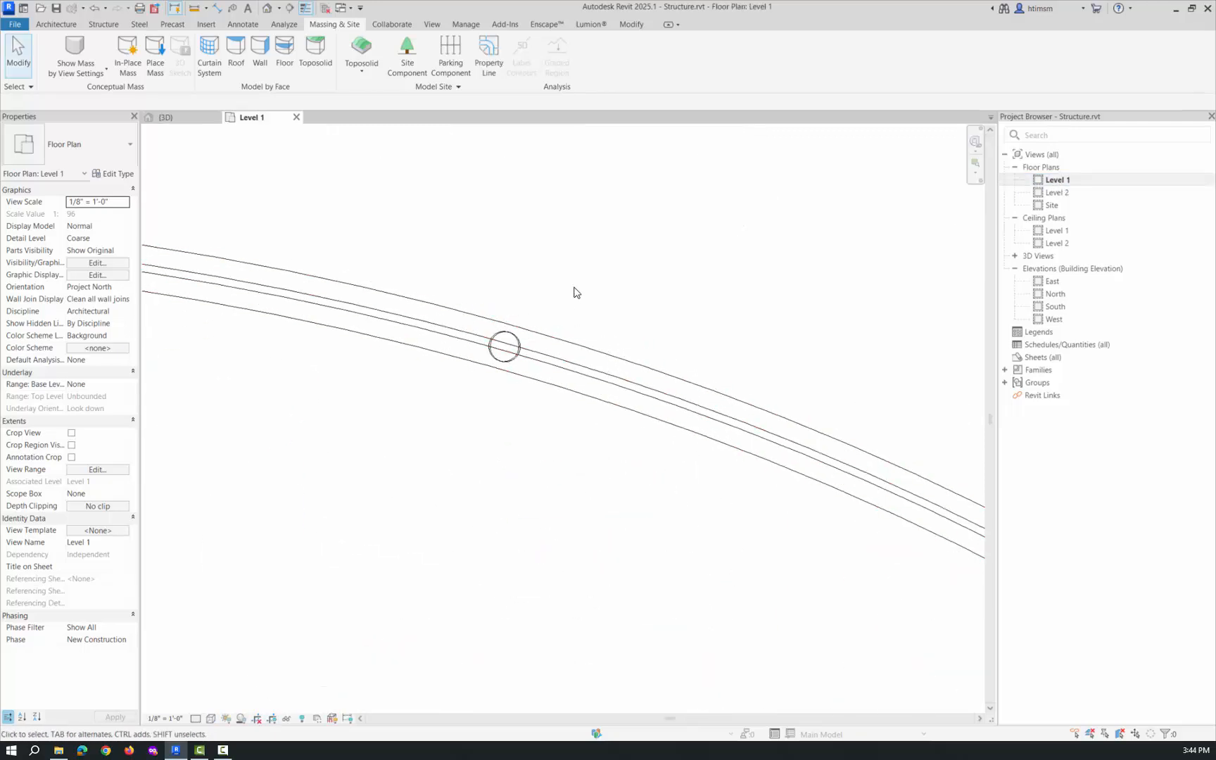
left_click(213, 722)
left_click(239, 667)
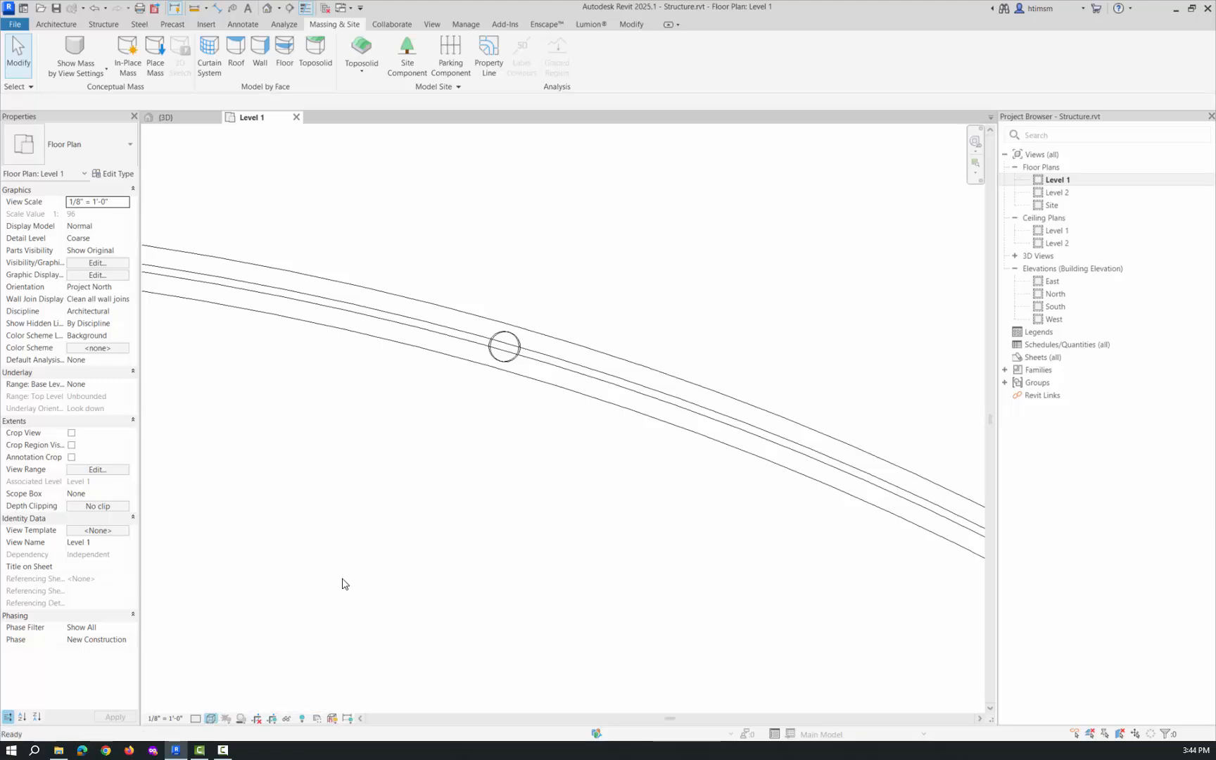
Examine both rings in the Level 1 plan and return to the default 3D view showing the whole structure.
scroll(622, 387, "down", 5)
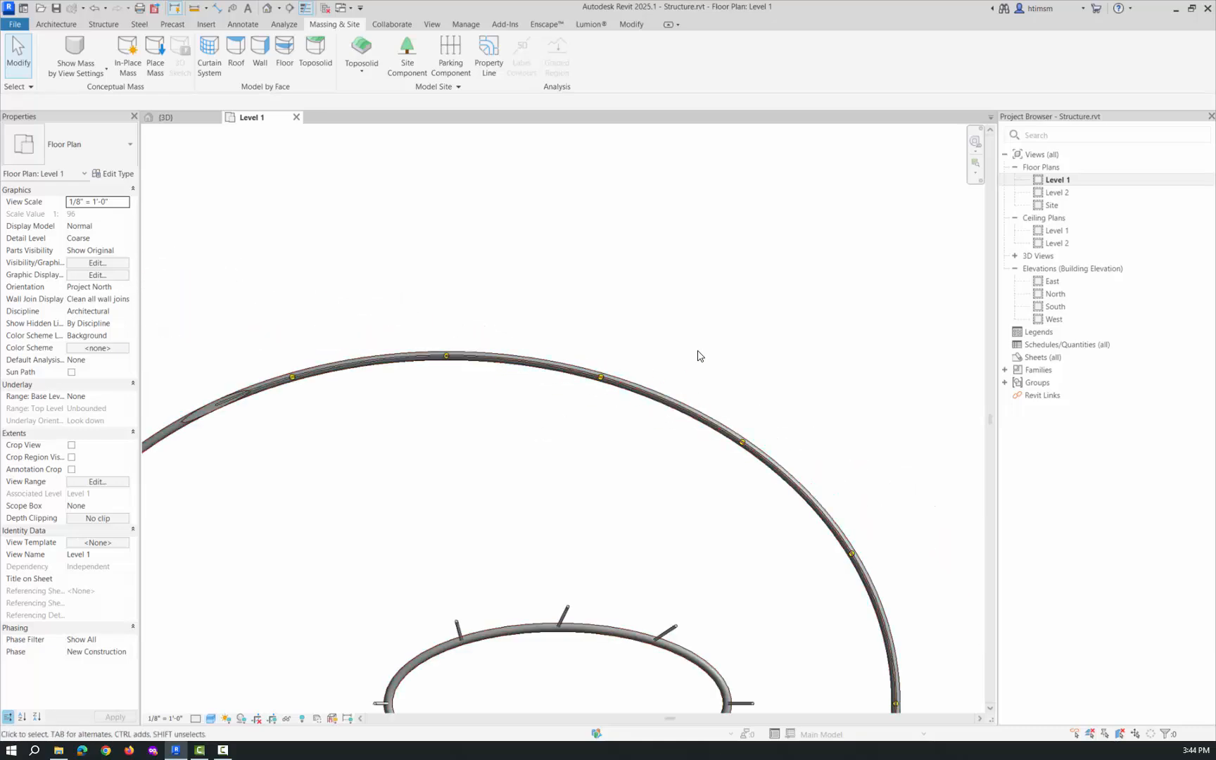
scroll(699, 356, "down", 4)
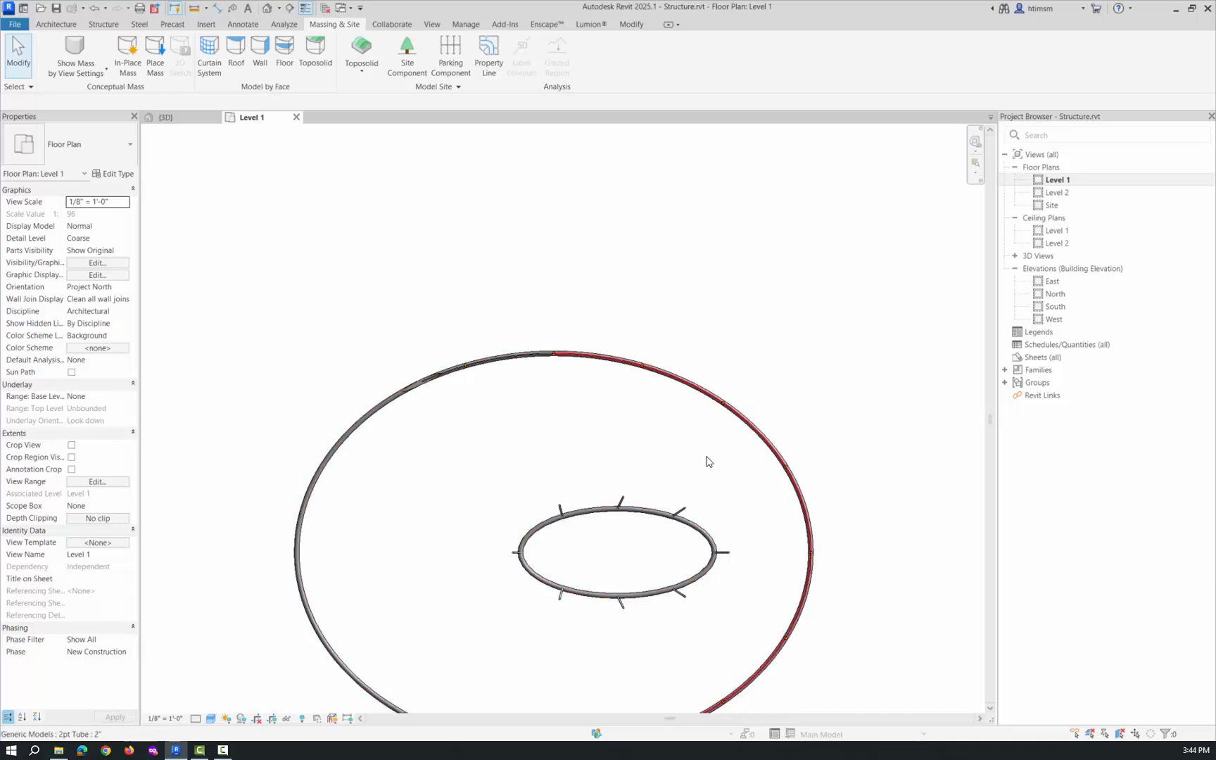
left_click(266, 8)
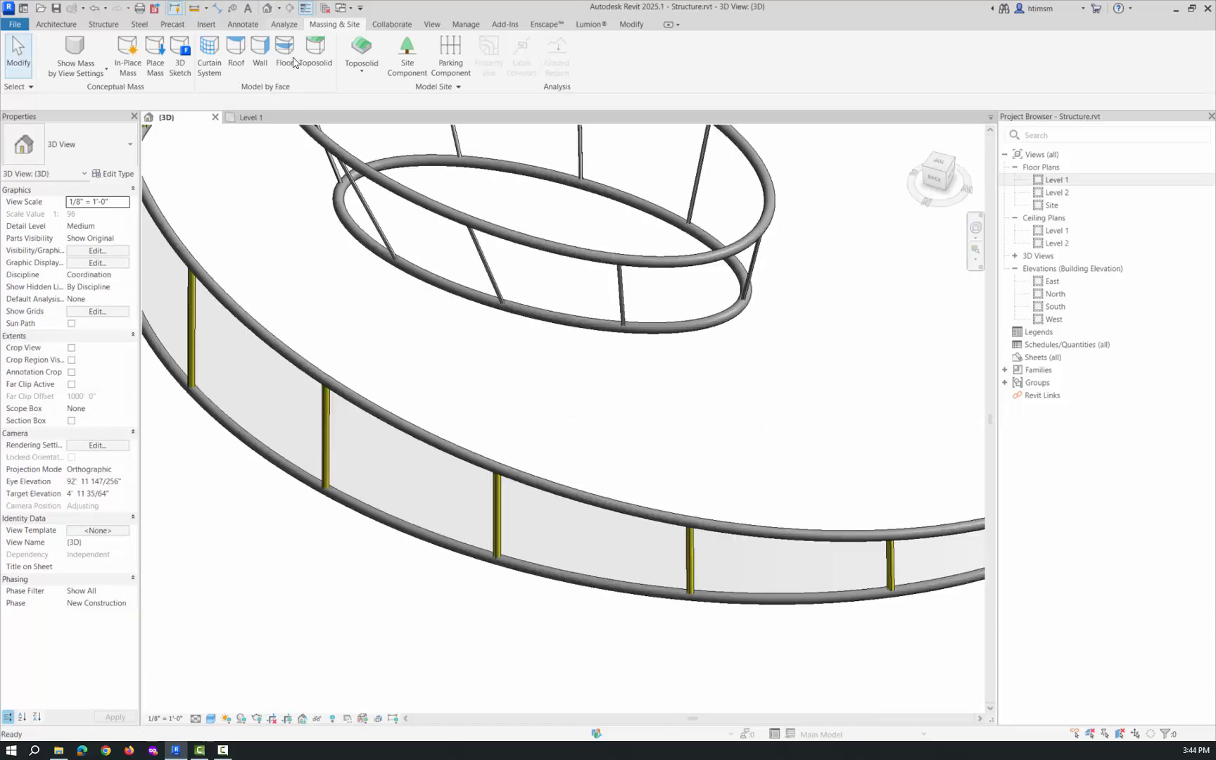
scroll(540, 603, "down", 3)
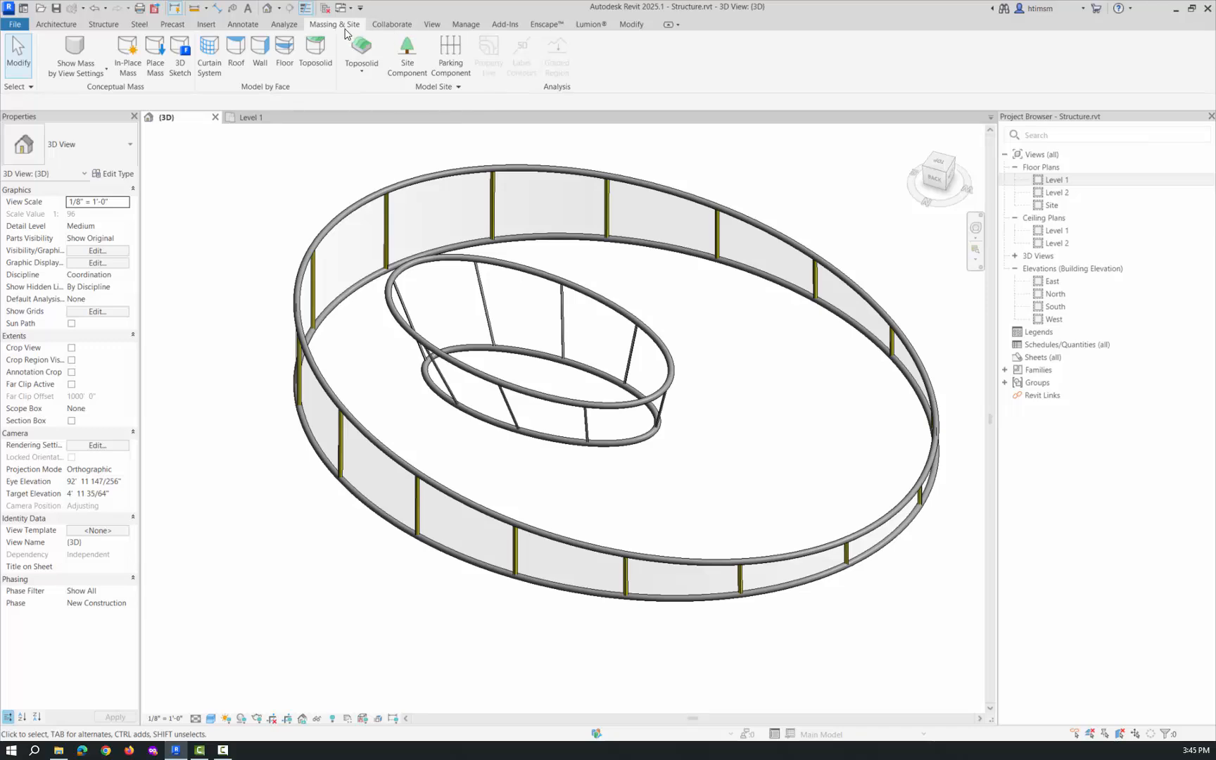
Set the mass display to Show Mass Form and Floors for working on the inner ring.
left_click(106, 69)
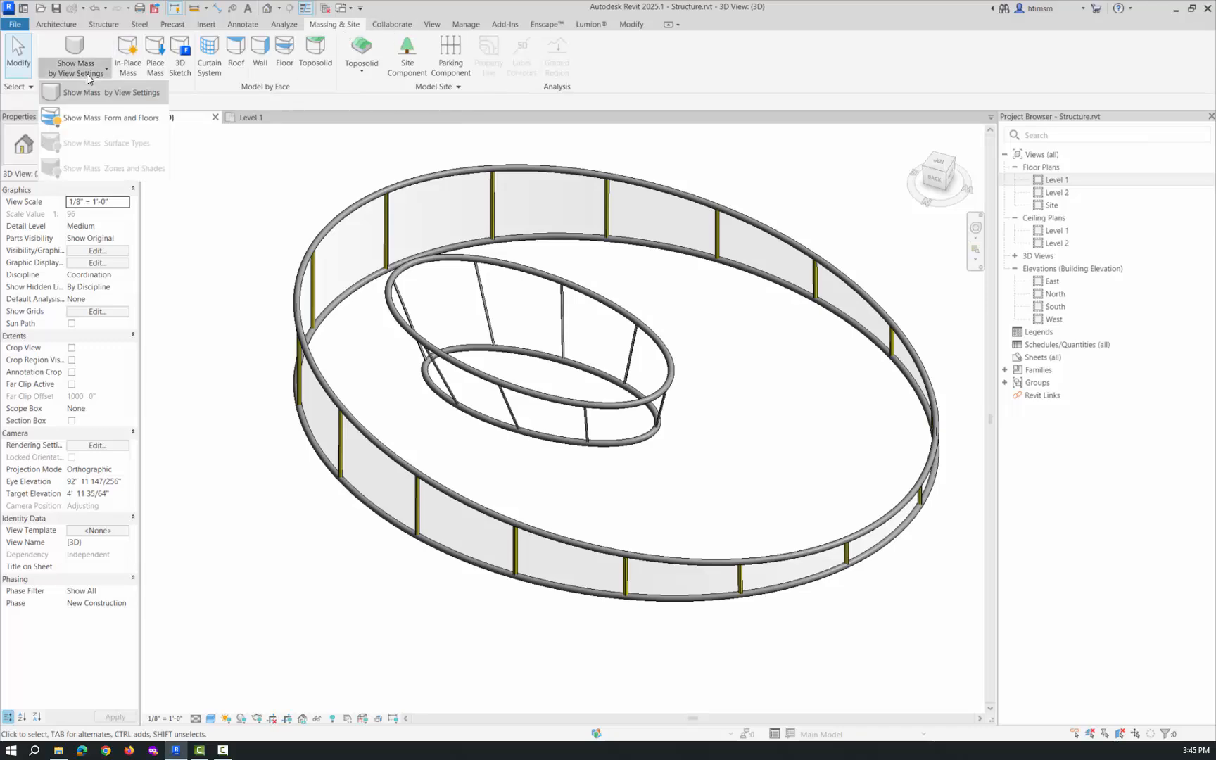
left_click(104, 119)
scroll(563, 313, "up", 3)
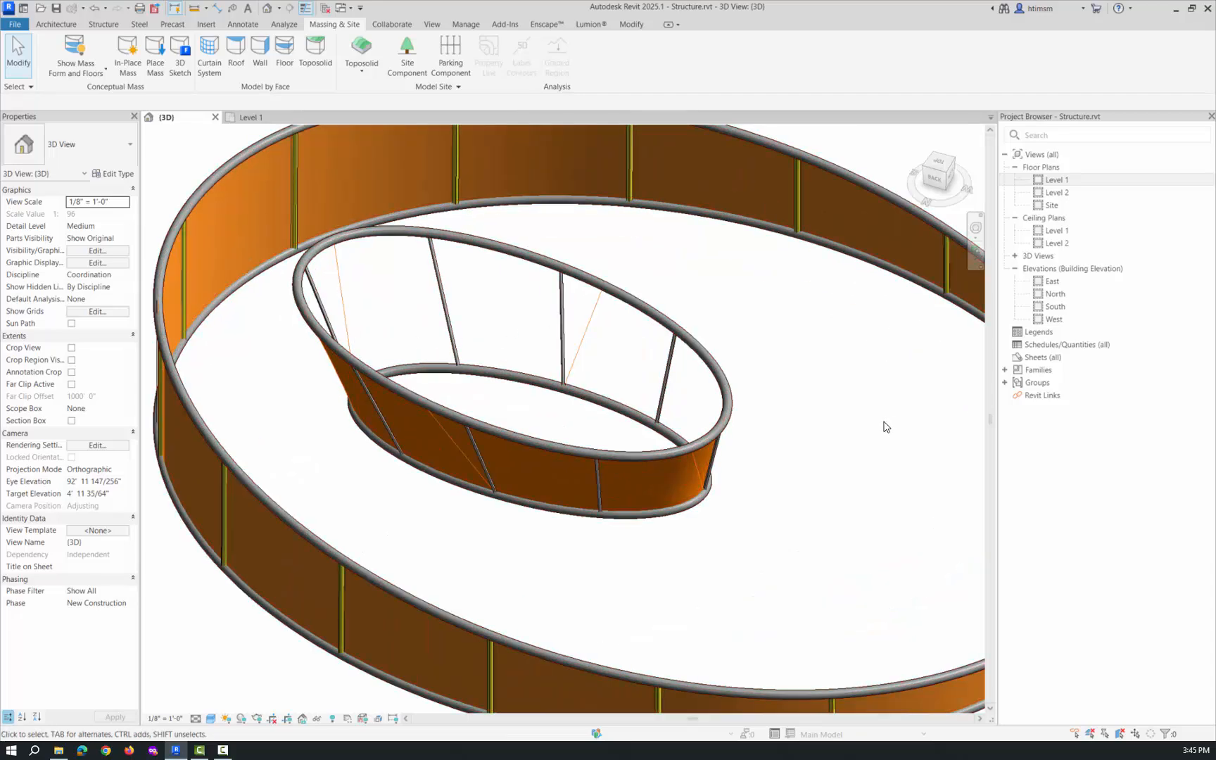
Try to place Glass 1" walls by face on the inner ring's mass faces, using Wall Centerline as the location line.
left_click(59, 26)
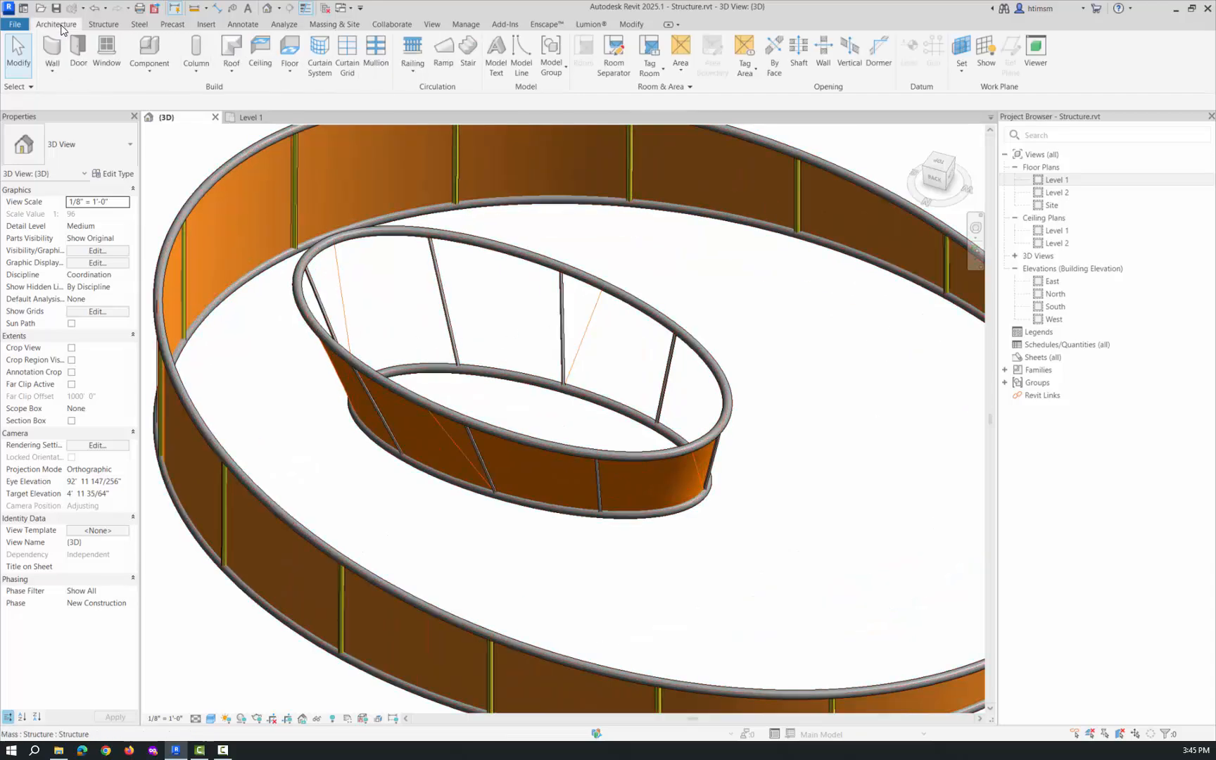
left_click(51, 73)
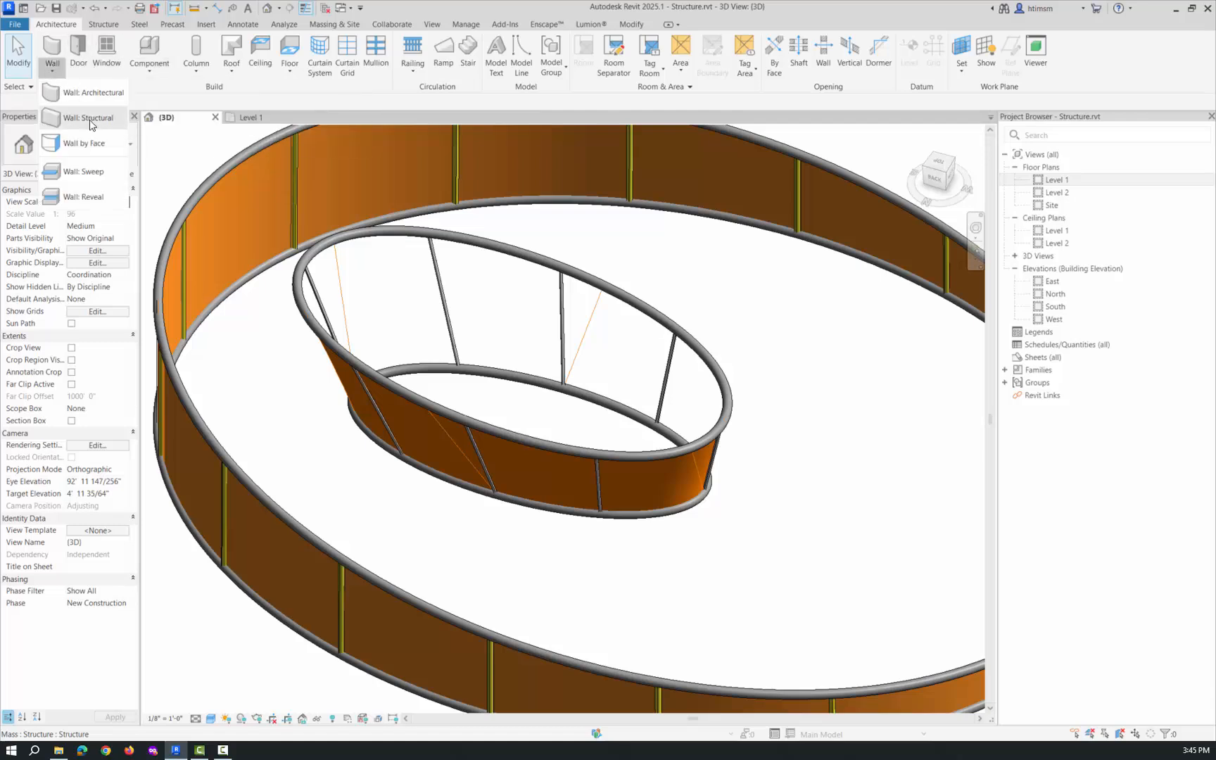
left_click(94, 148)
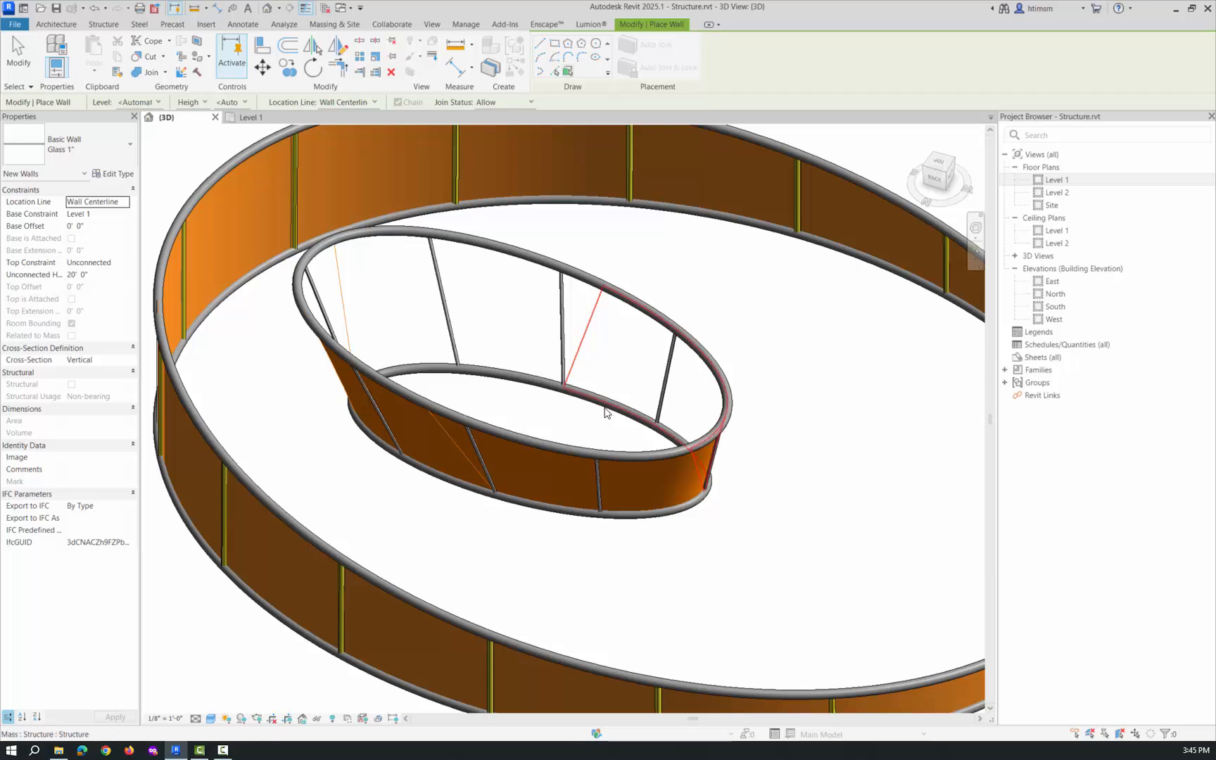
left_click(585, 348)
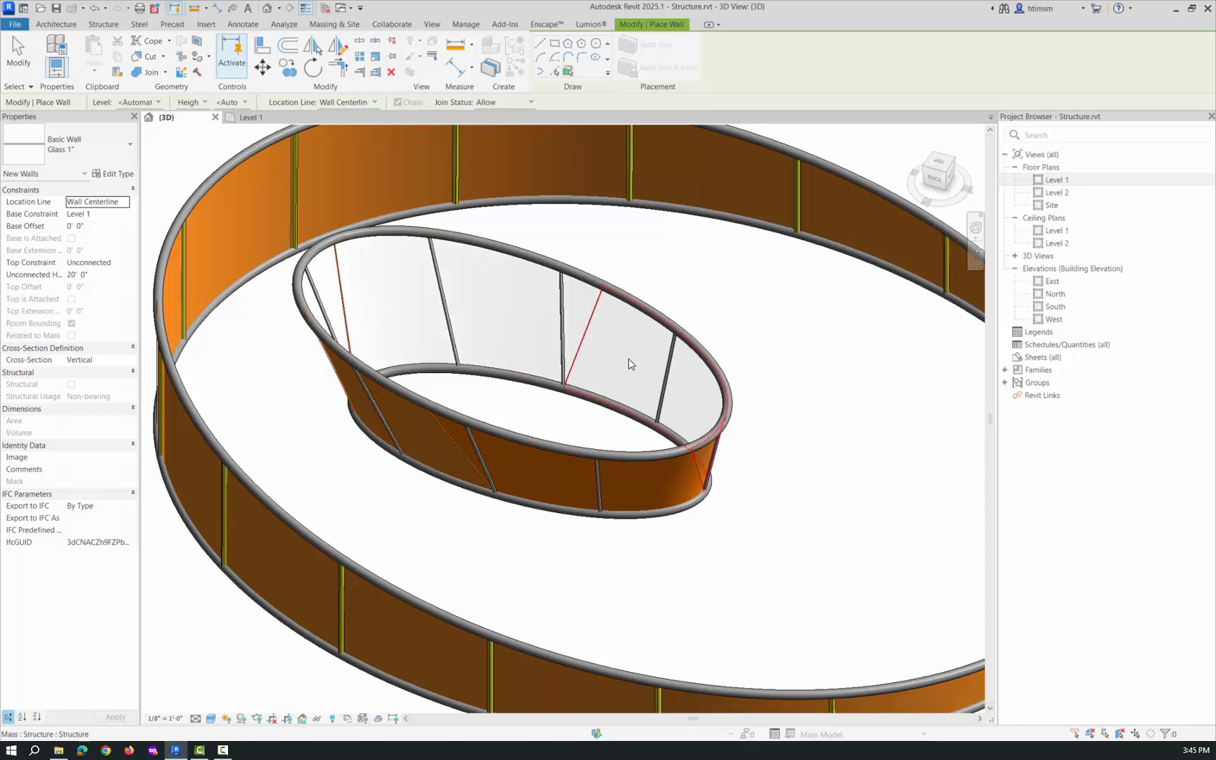
middle_click_drag(627, 361, 428, 310, "shift")
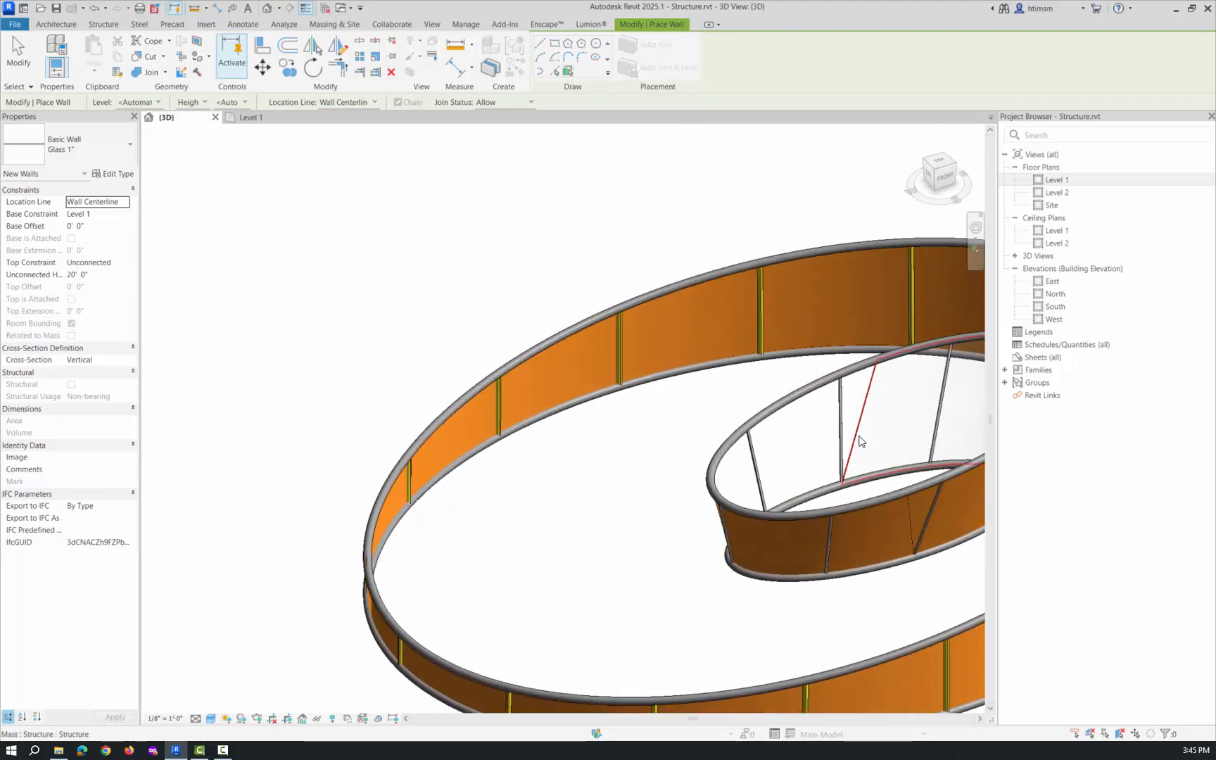
scroll(660, 392, "down", 2)
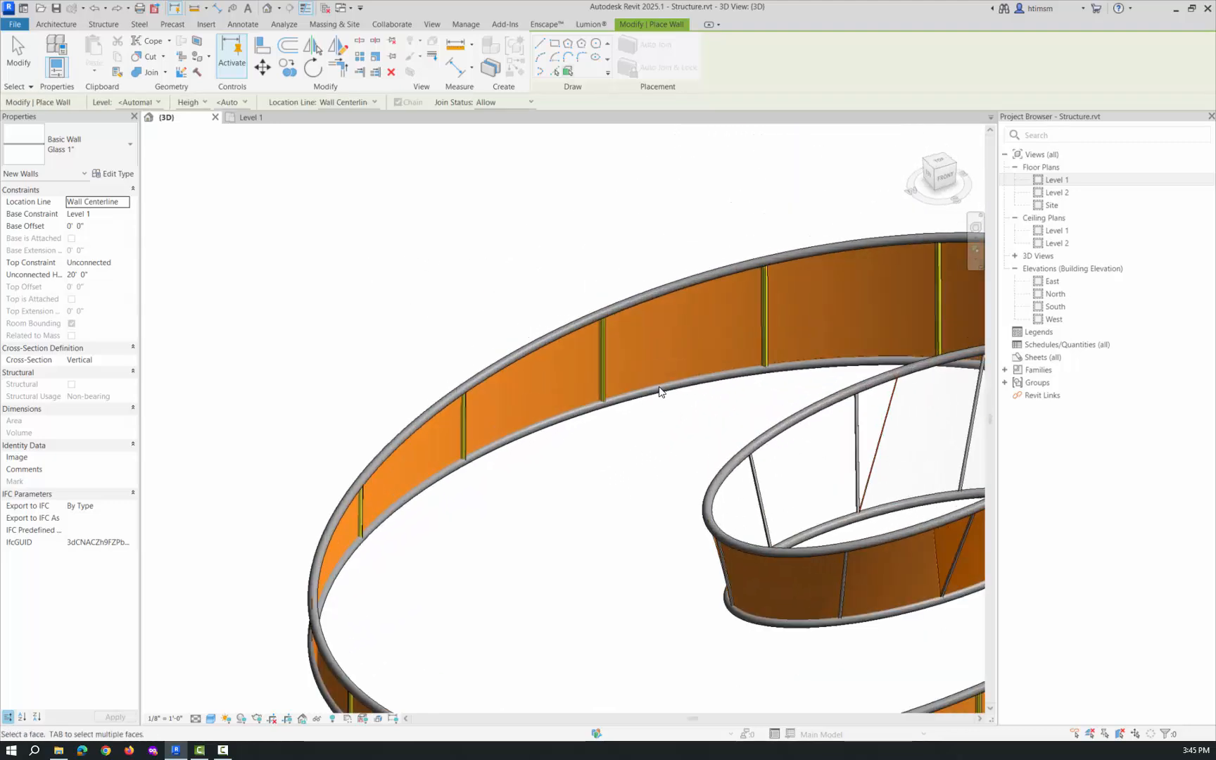
scroll(658, 392, "down", 2)
middle_click_drag(660, 392, 1112, 429, "shift")
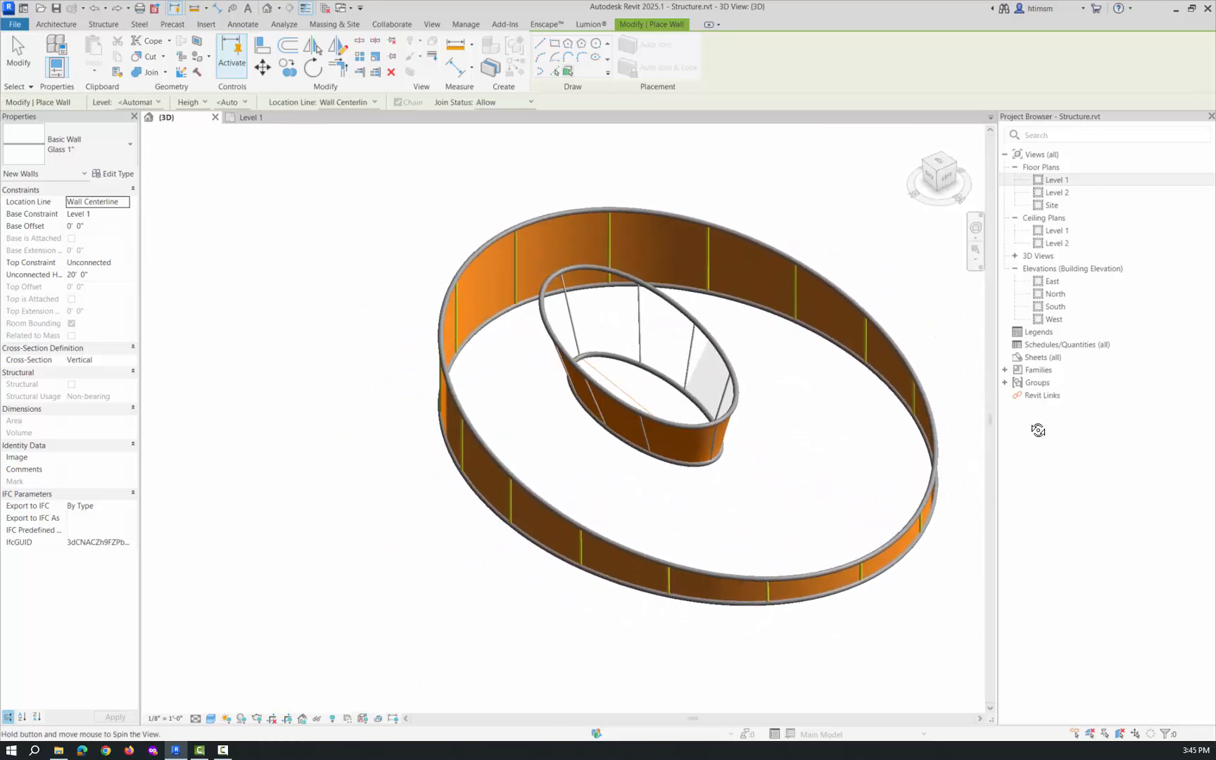
scroll(719, 333, "up", 3)
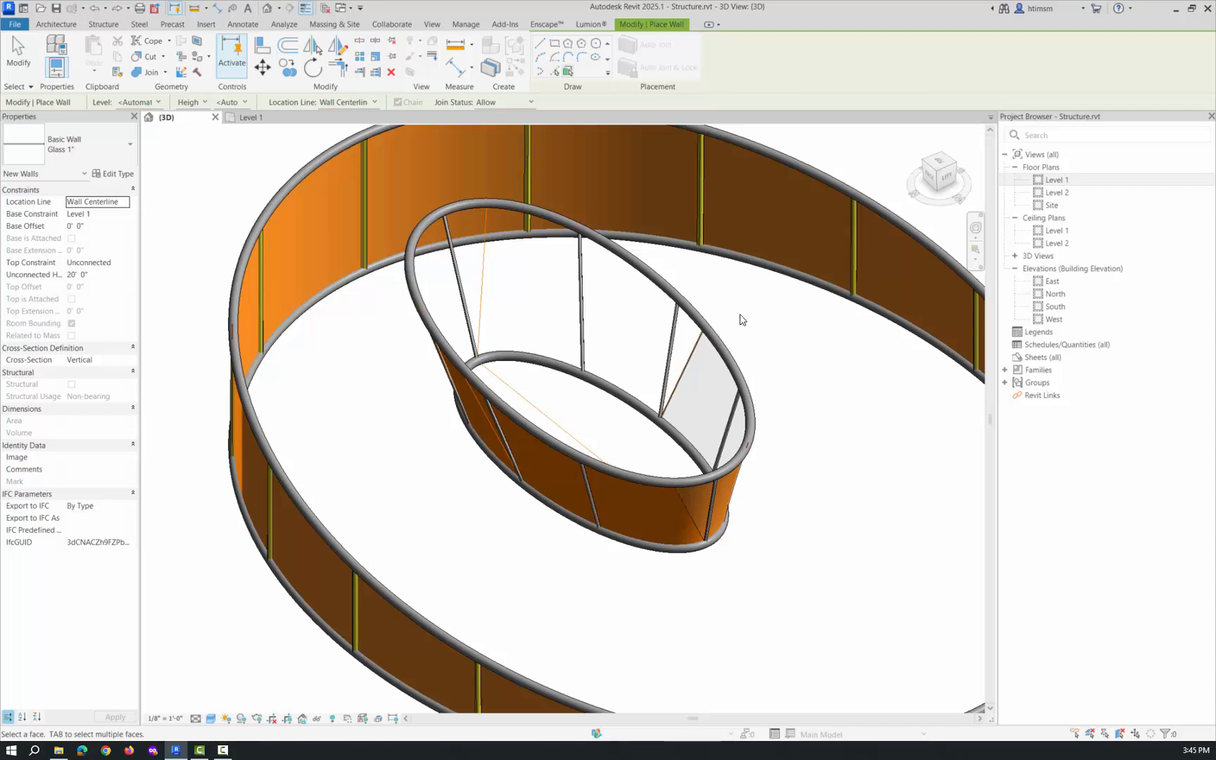
left_click(720, 327)
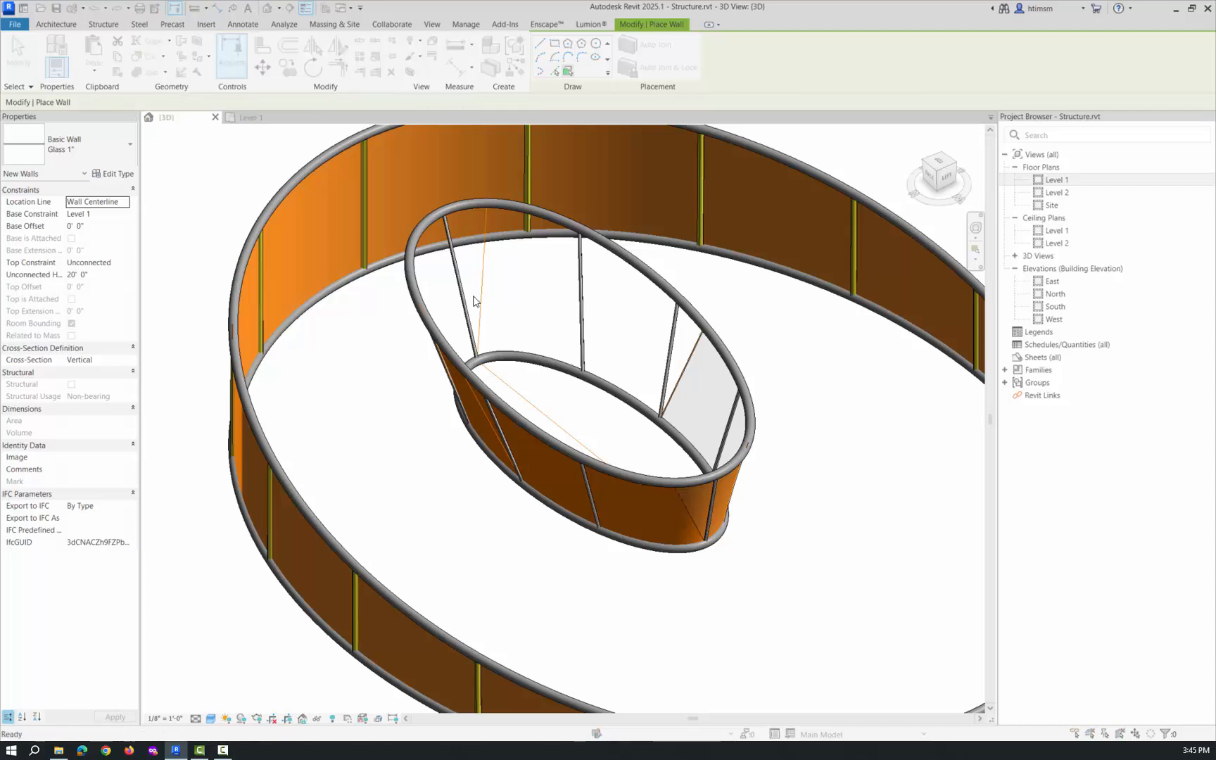
Hide the Structural Framing category in the 3D view through the Visibility/Graphic Overrides.
key("v")
key("g")
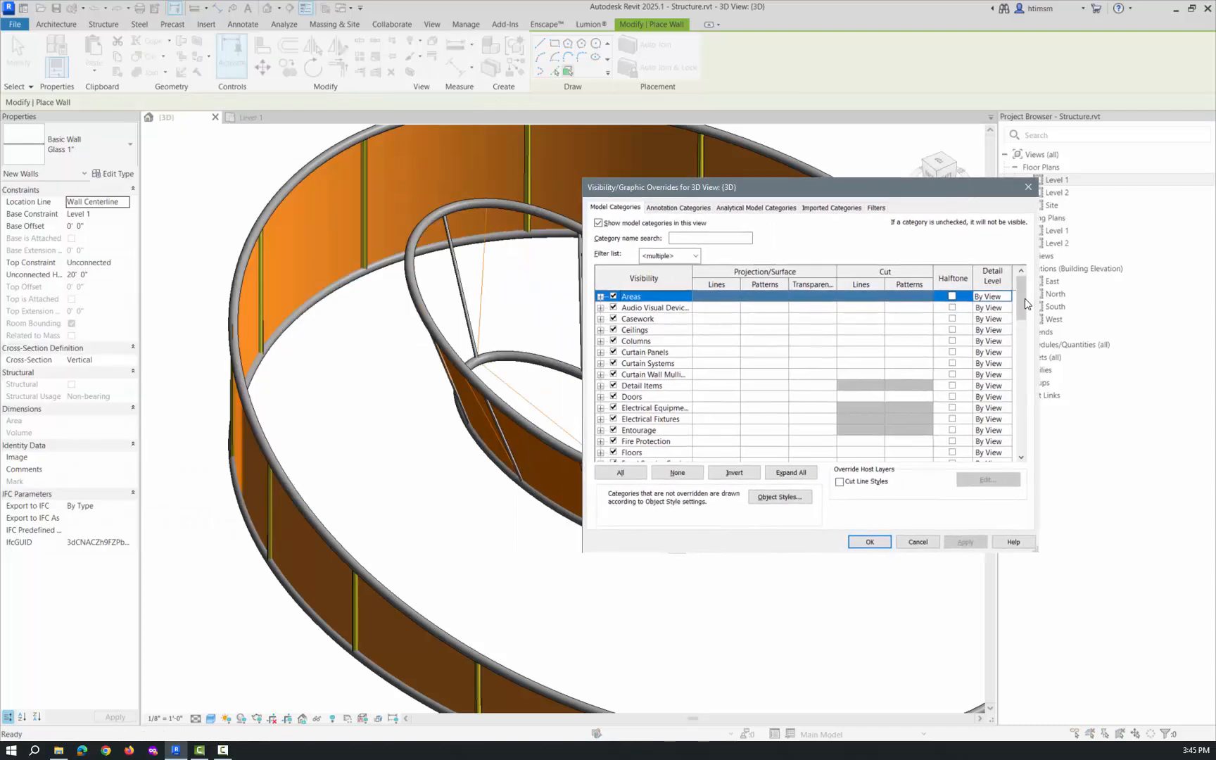
left_click_drag(1026, 304, 1024, 436)
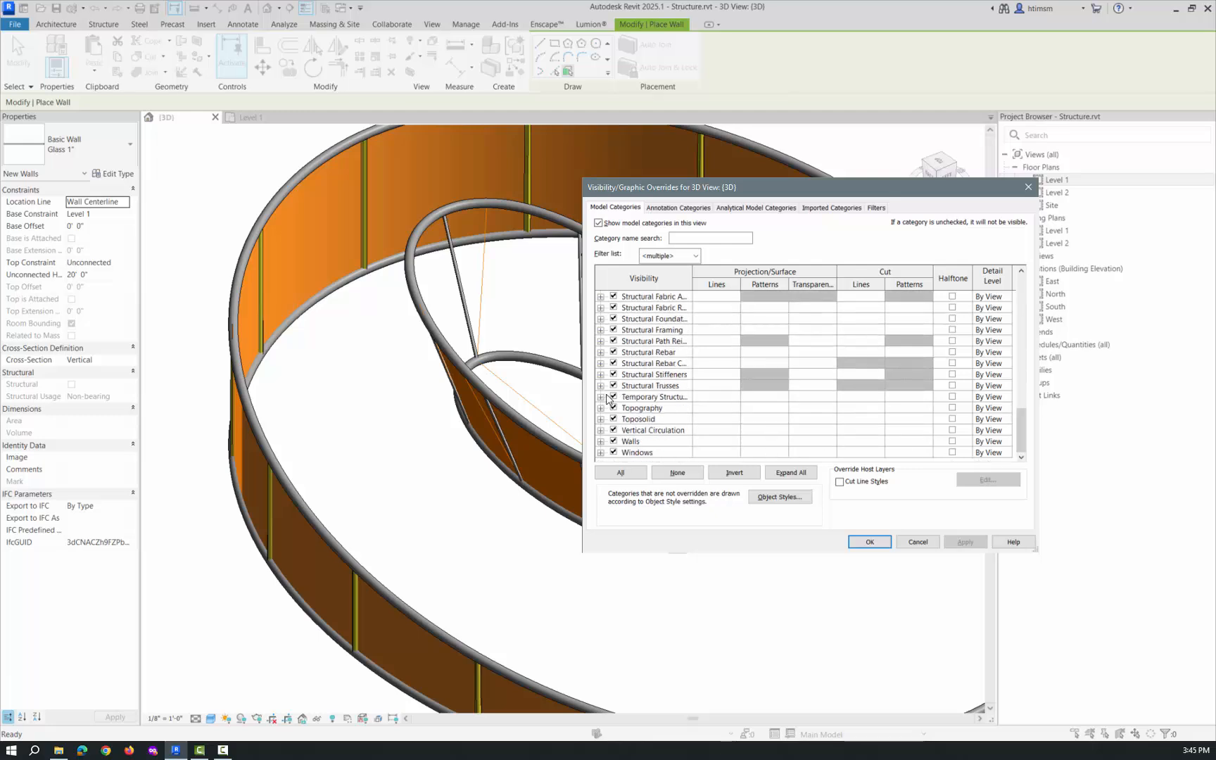
left_click(612, 330)
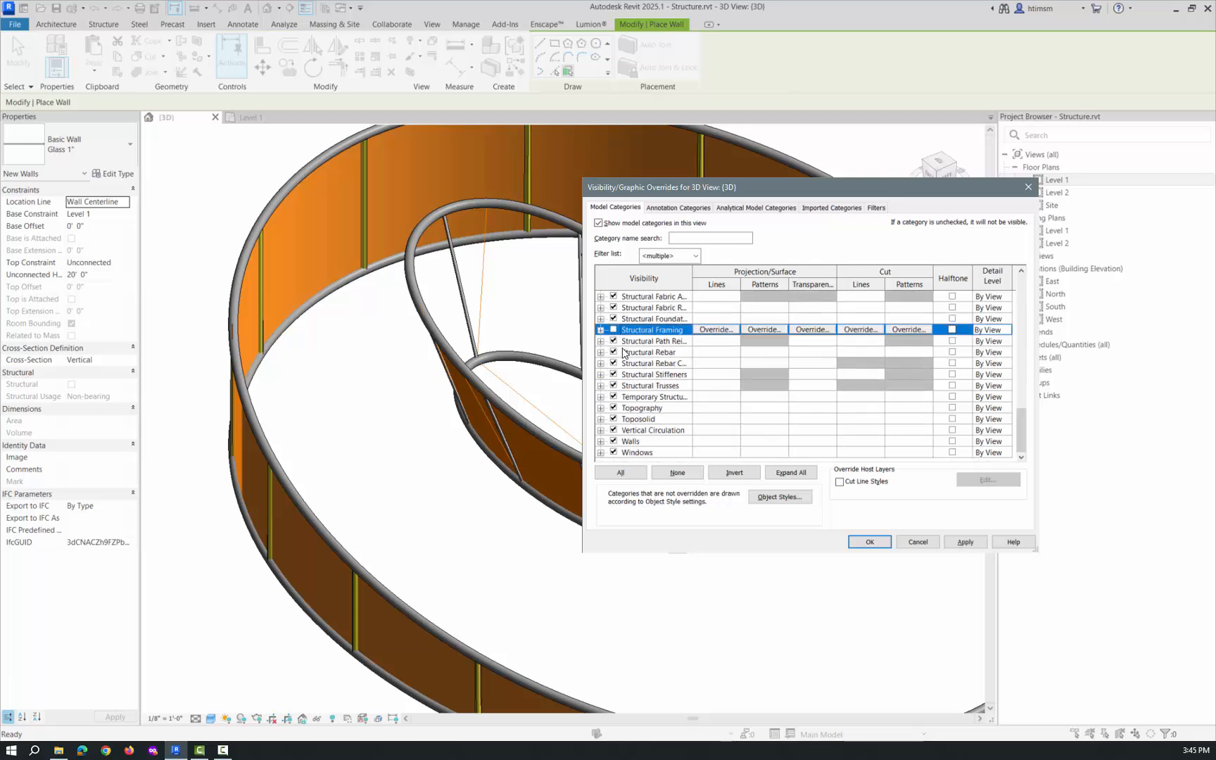
left_click(974, 543)
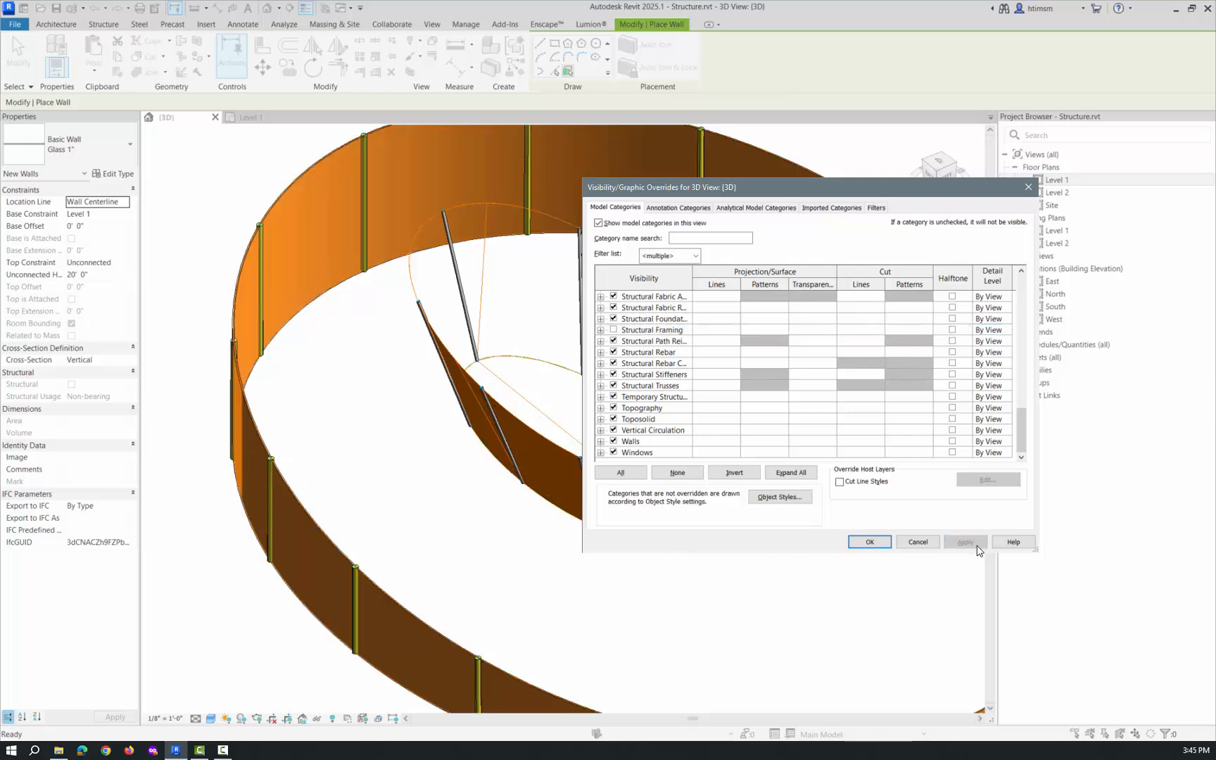
left_click(876, 542)
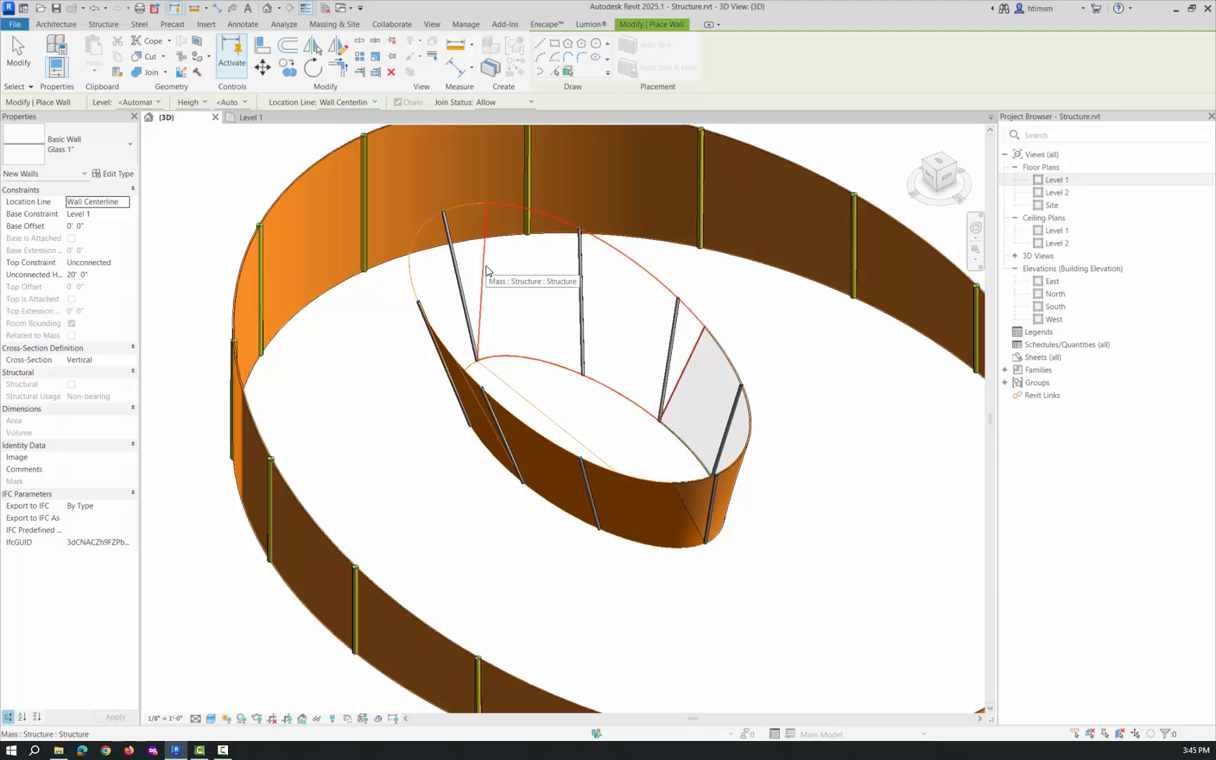
End wall placement and delete the glass wall segment from the inner ring.
key("Escape")
key("Escape")
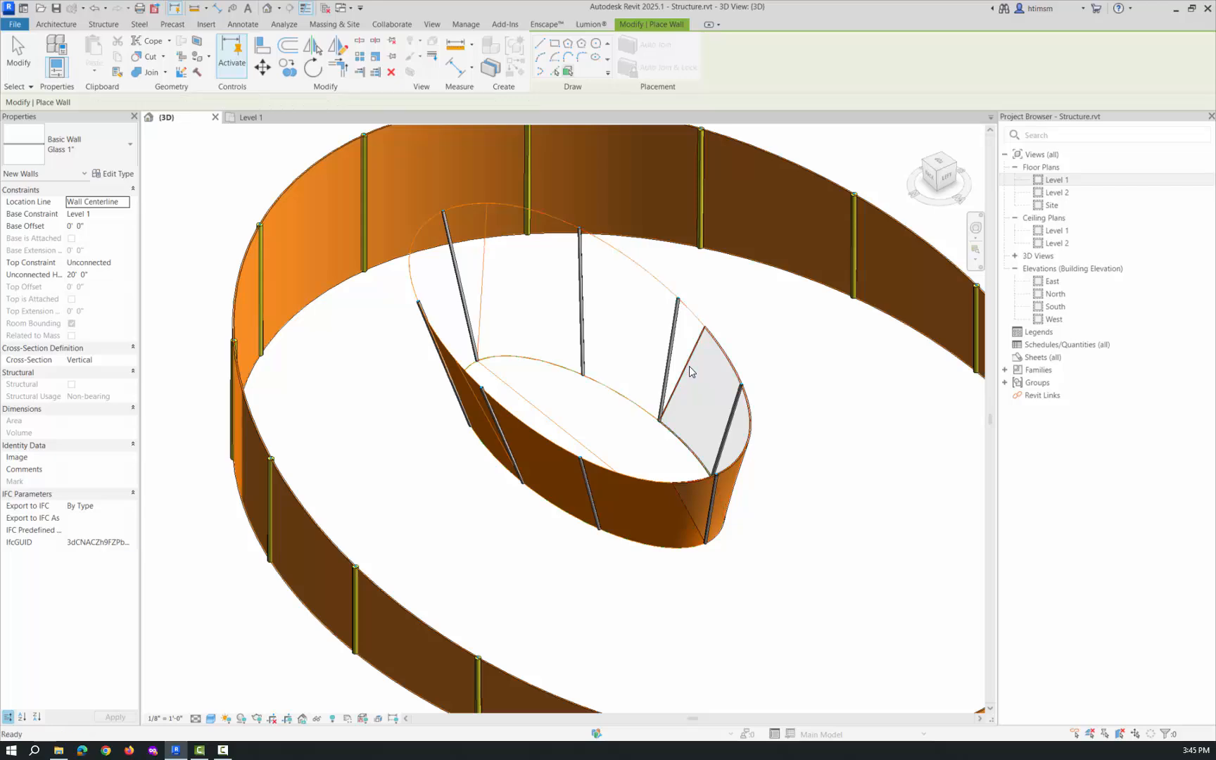
left_click(690, 362)
key("Escape")
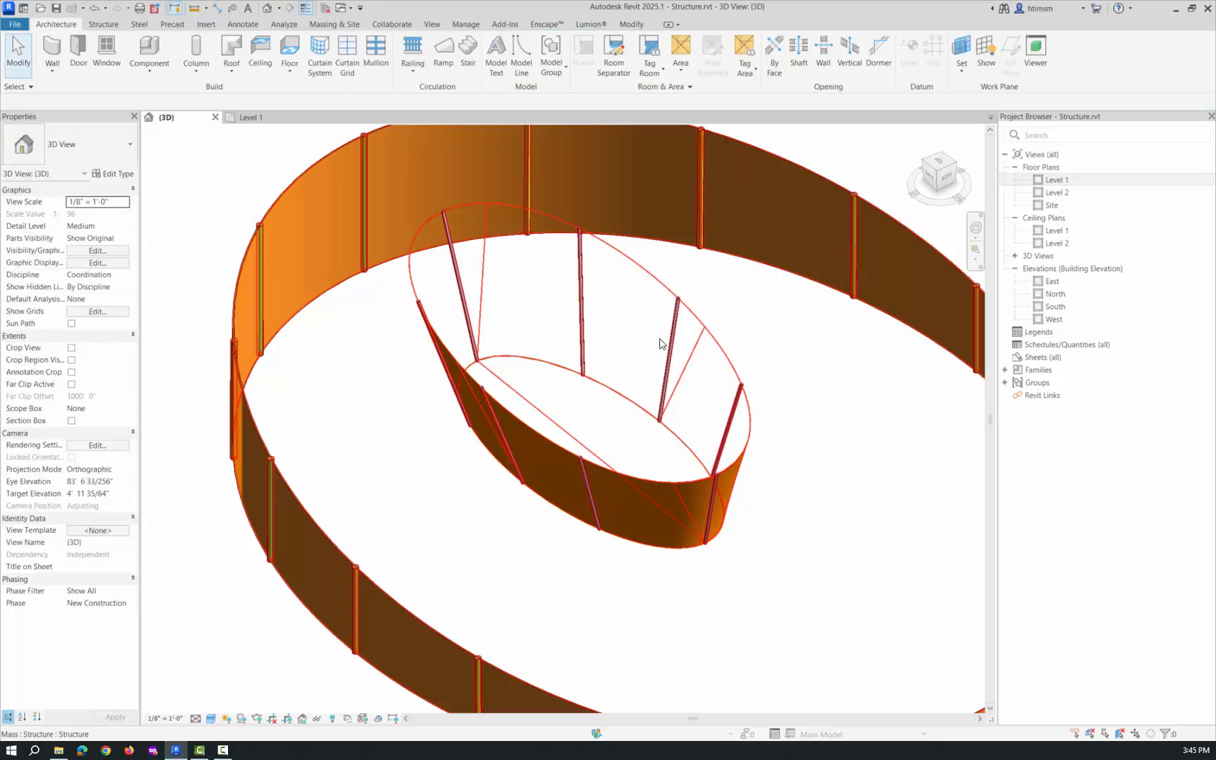
Temporarily hide the structure mass element in the 3D view.
left_click(486, 294)
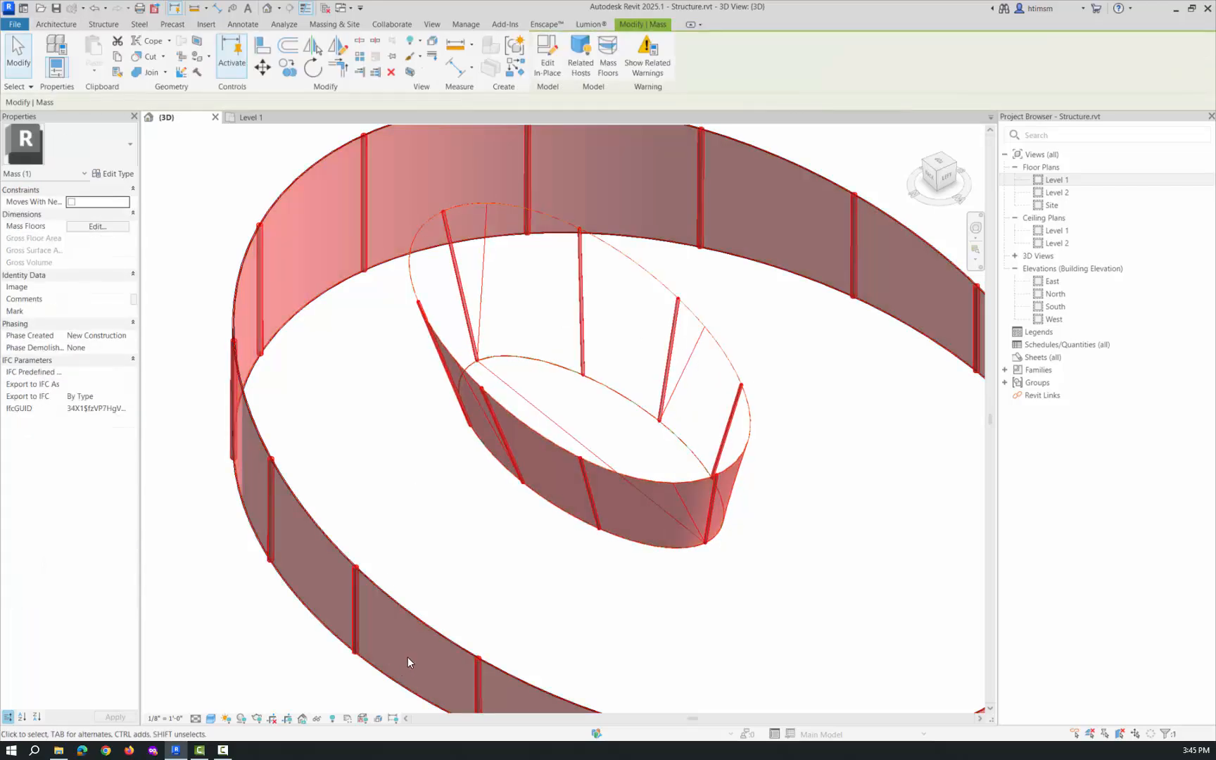
left_click(317, 718)
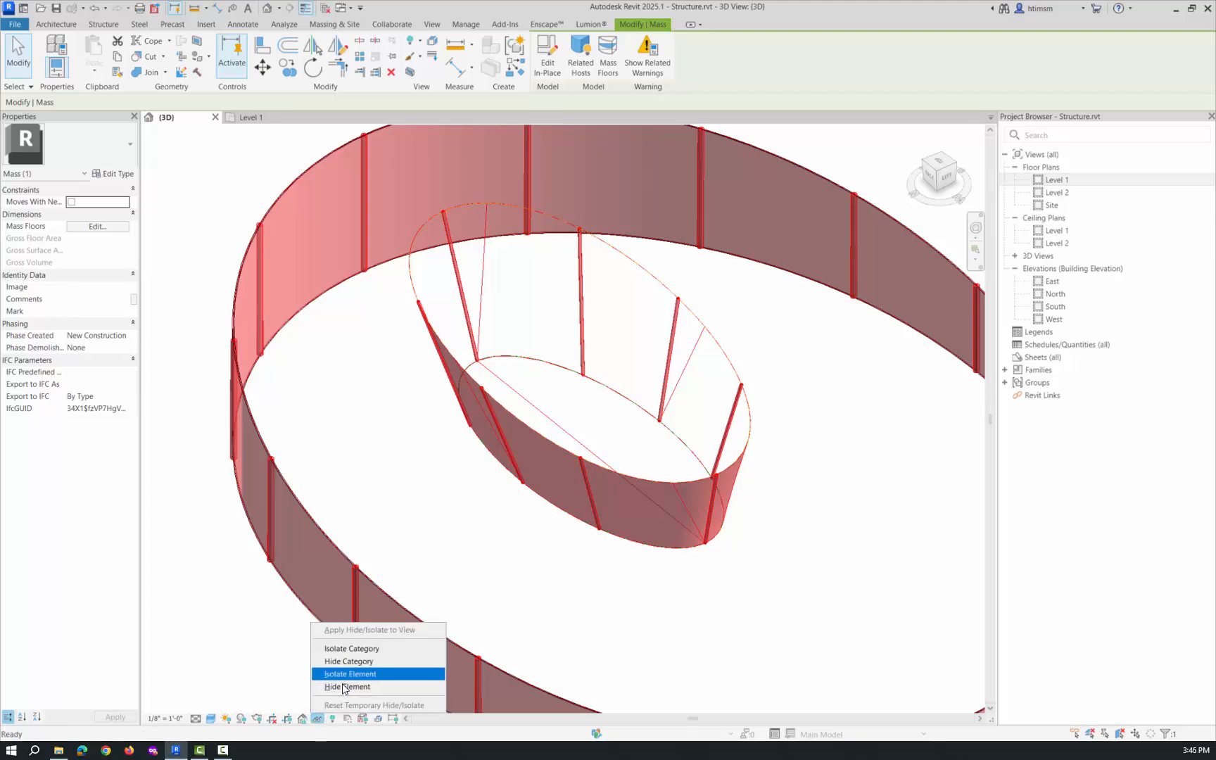
left_click(345, 686)
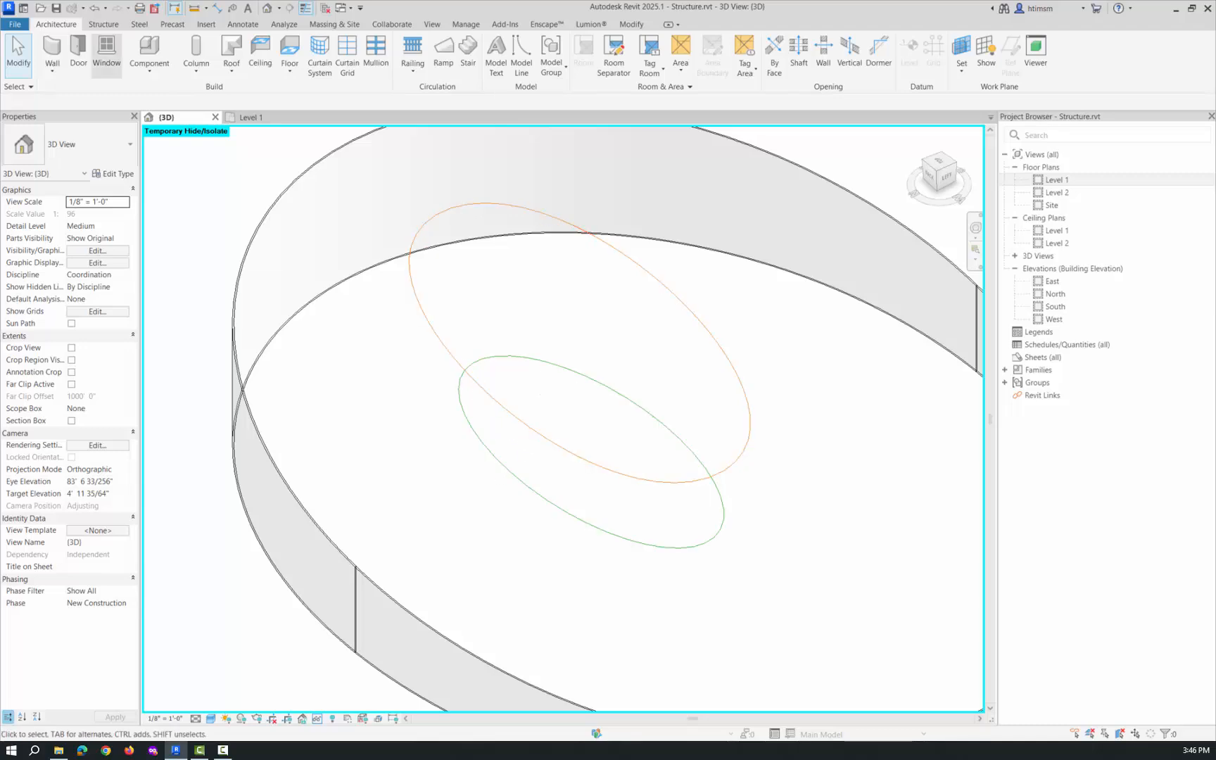
left_click(149, 77)
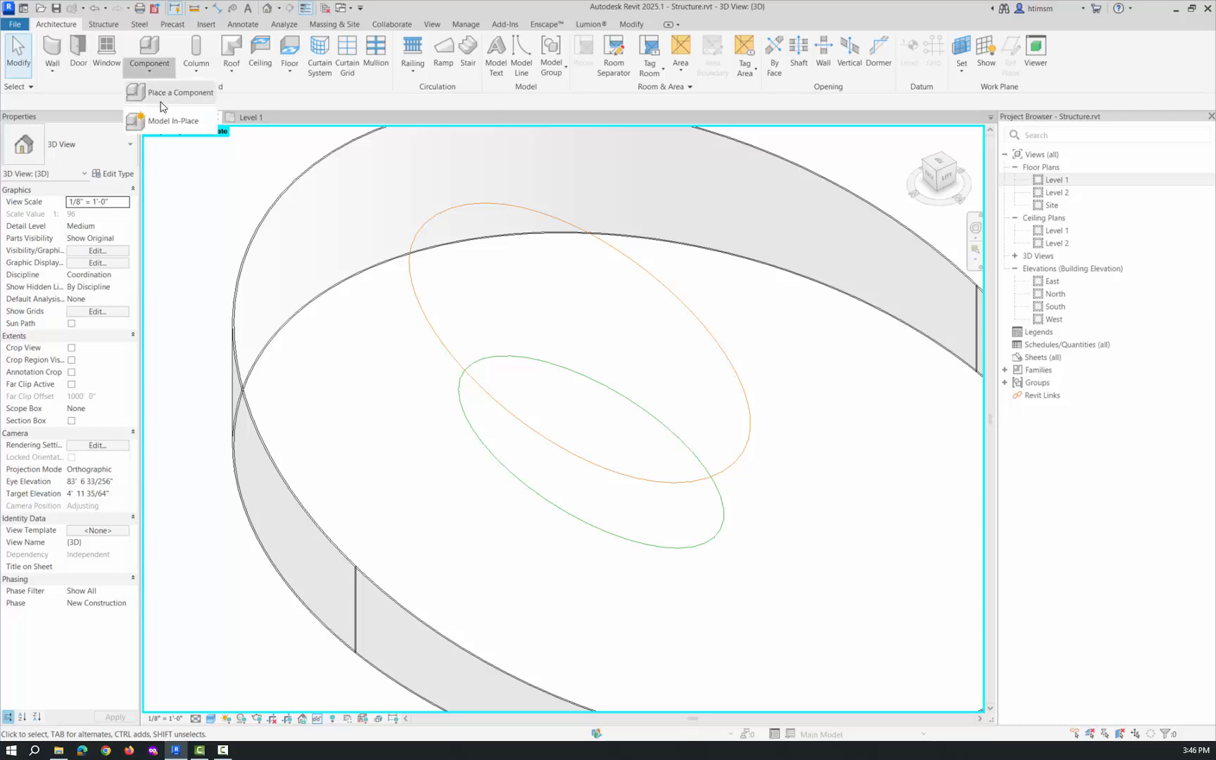
left_click(169, 120)
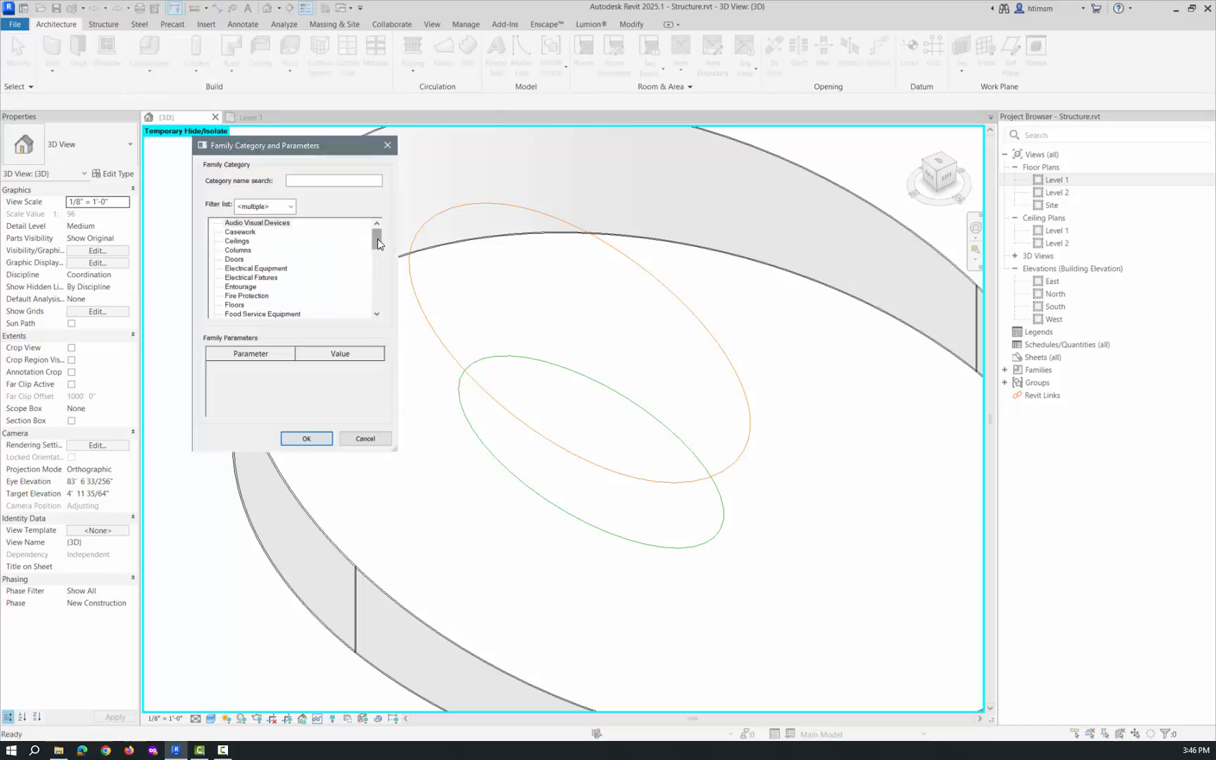
left_click_drag(376, 240, 376, 271)
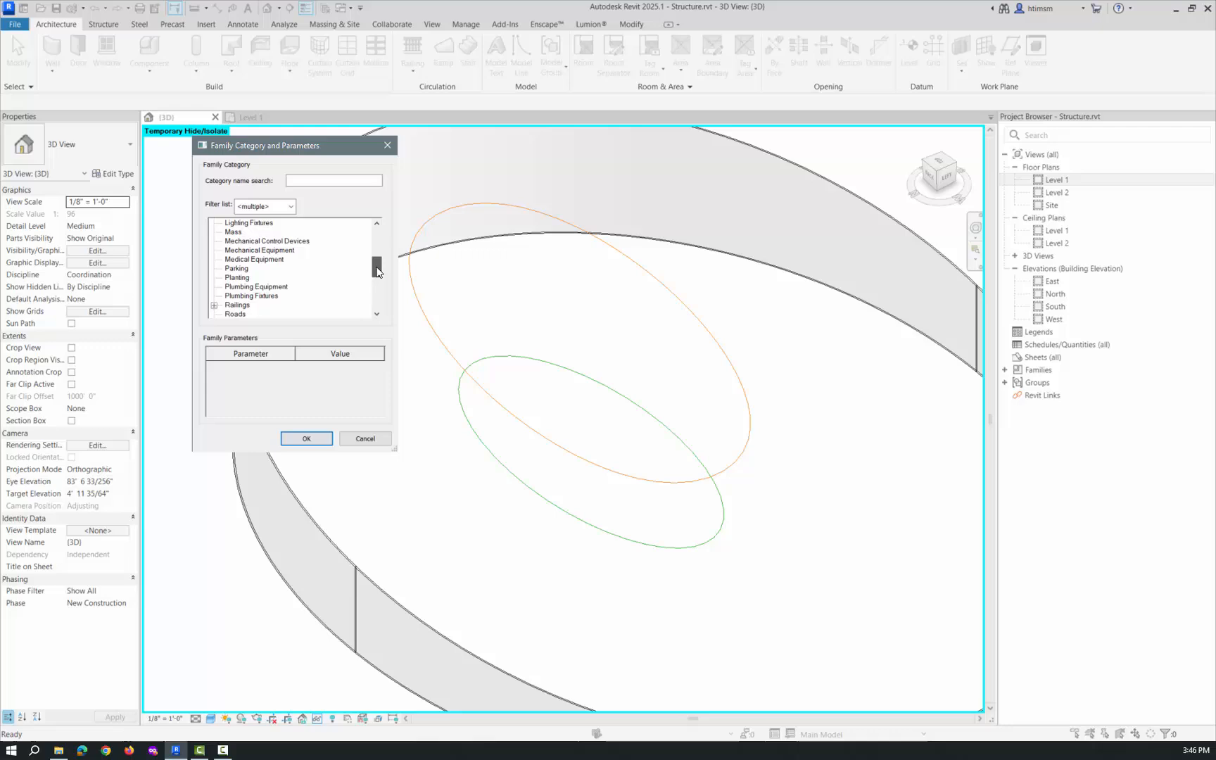
left_click(239, 232)
left_click(307, 439)
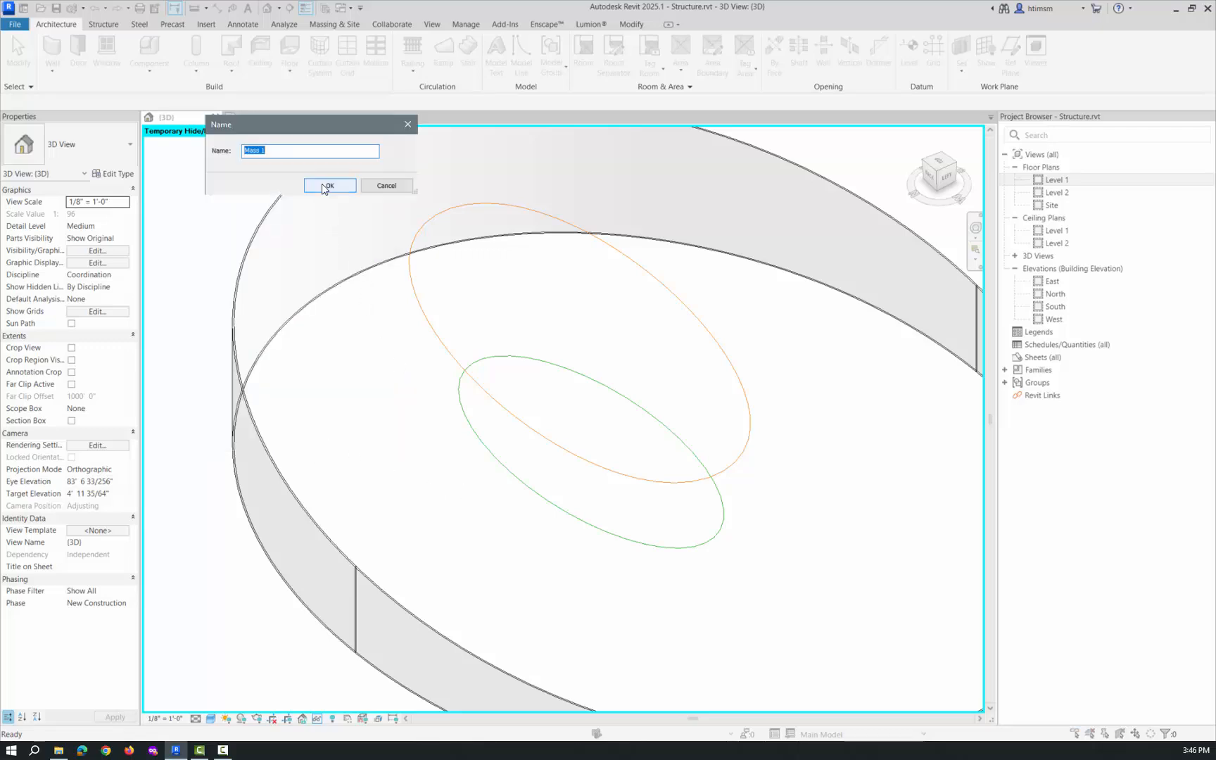
type("Center Glas")
left_click(326, 186)
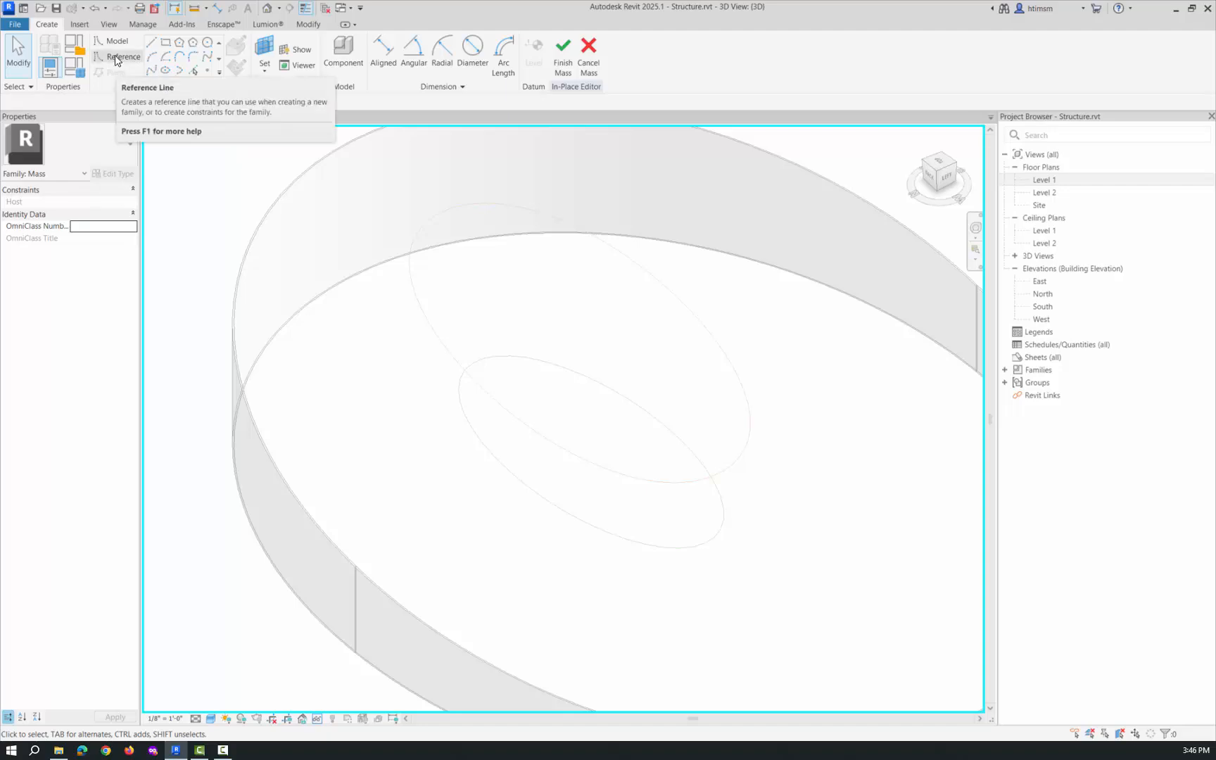
left_click(197, 71)
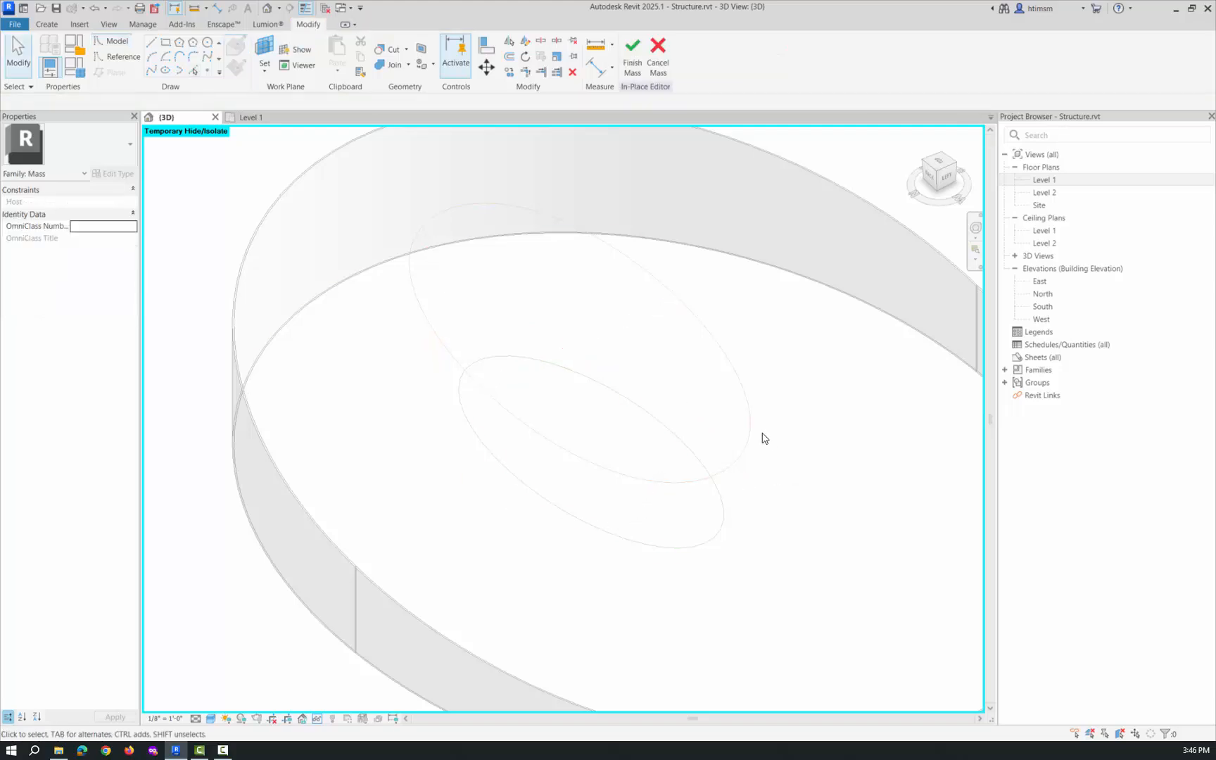
key("Escape")
left_click(658, 67)
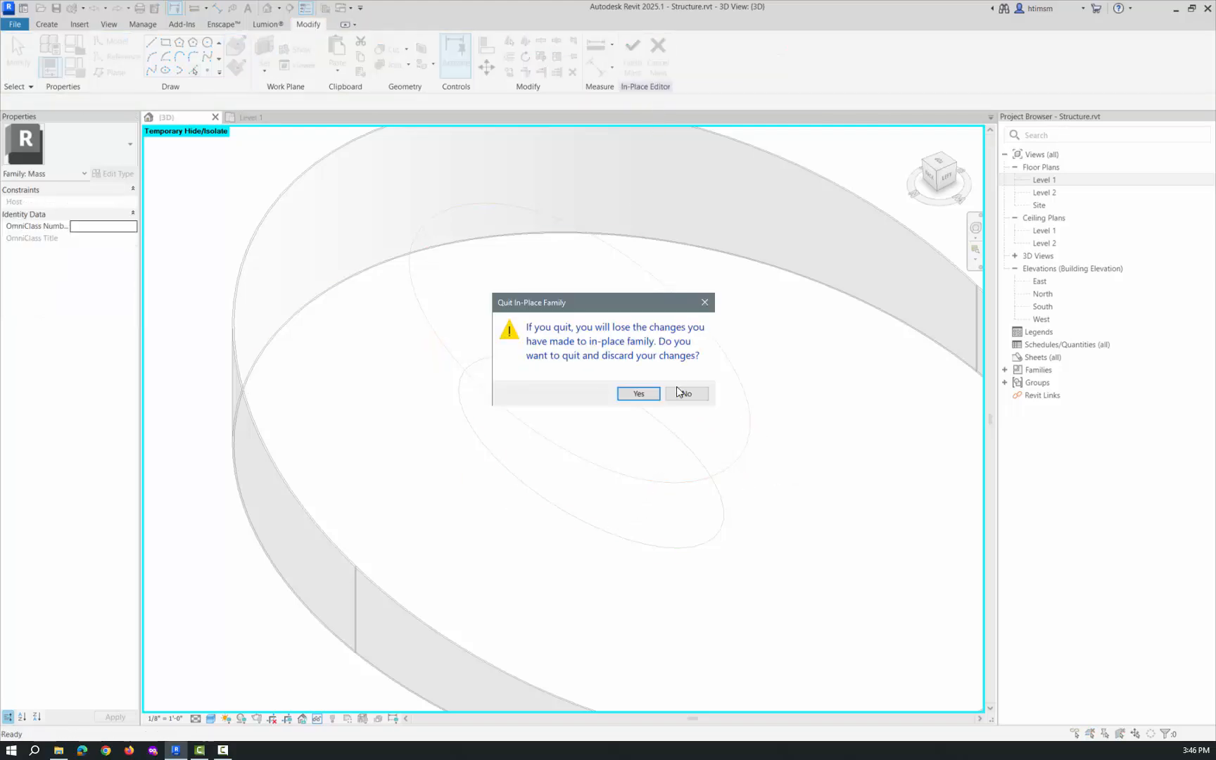
left_click(638, 394)
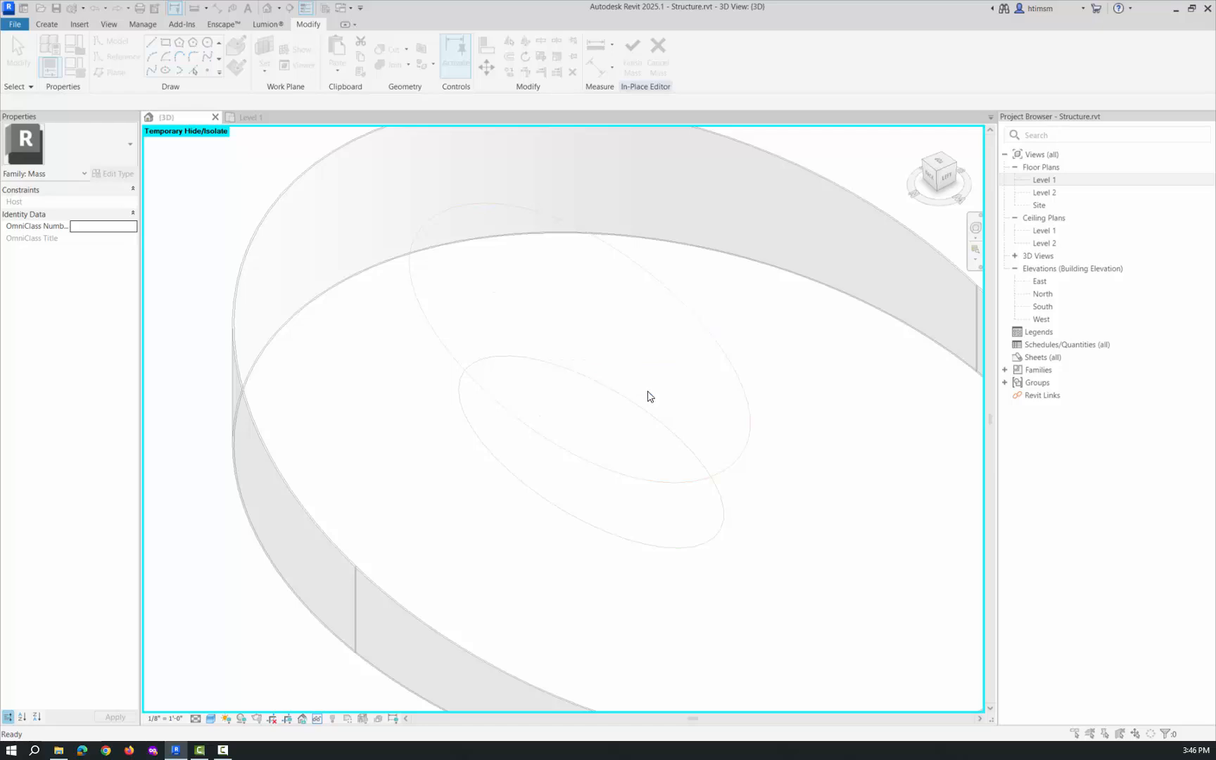
Inspect the segments of the inner ring's upper ellipse line and clear the selection.
left_click(686, 307)
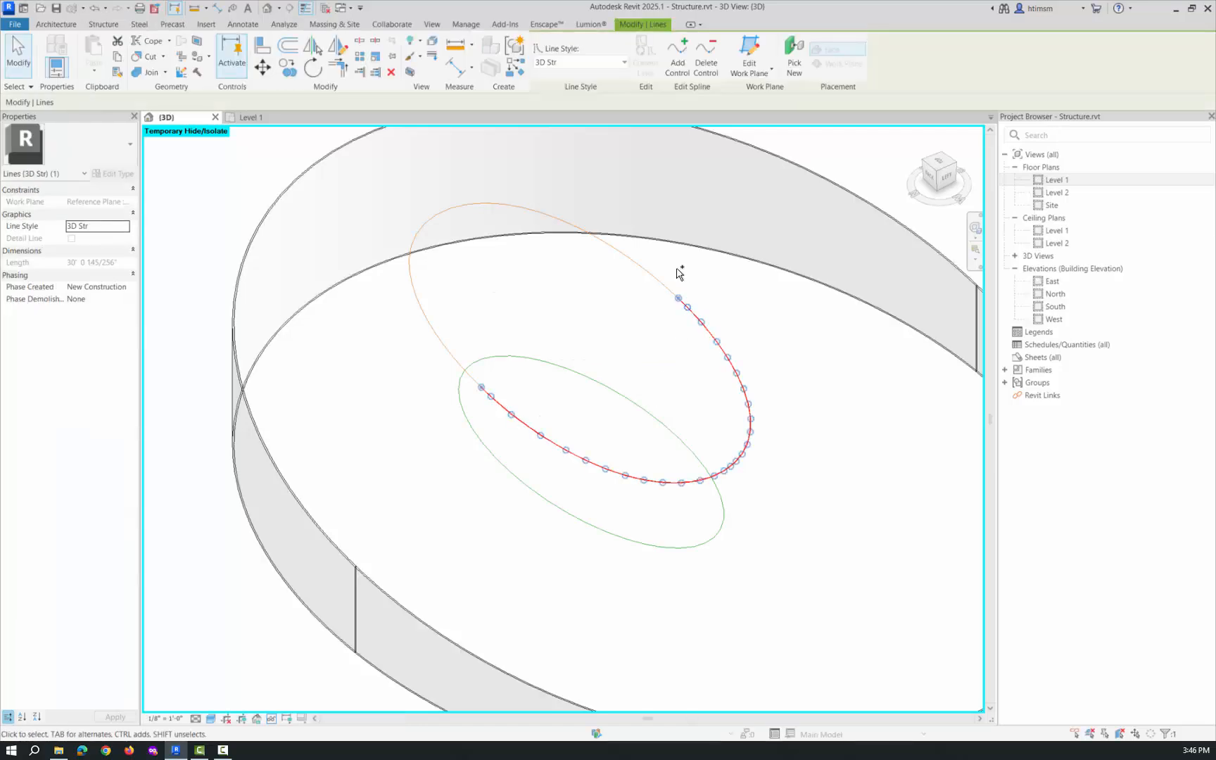
left_click(653, 276, "ctrl")
key("Escape")
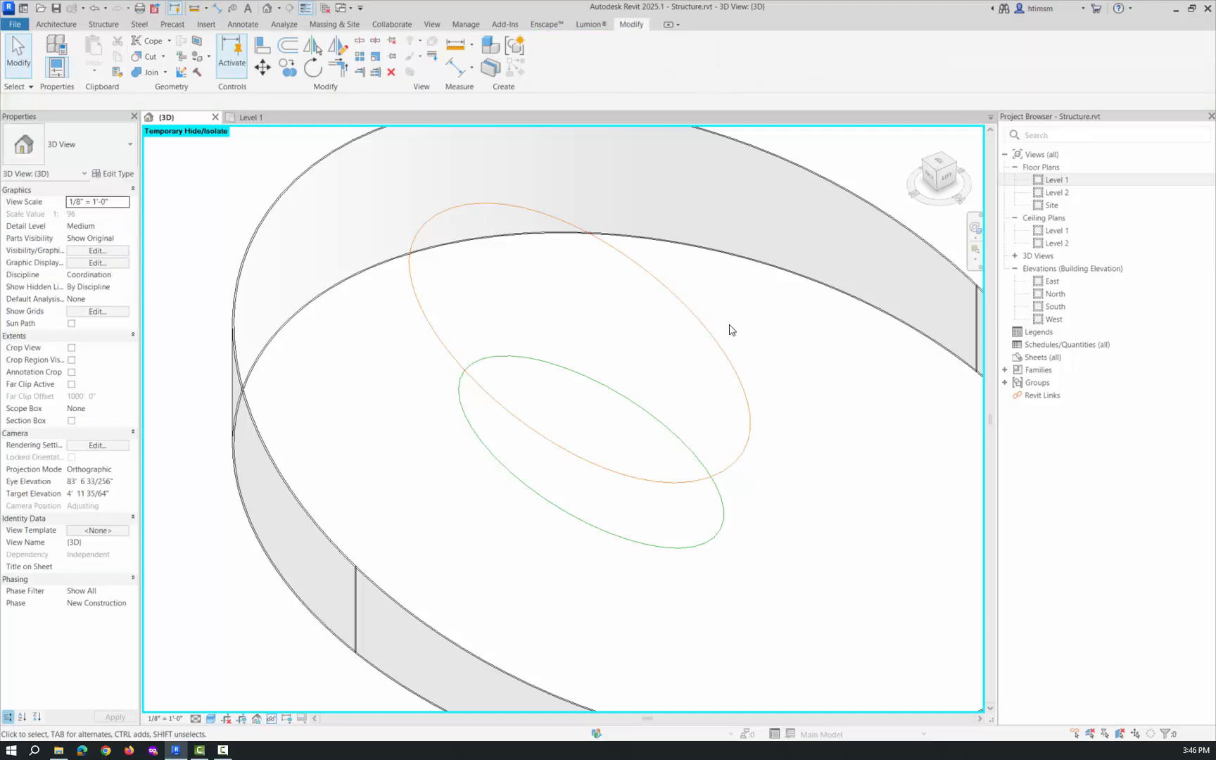
Start a new in-place component in the Mass category and name it Center Glass.
middle_click_drag(728, 329, 808, 388, "shift")
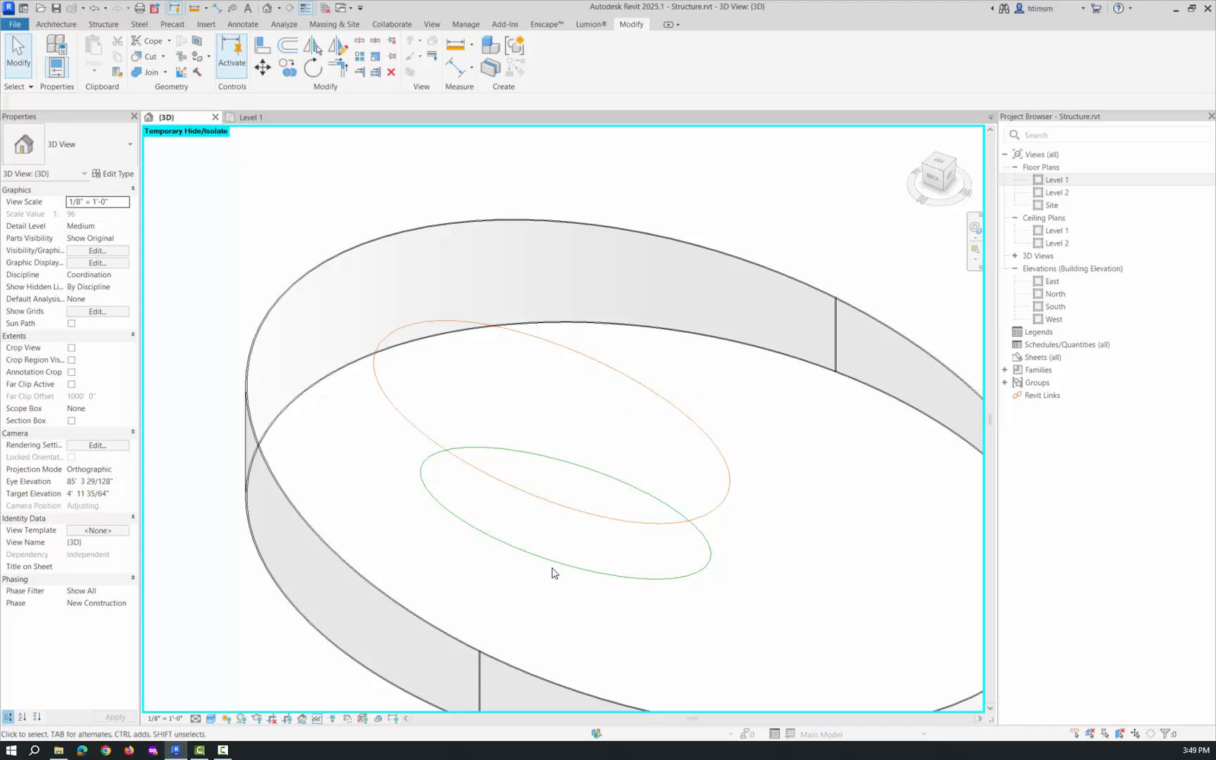
left_click(56, 25)
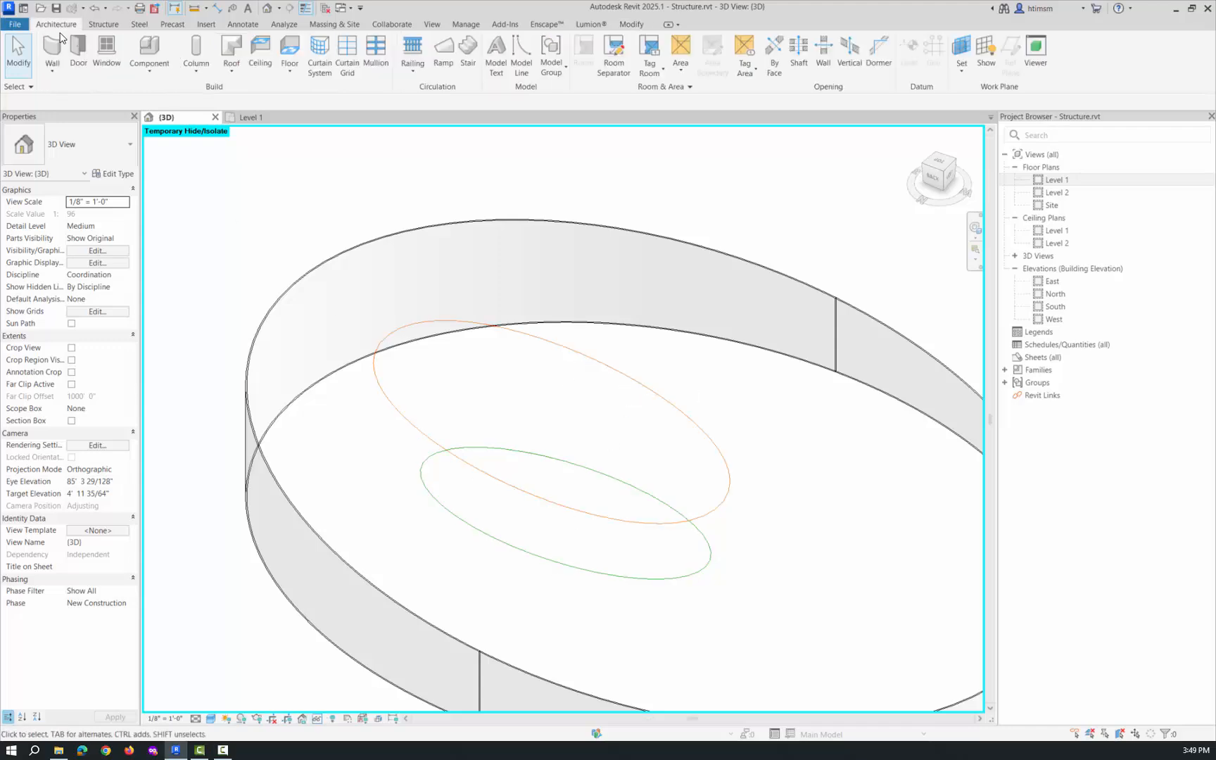
left_click(149, 70)
left_click(173, 128)
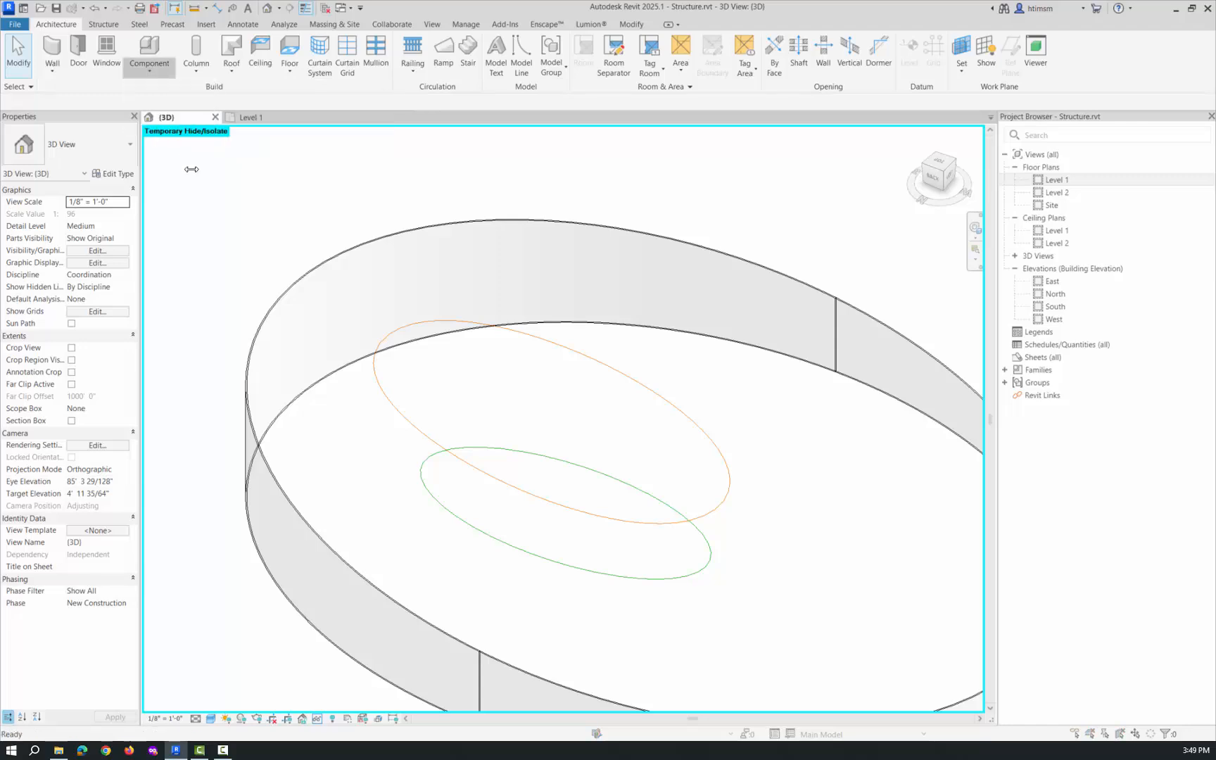
scroll(264, 291, "down", 2)
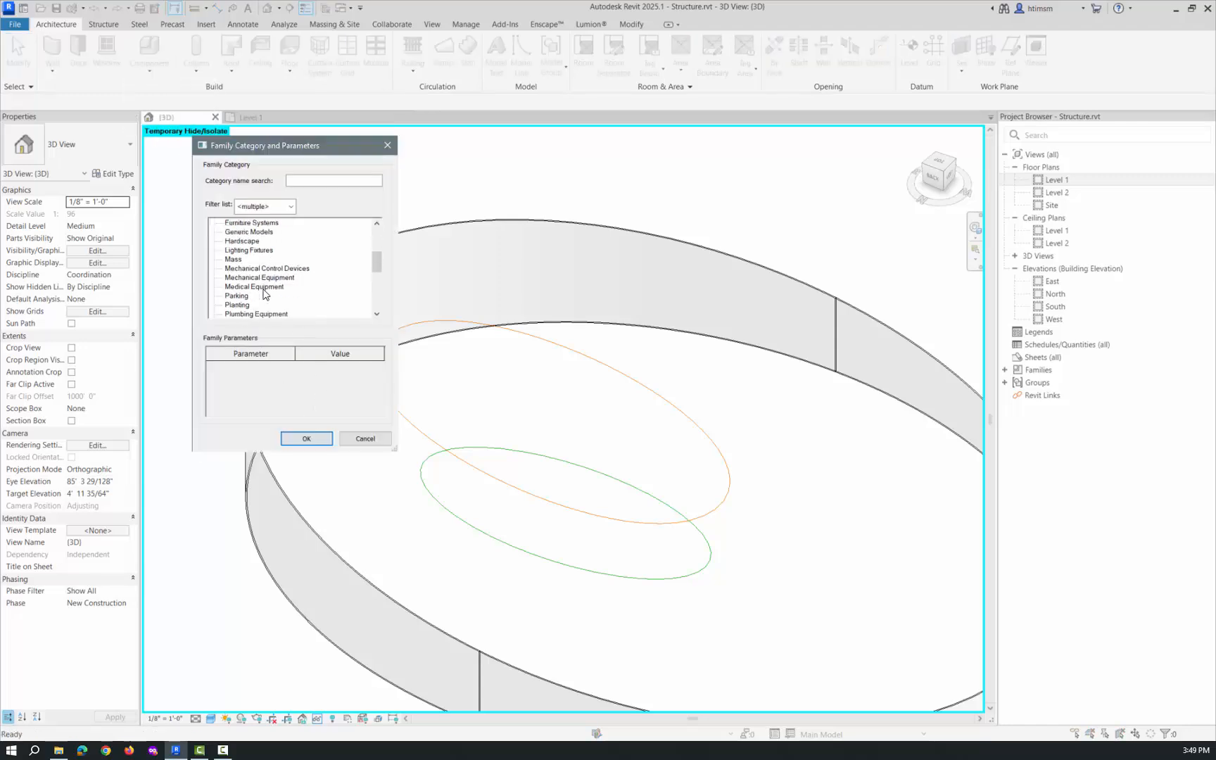
left_click(232, 259)
left_click(306, 439)
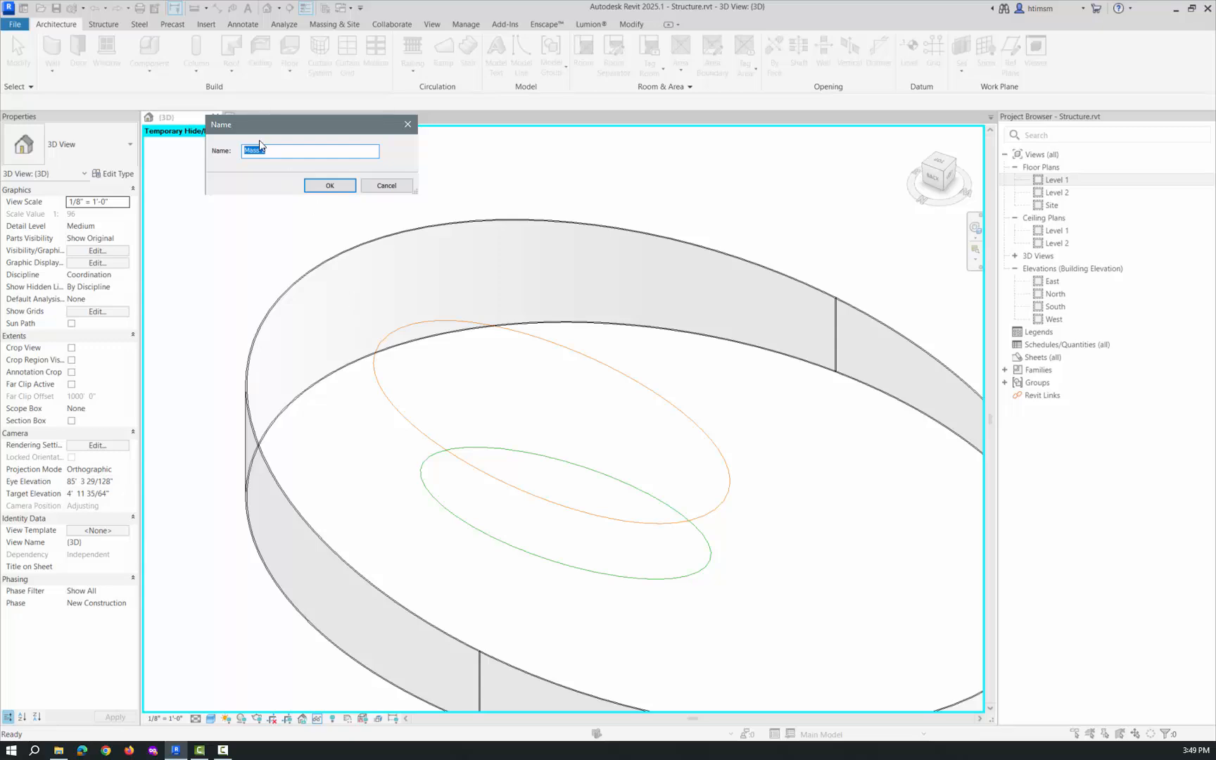
type("Center Glass")
key("Return")
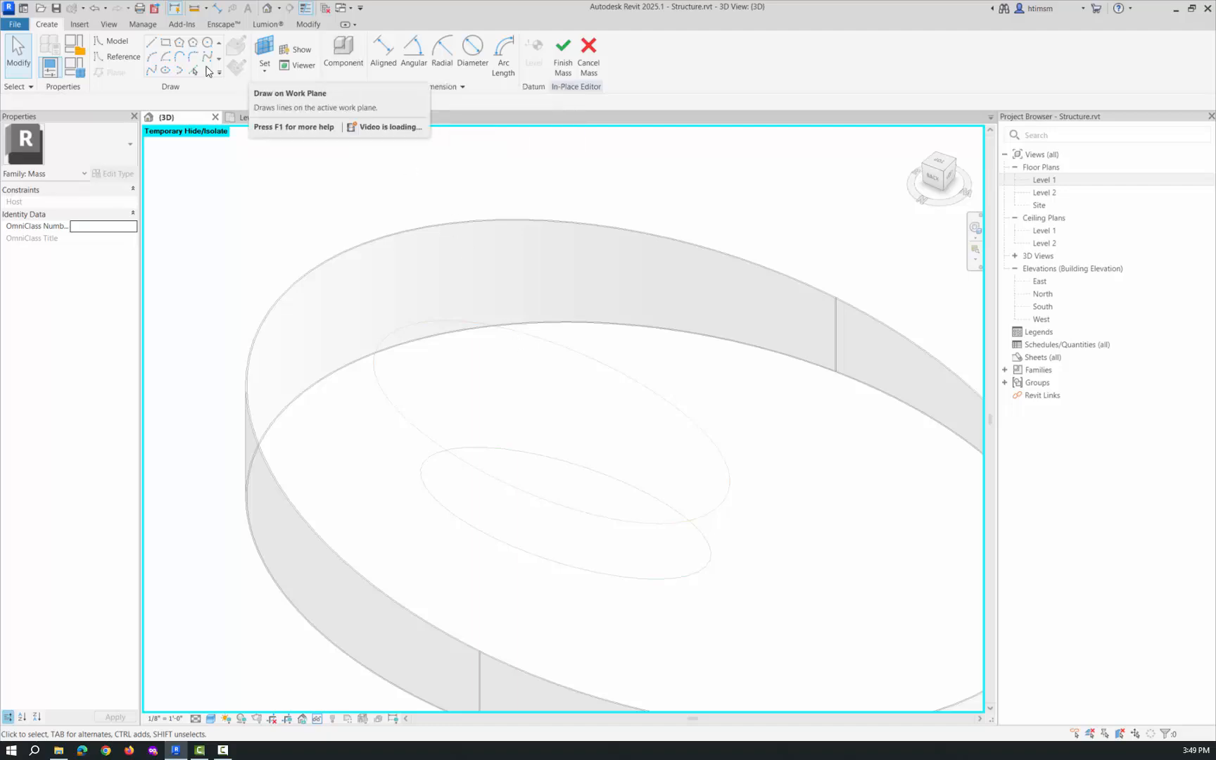
Trace the inner ring's lower ellipse as a reference line and set the placement plane to the upper ellipse's reference plane.
left_click(117, 56)
left_click(194, 70)
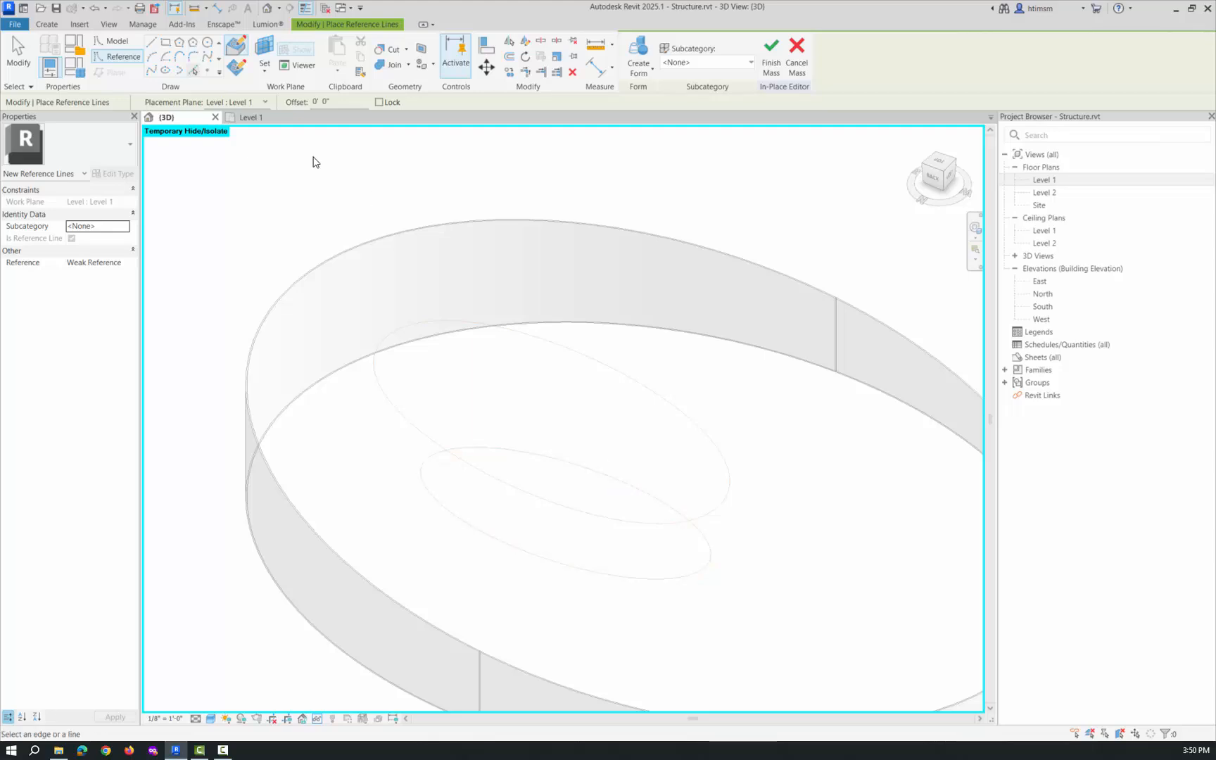
left_click(658, 498)
left_click(264, 71)
left_click(292, 92)
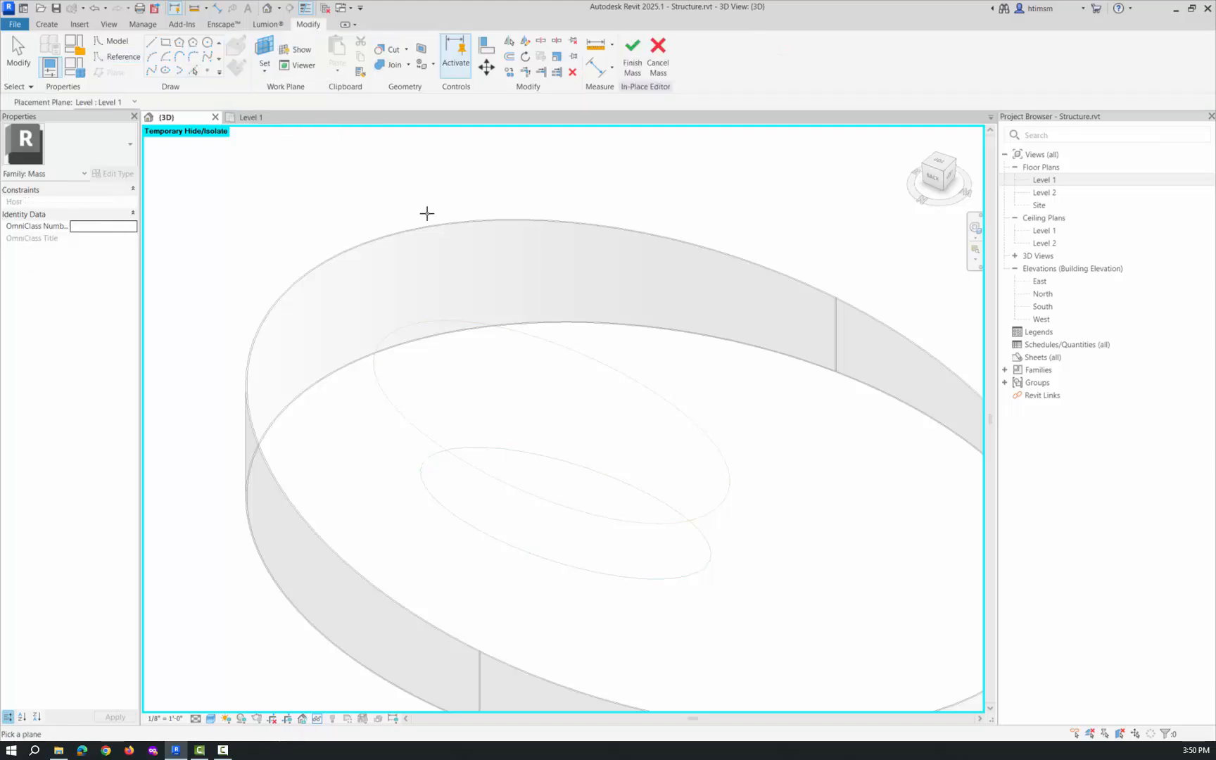
left_click(134, 103)
left_click(126, 134)
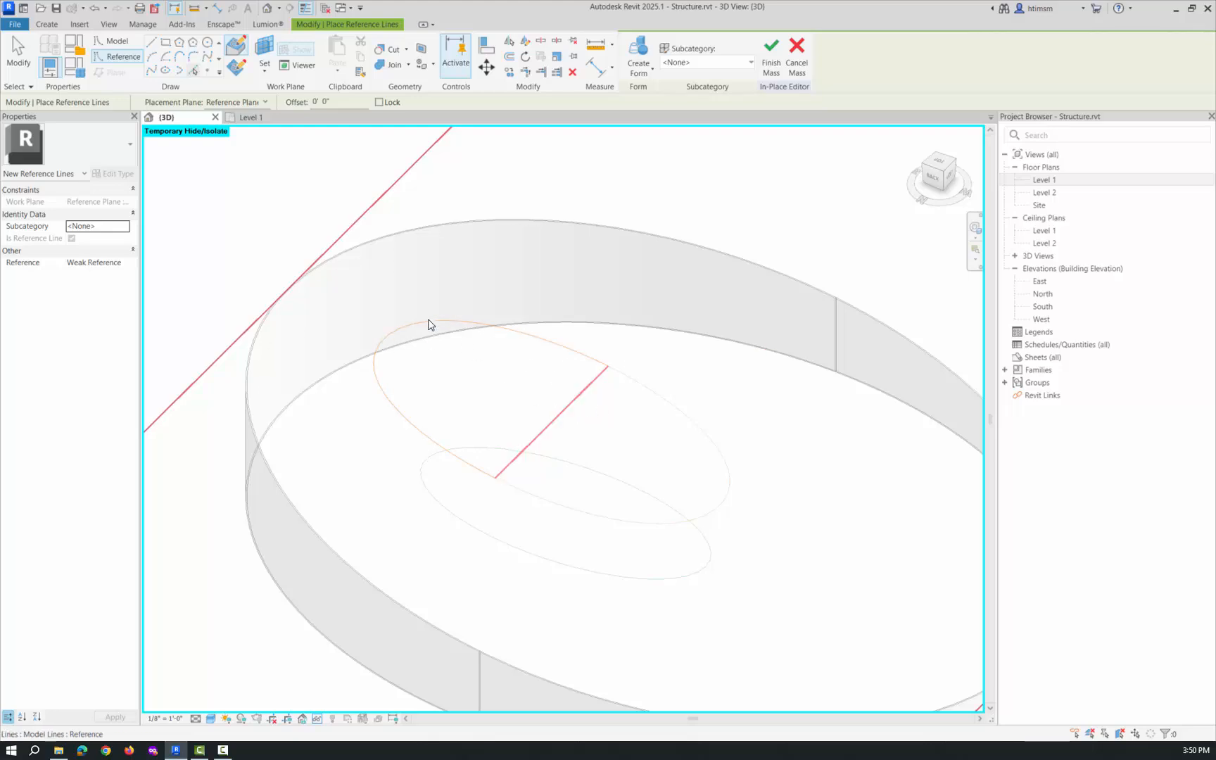
Trace both halves of the upper ellipse as reference lines and try to create a form from them and the lower ellipse.
left_click(533, 345)
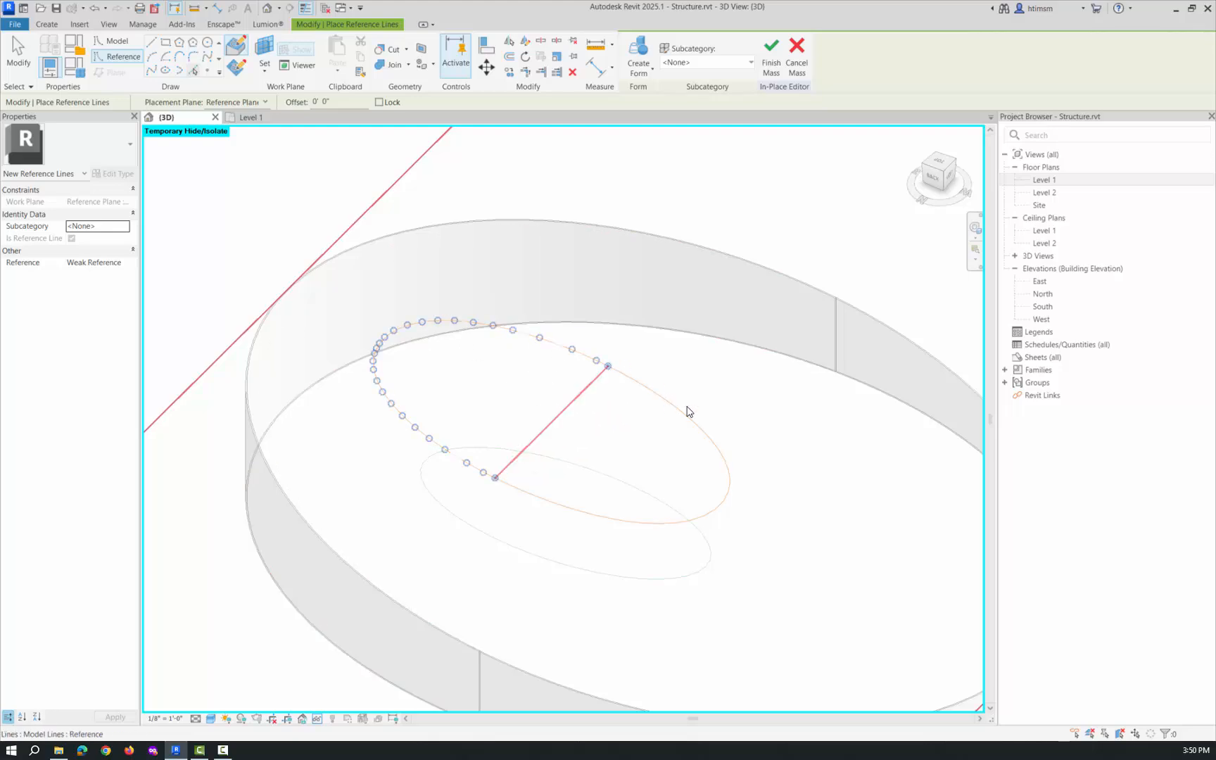
left_click(681, 415)
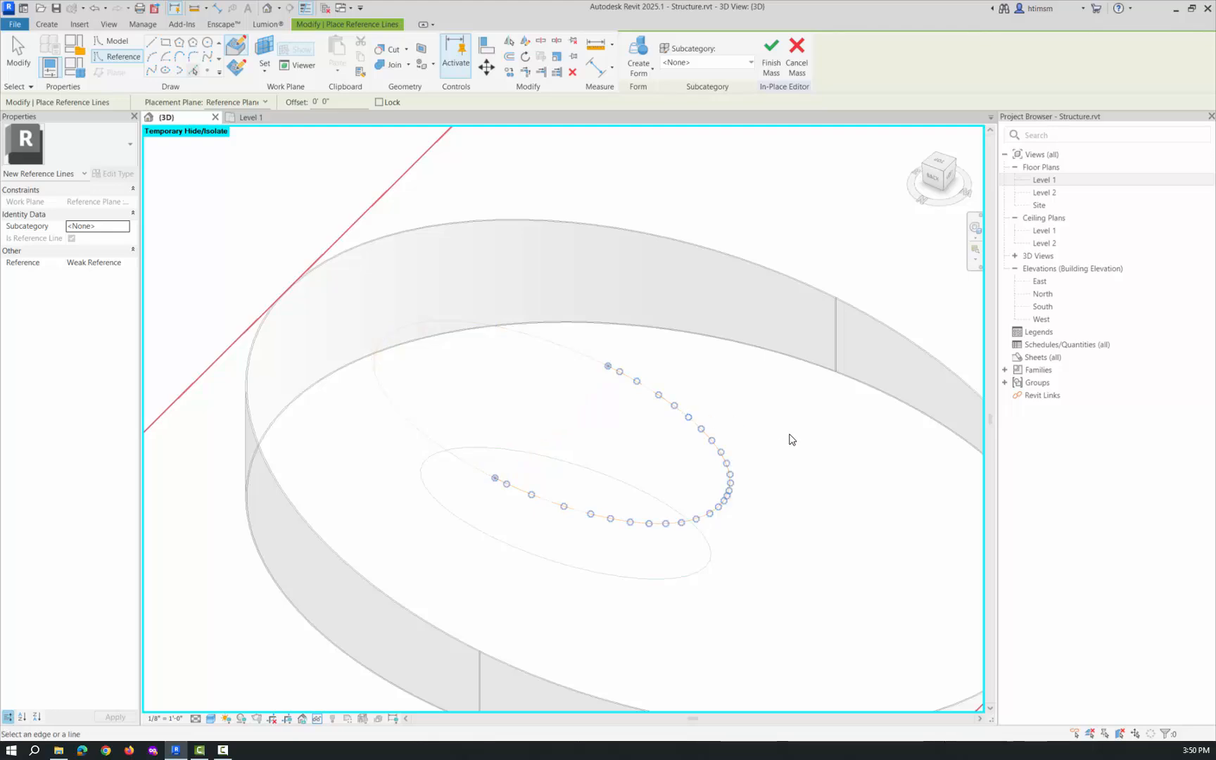
key("Escape")
key("Escape")
left_click(710, 438)
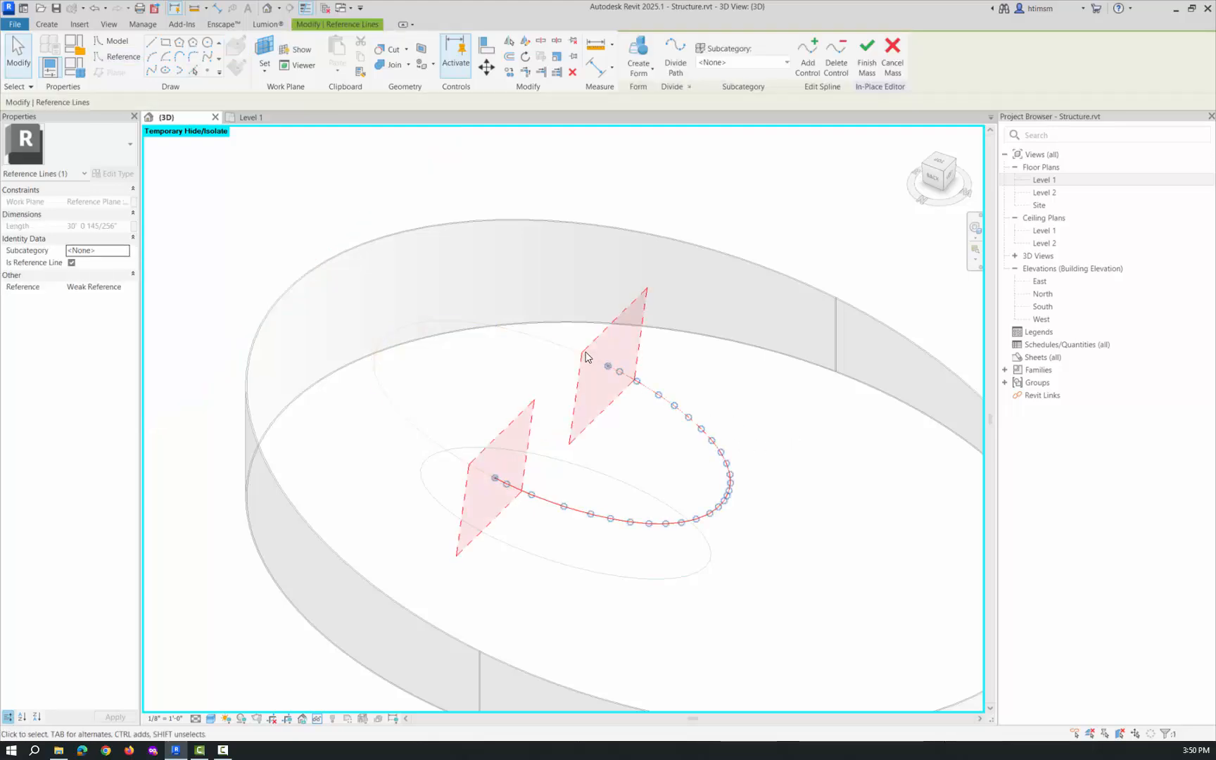
left_click(540, 339, "ctrl")
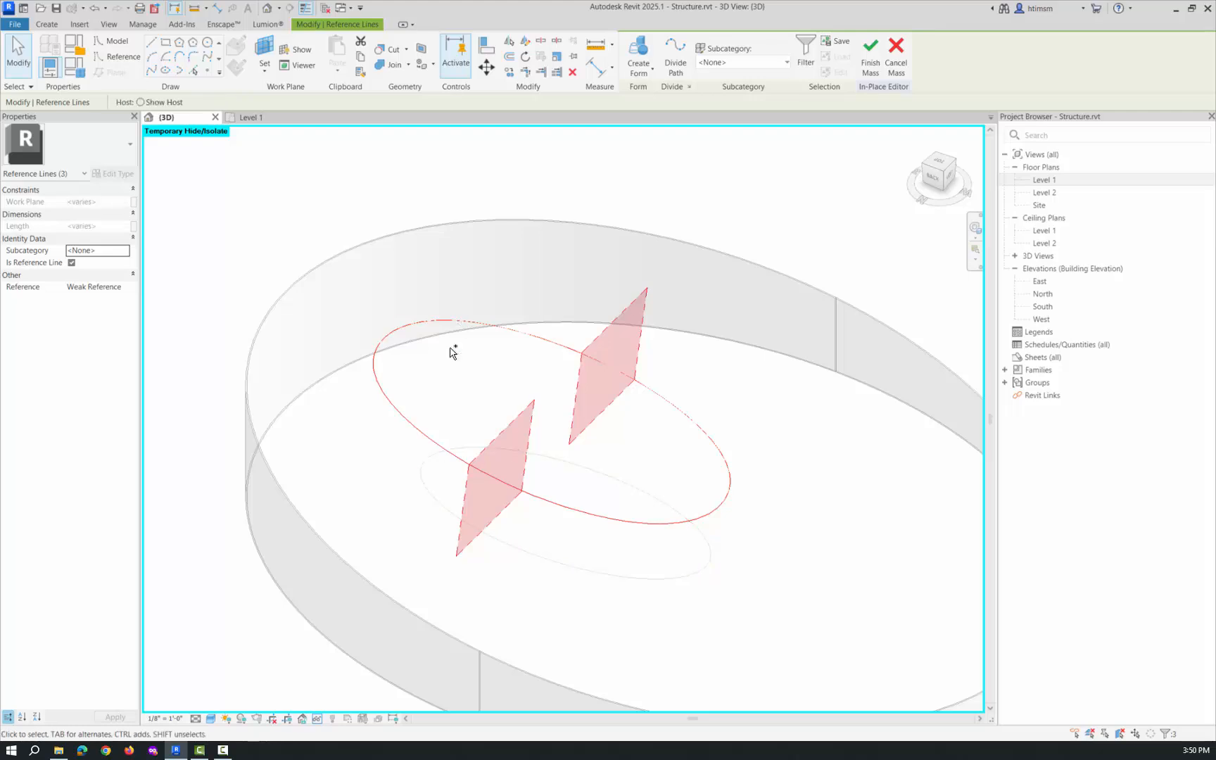
left_click(638, 47)
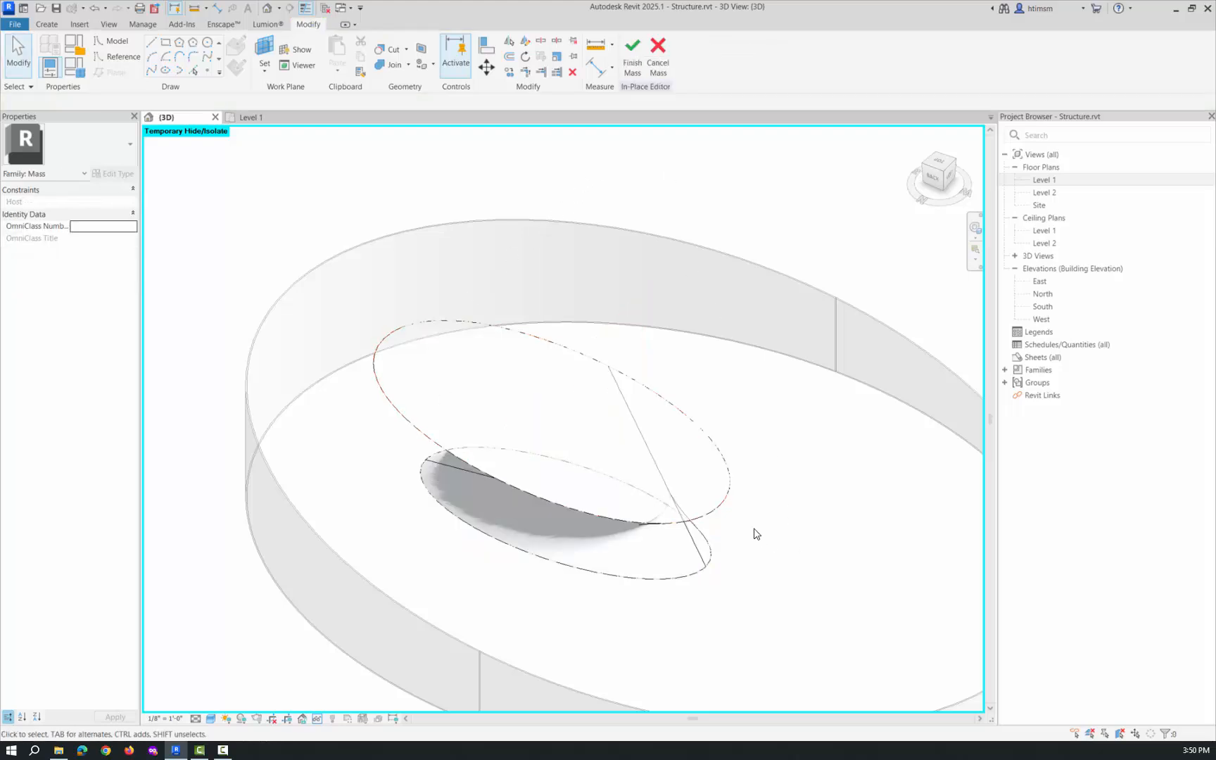
Undo the form creation and clear the upper ellipse's two traced halves.
key("ctrl+z")
left_click(713, 442)
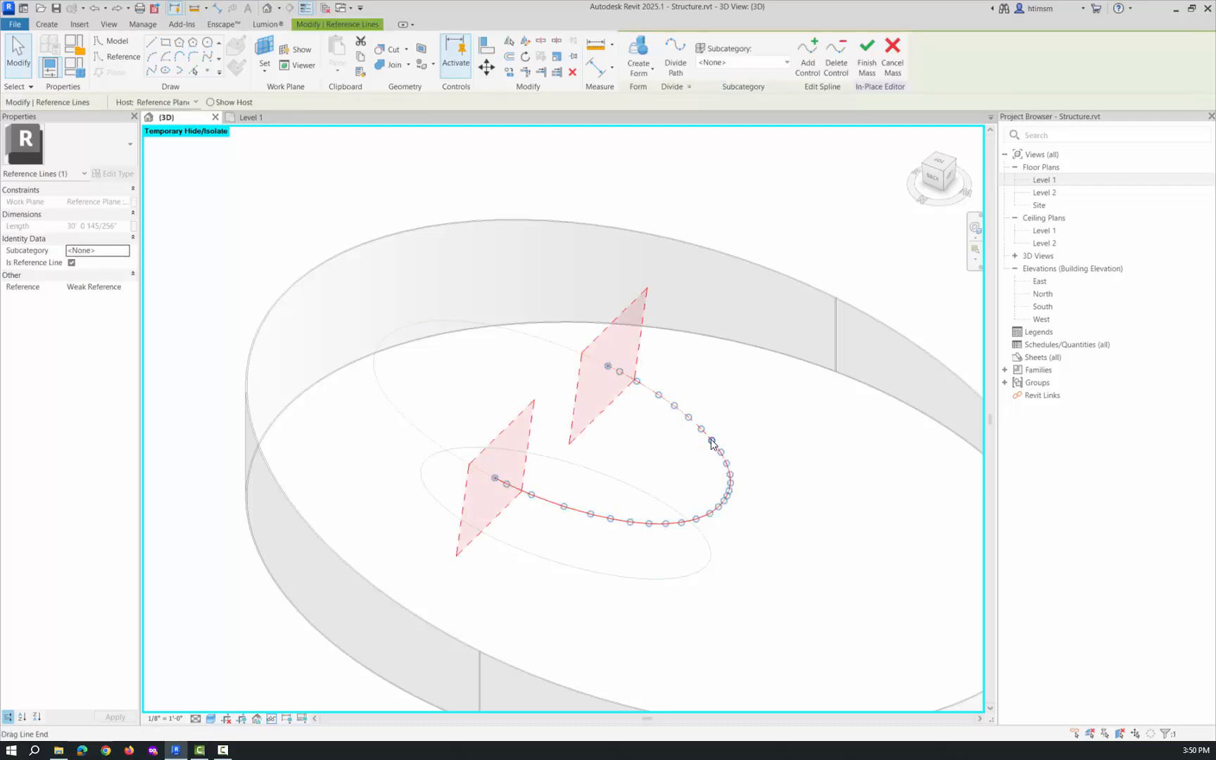
key("Escape")
left_click(589, 351)
key("Escape")
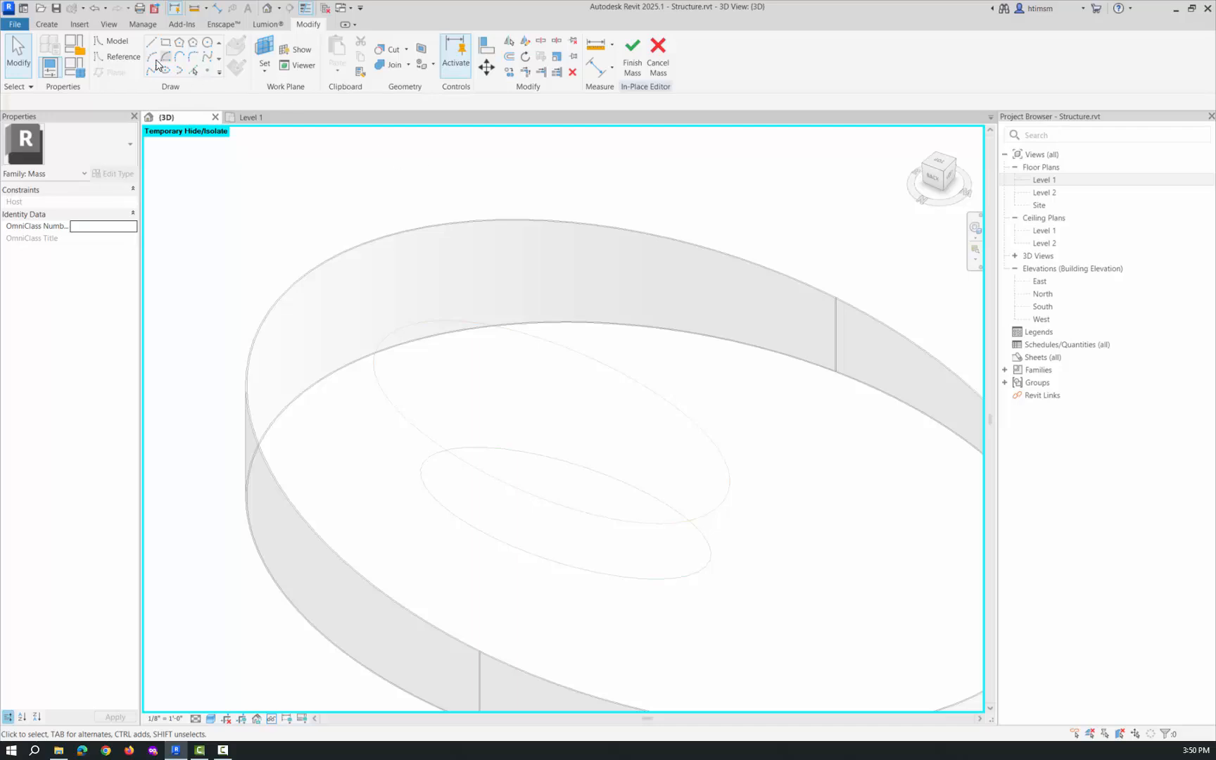
Draw a straight reference line about 24' 2" long across the upper ellipse along its long axis.
left_click(127, 56)
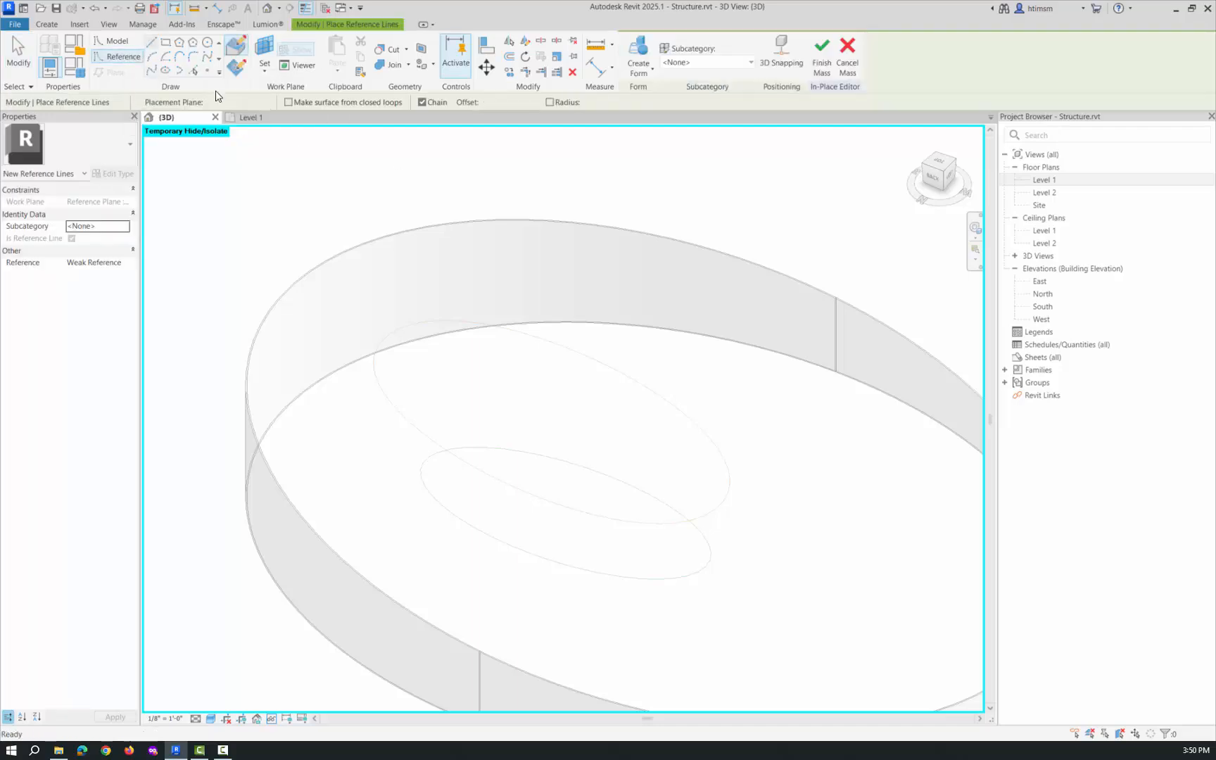
left_click(384, 339)
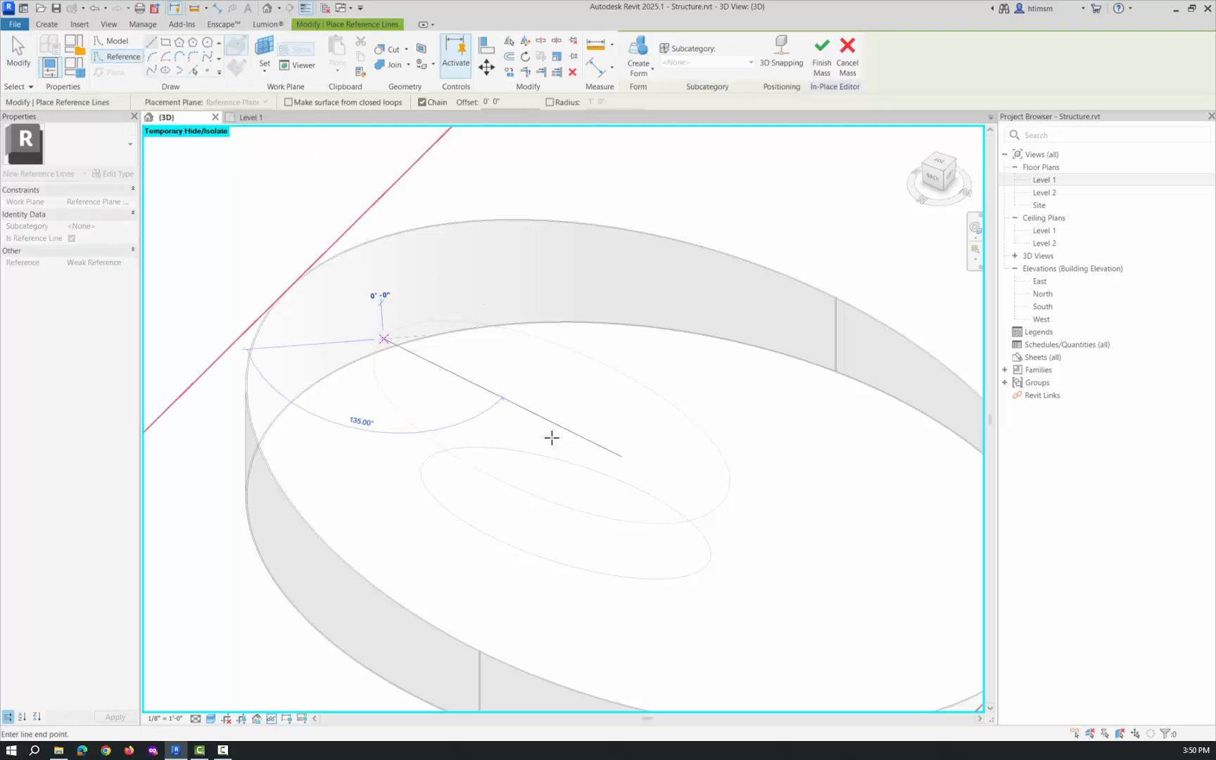
left_click(721, 502)
key("Escape")
key("Escape")
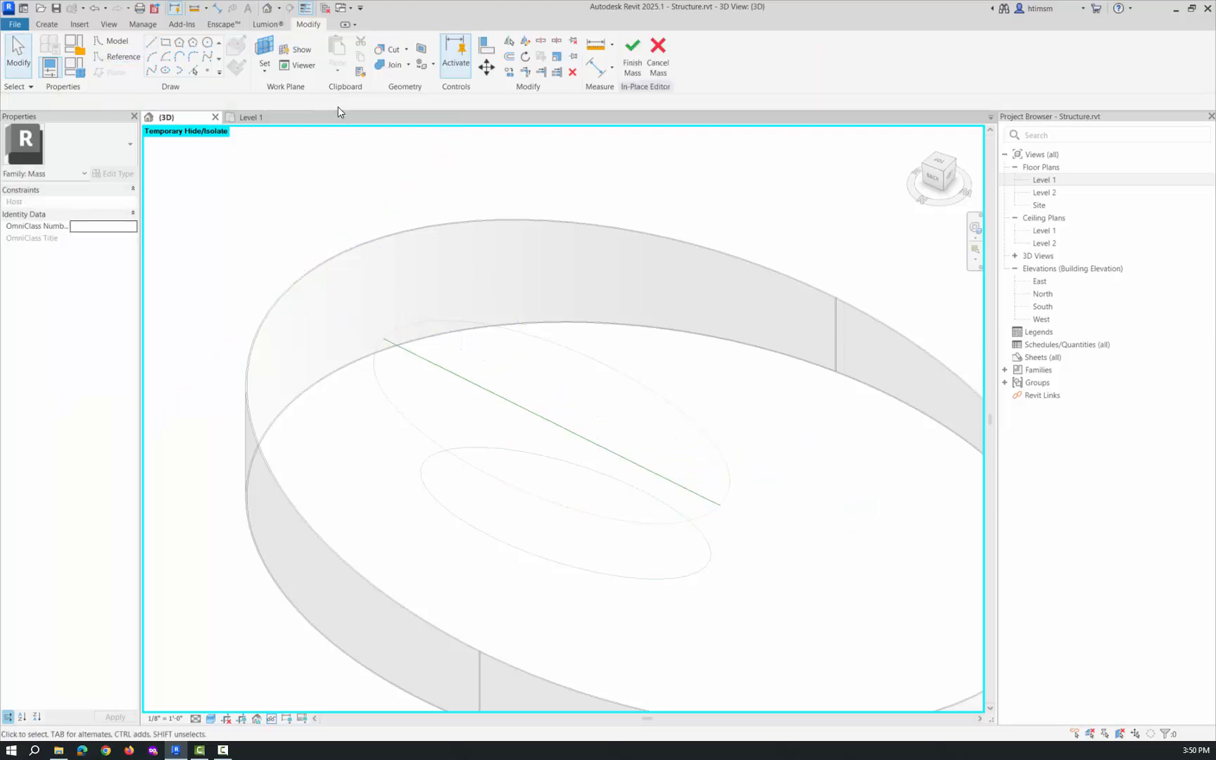
Draw a full ellipse centred on the straight line's midpoint, about 12' 1" to the line's end and matching the upper ellipse outline.
left_click(193, 72)
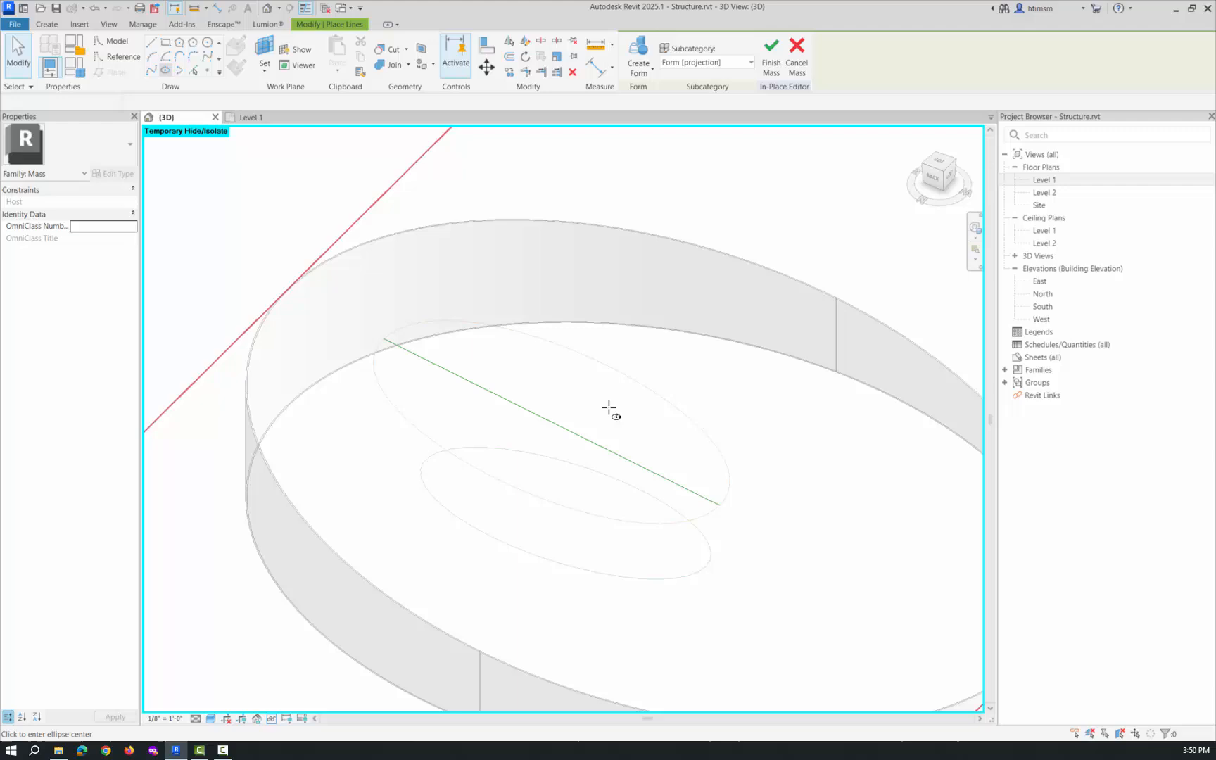
left_click(550, 422)
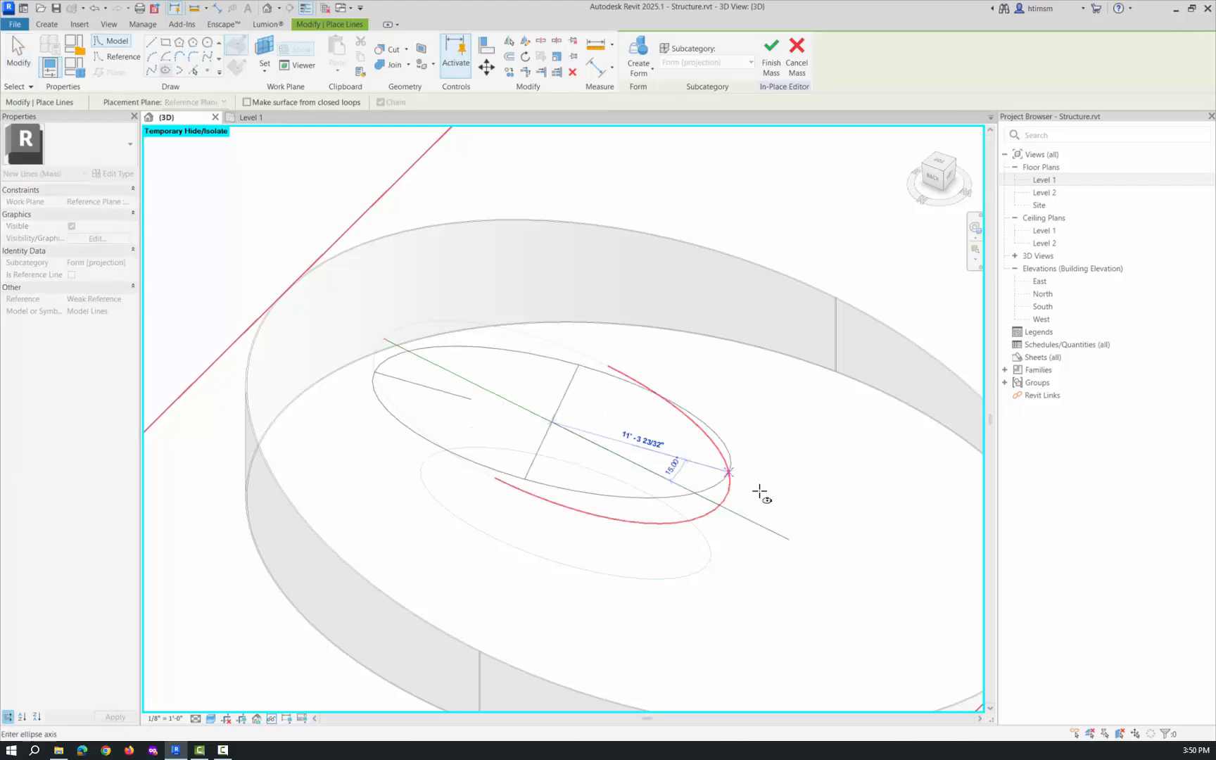
left_click(731, 501)
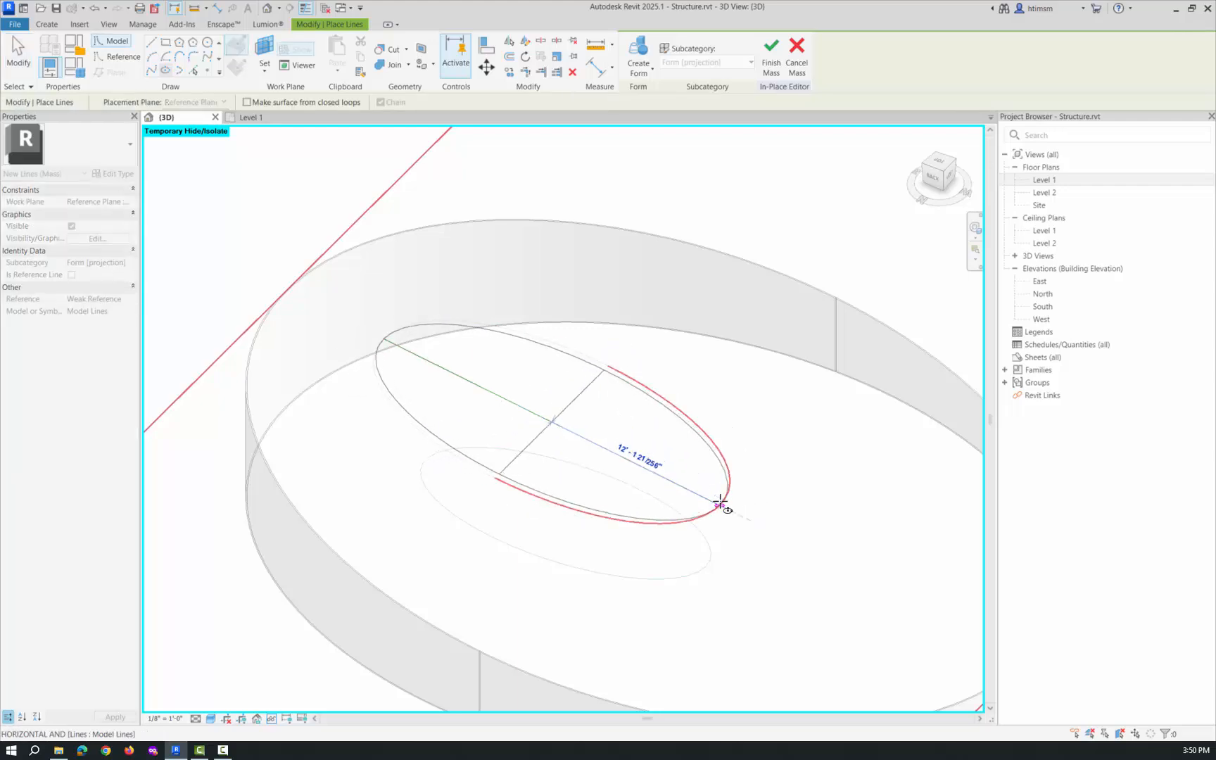
left_click(611, 368)
key("Escape")
key("Escape")
Turn the new ellipse into a reference line and delete the straight guide line.
left_click(445, 322)
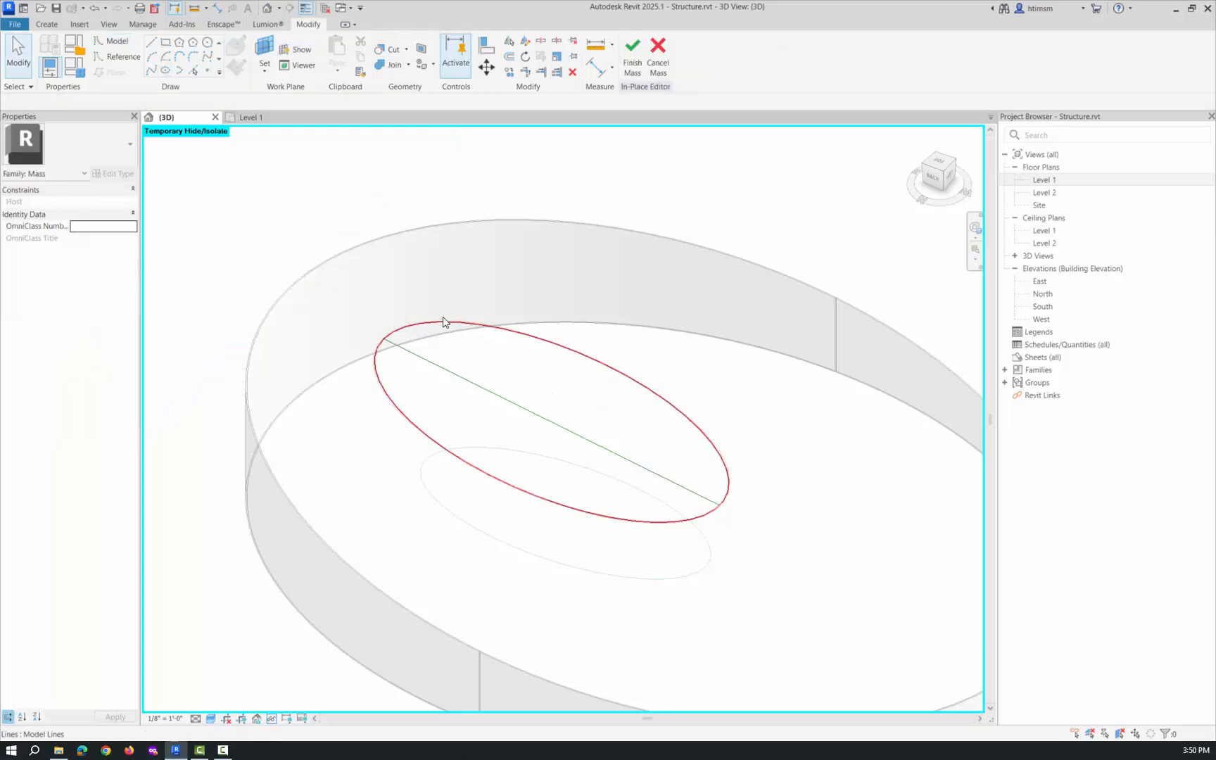
left_click(71, 336)
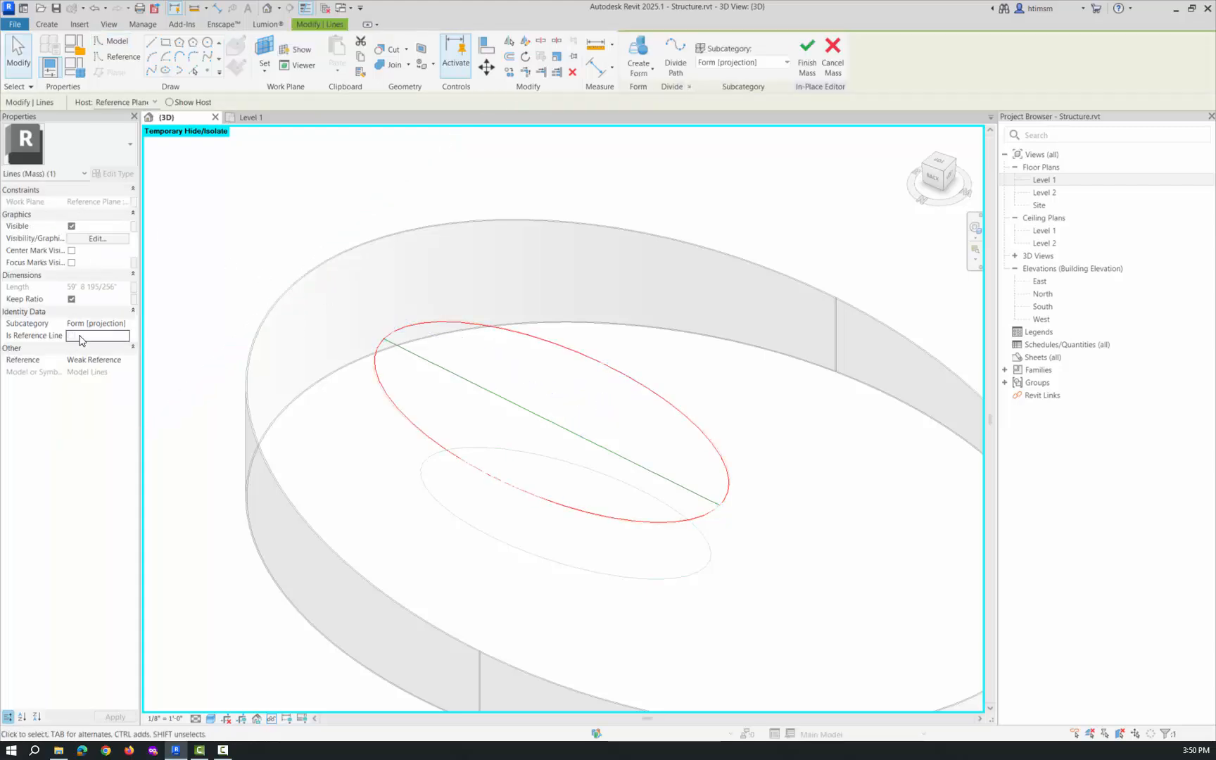
left_click(798, 467)
left_click(662, 482)
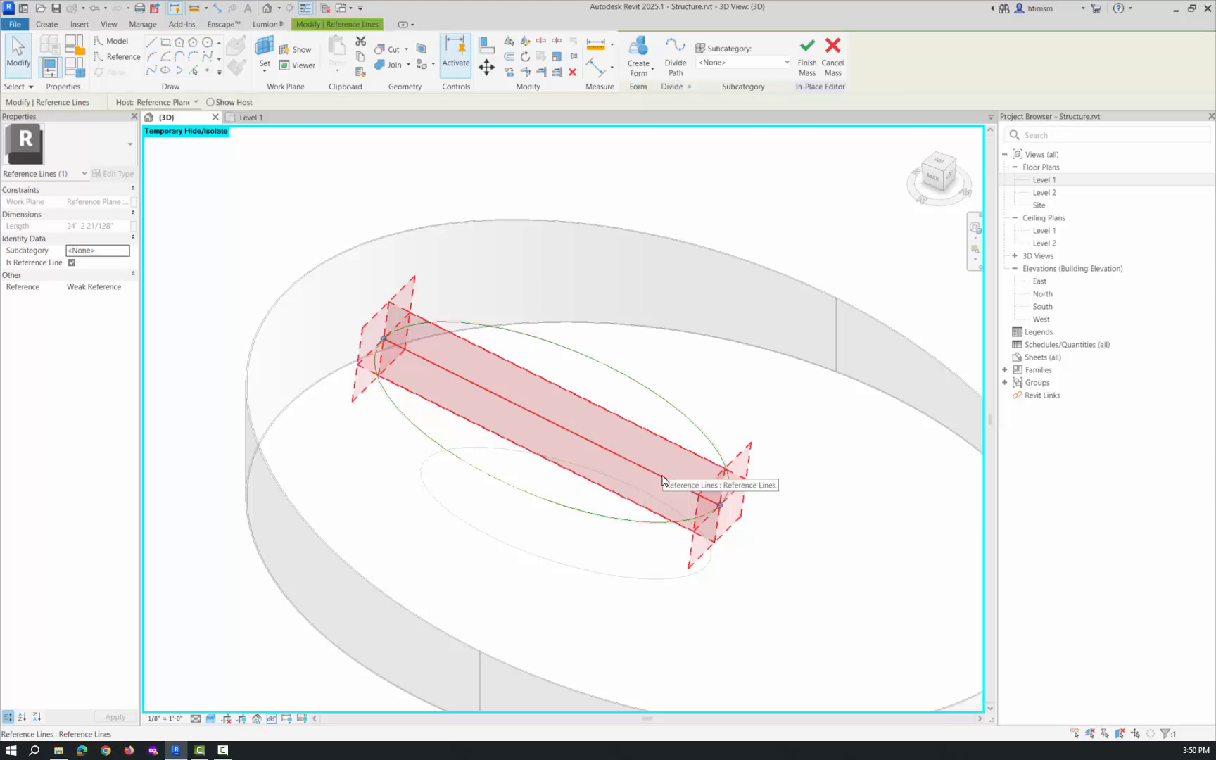
key("Delete")
Create a form between the lower and upper reference ellipses and finish the in-place mass.
left_click(651, 583)
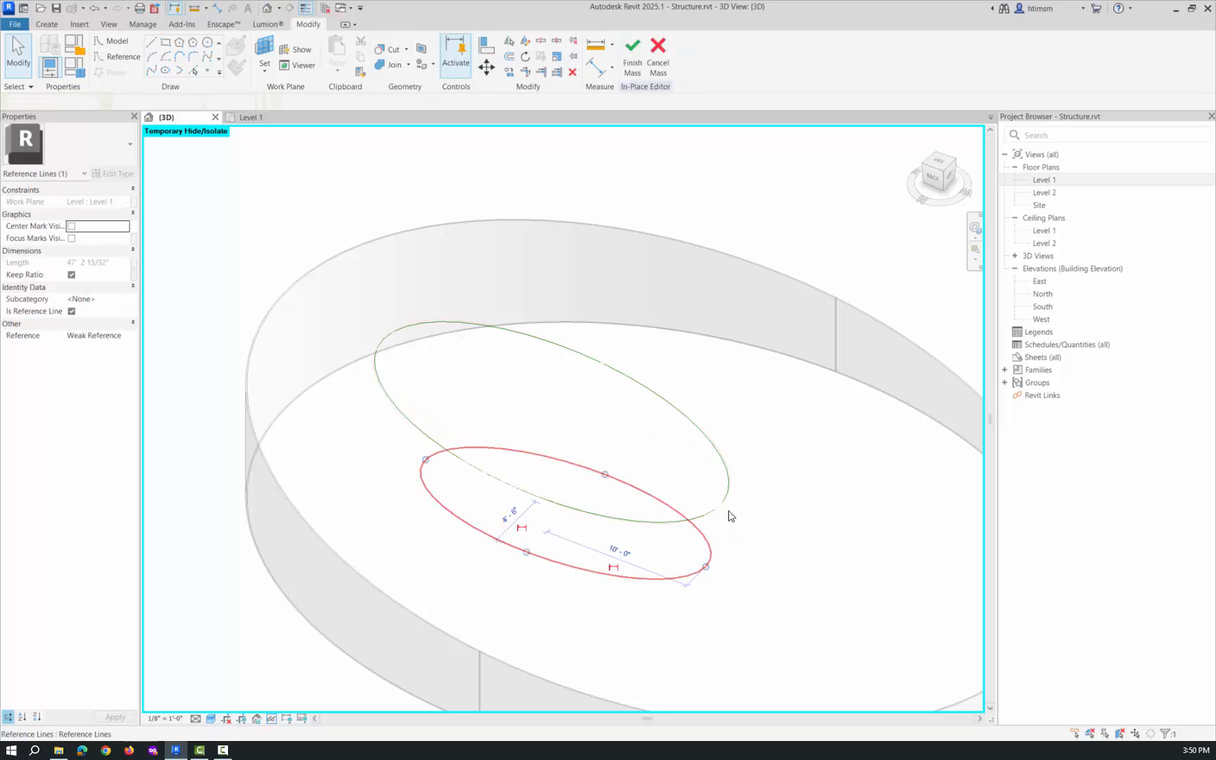
left_click(712, 443)
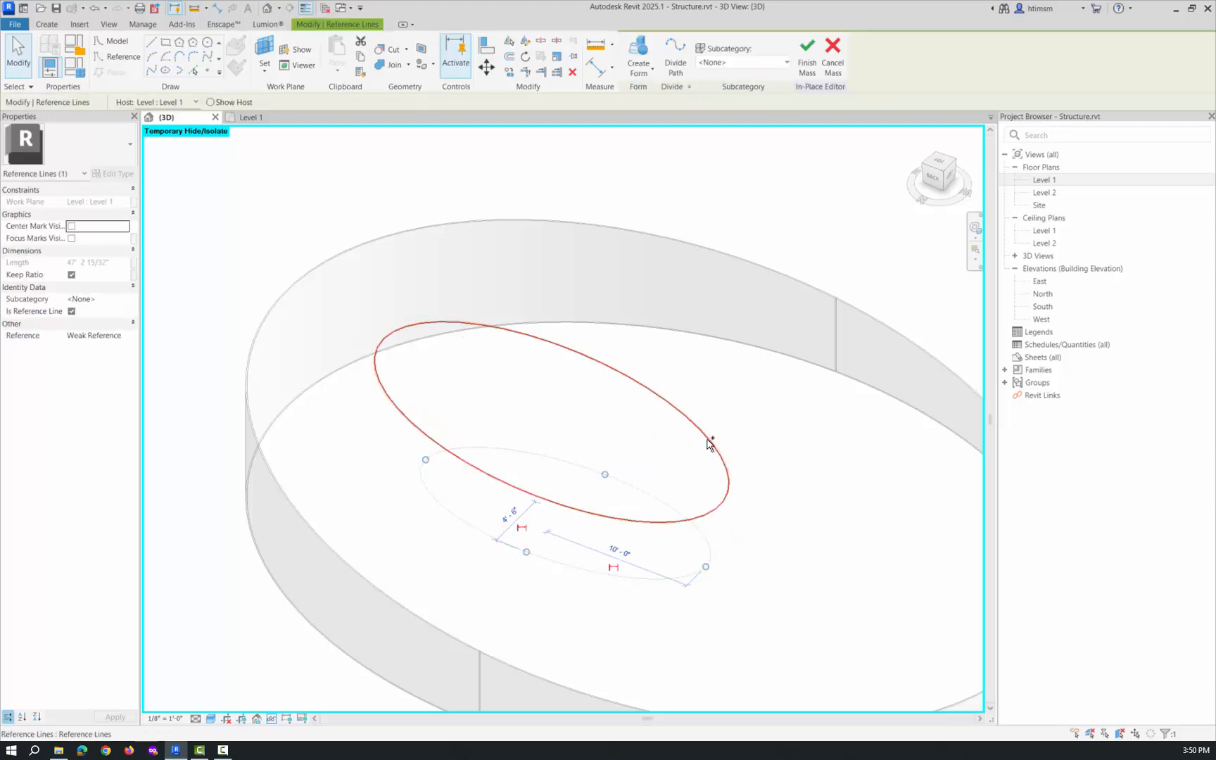
left_click(637, 60)
middle_click_drag(774, 461, 859, 543, "shift")
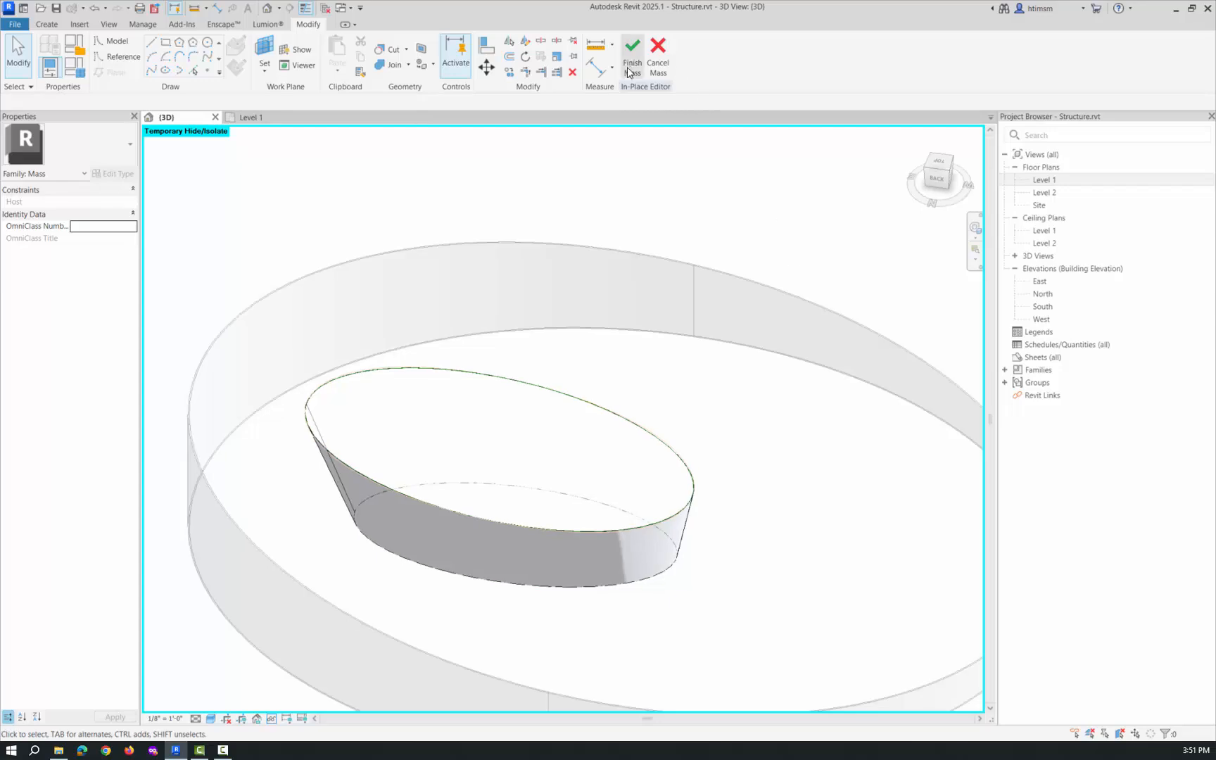
left_click(629, 69)
Place a Glass 1" wall by face on the side face of the Center Glass mass.
scroll(753, 401, "down", 2)
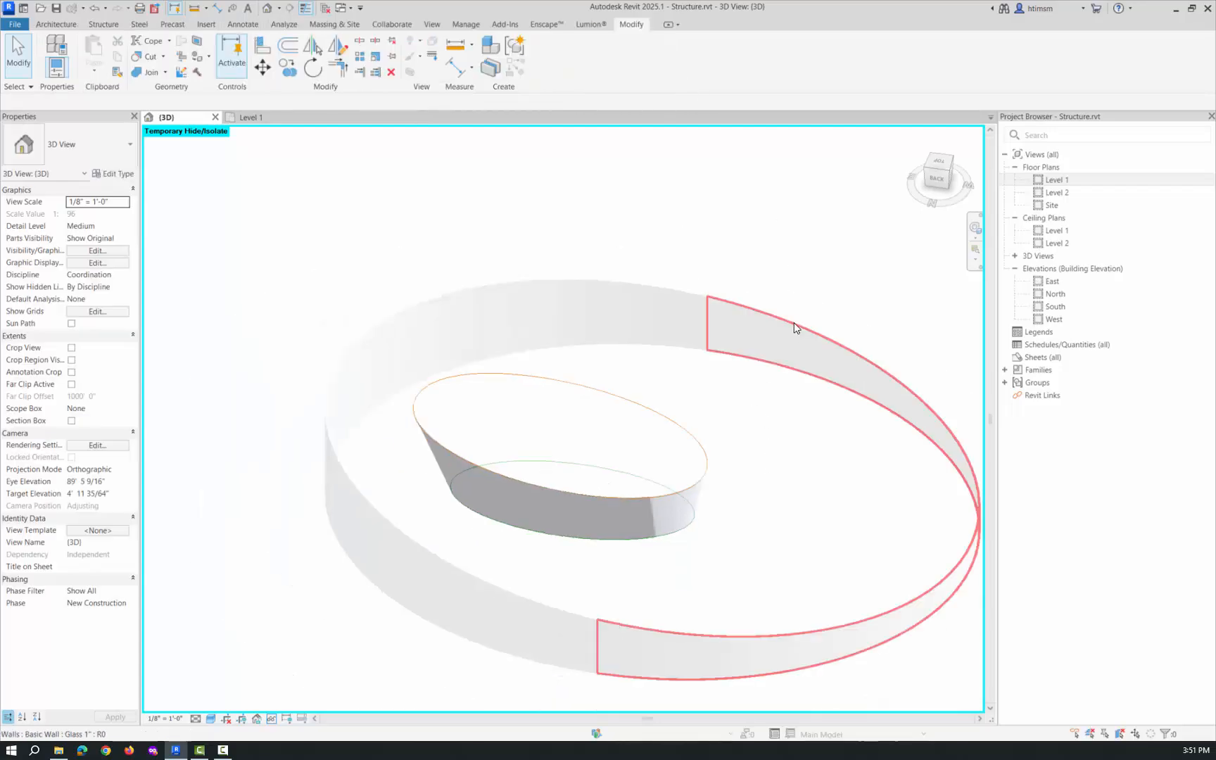
left_click(51, 24)
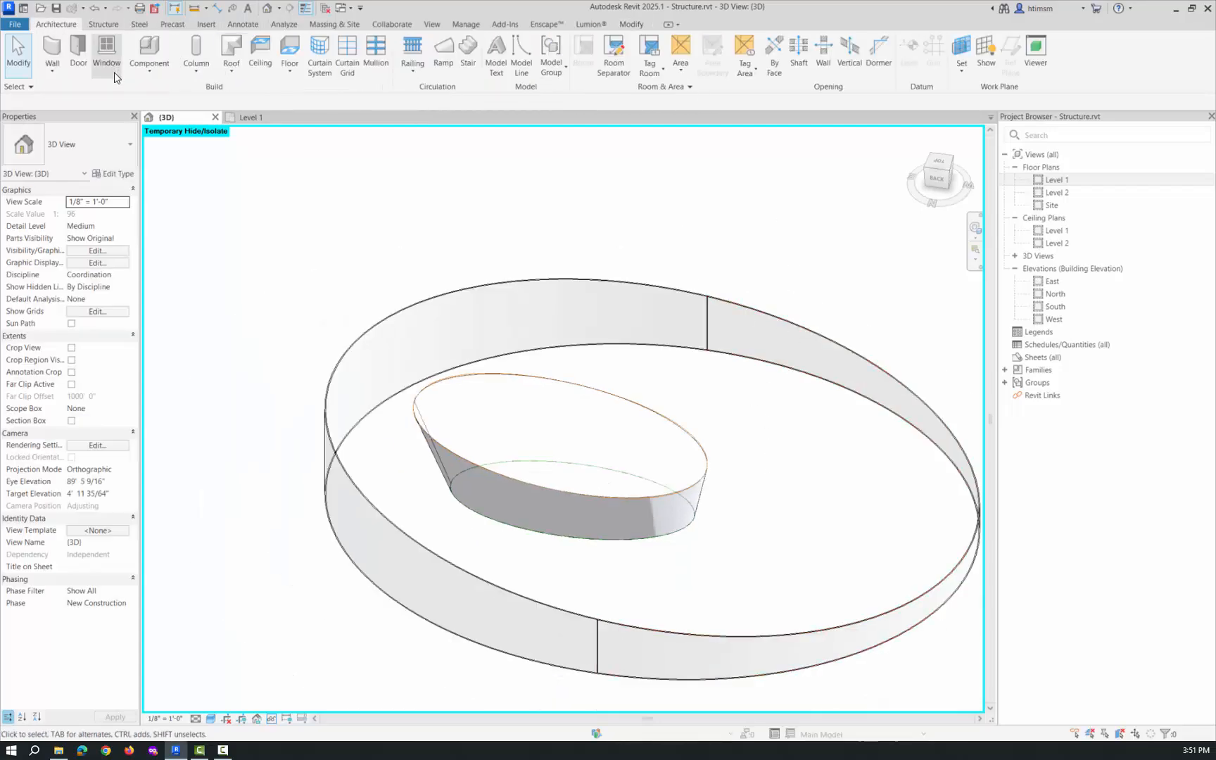
left_click(53, 69)
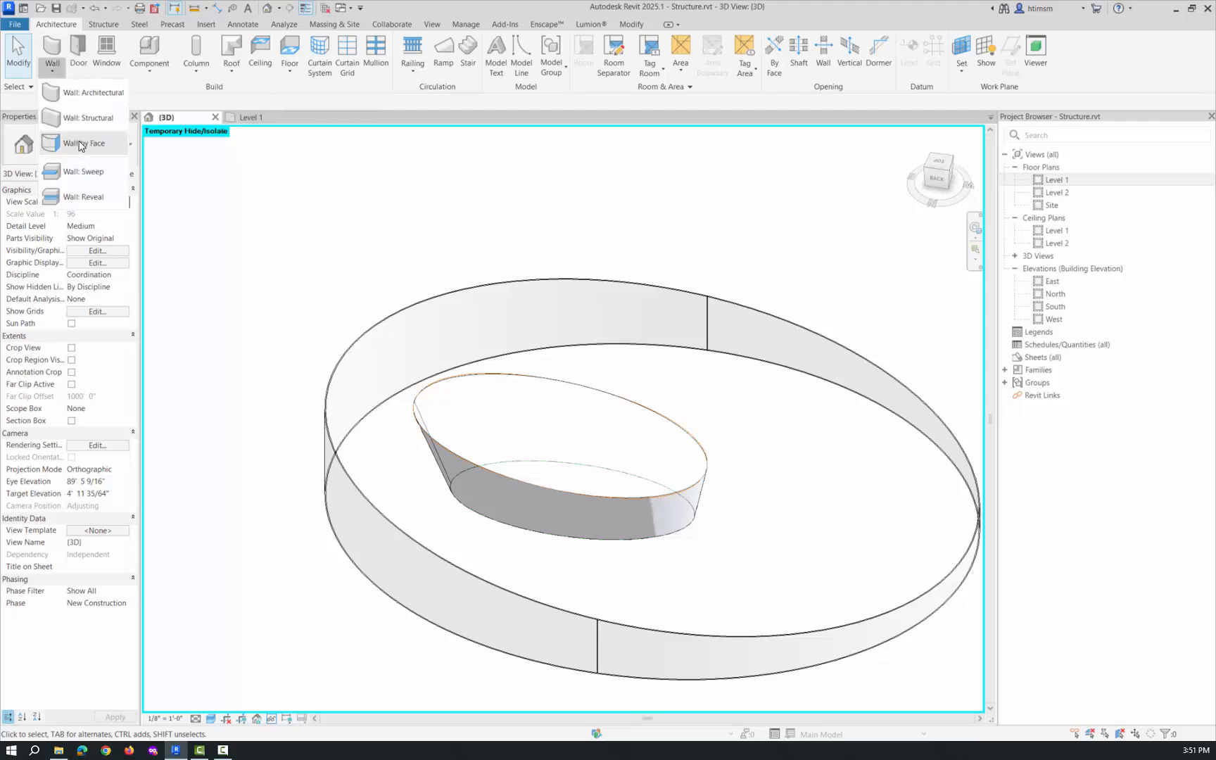
left_click(83, 143)
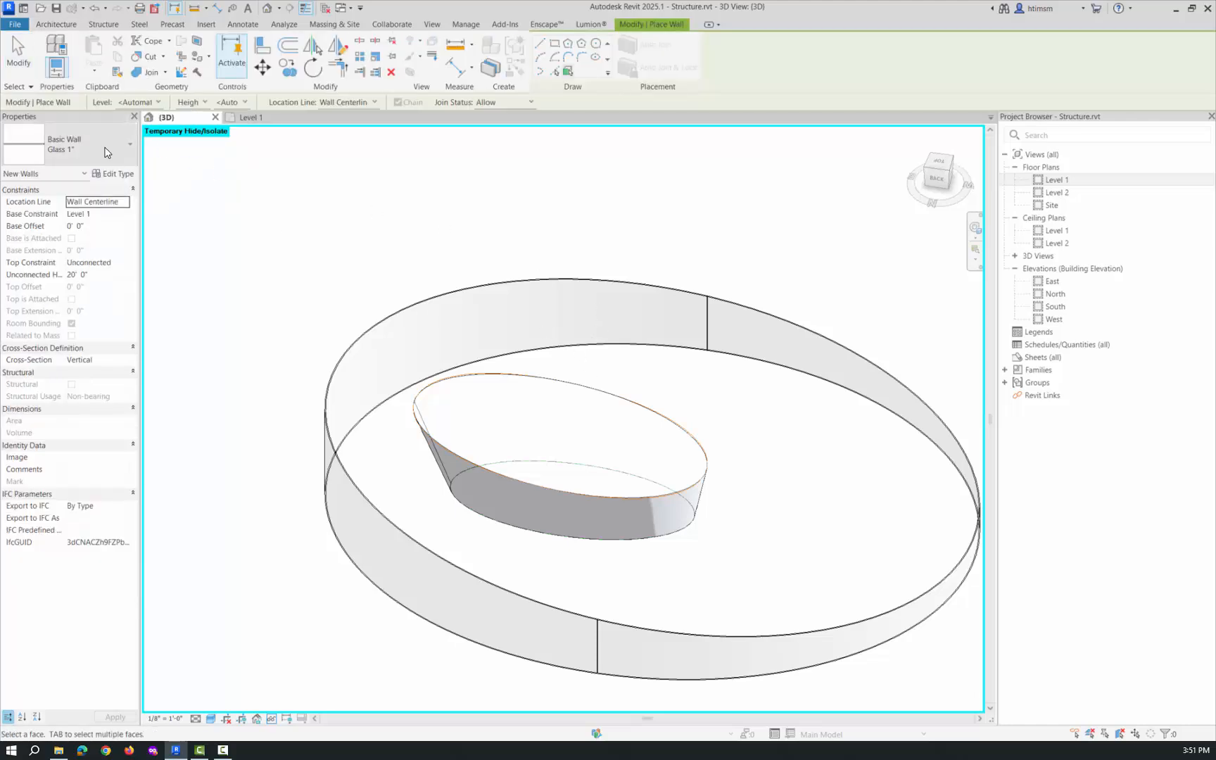
left_click(567, 391)
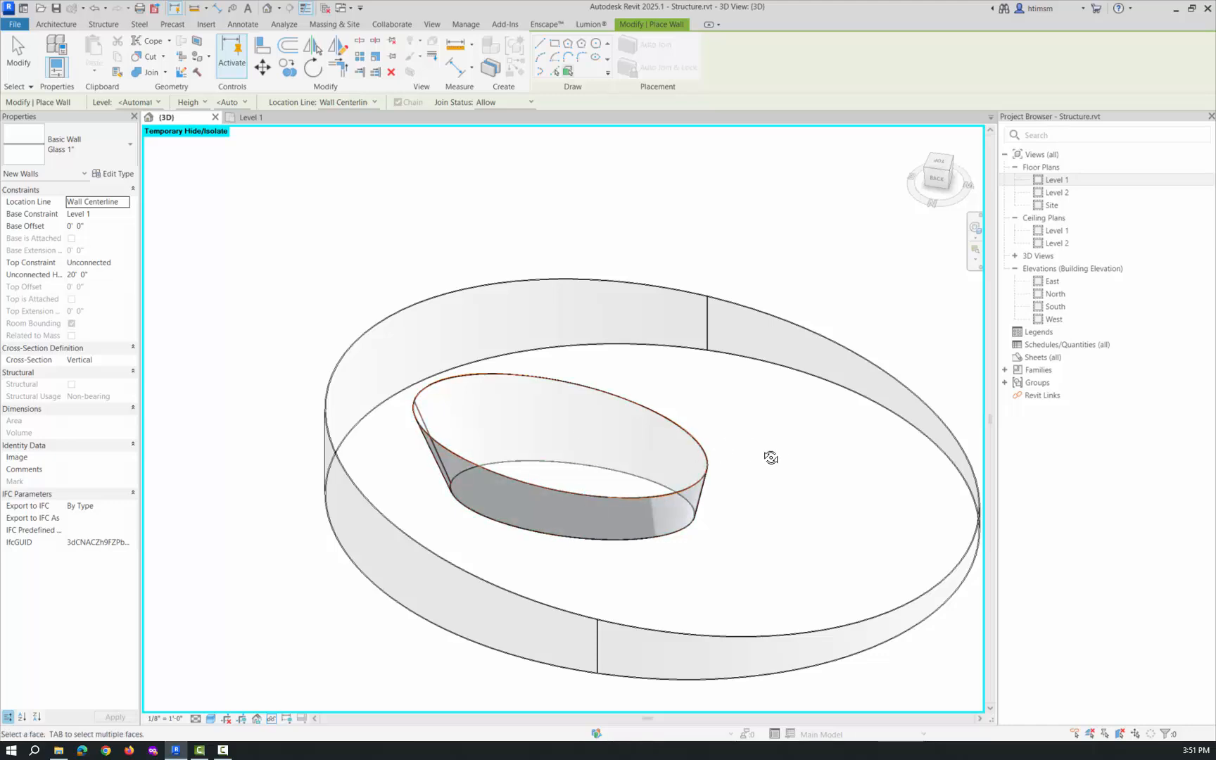
Reset the temporary hide/isolate in the 3D view to bring back the hidden structure mass.
middle_click_drag(771, 456, 700, 412, "shift")
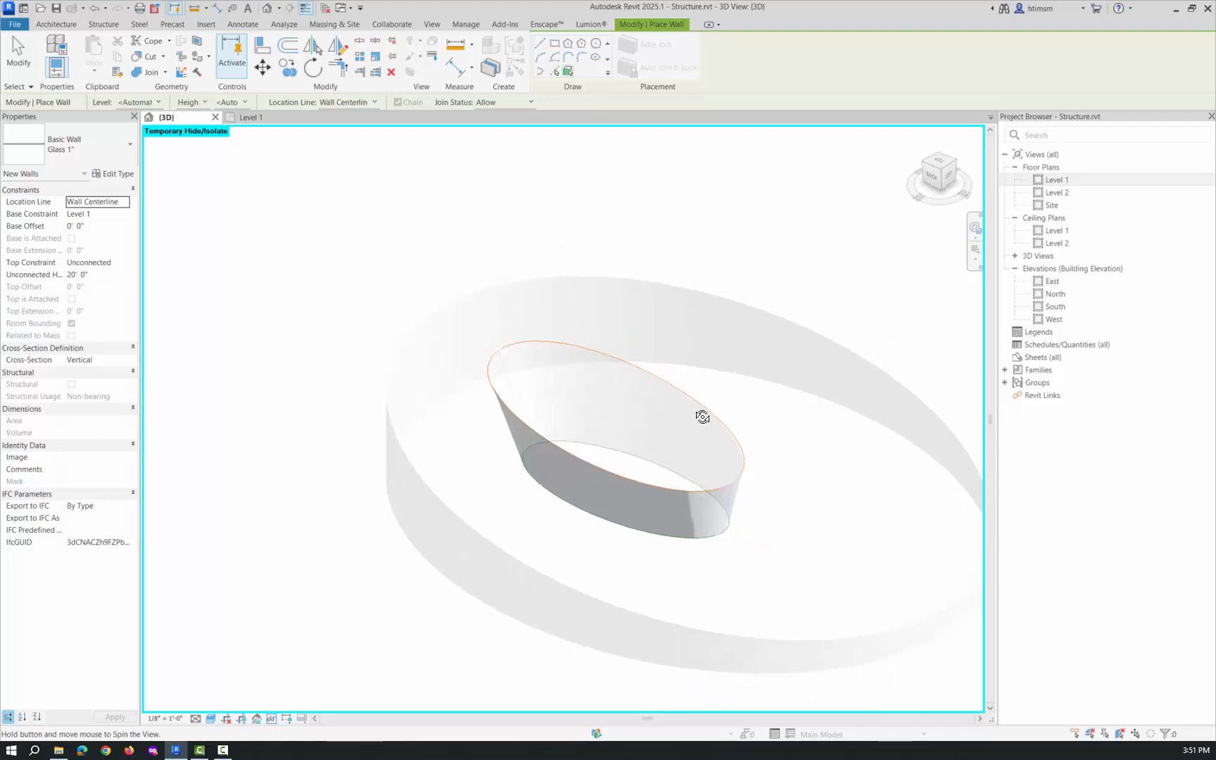
left_click(272, 717)
left_click(291, 700)
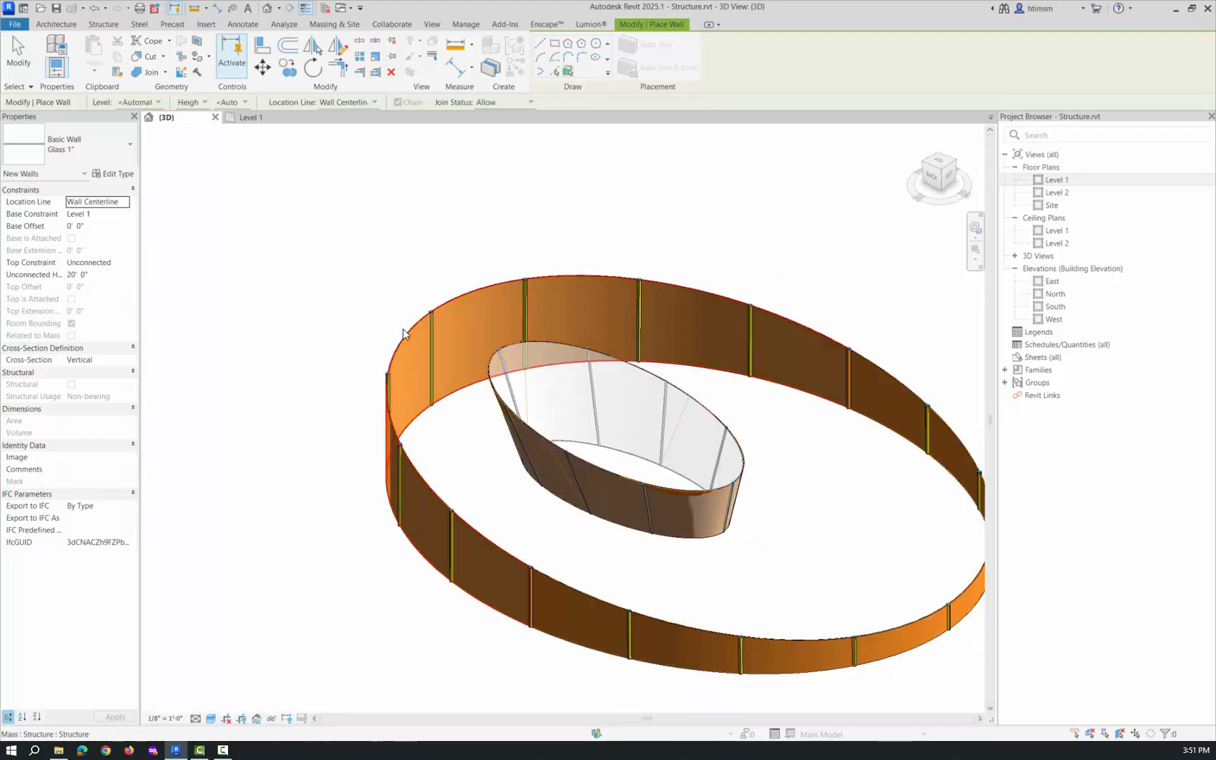
Switch the mass display to Show Mass by View Settings so the masses are hidden in the 3D view.
scroll(257, 350, "down", 3)
mouse_move(421, 608)
middle_mouse_down("shift")
mouse_move(573, 553)
mouse_move(670, 538)
mouse_move(785, 551)
mouse_move(412, 599)
middle_mouse_up("shift")
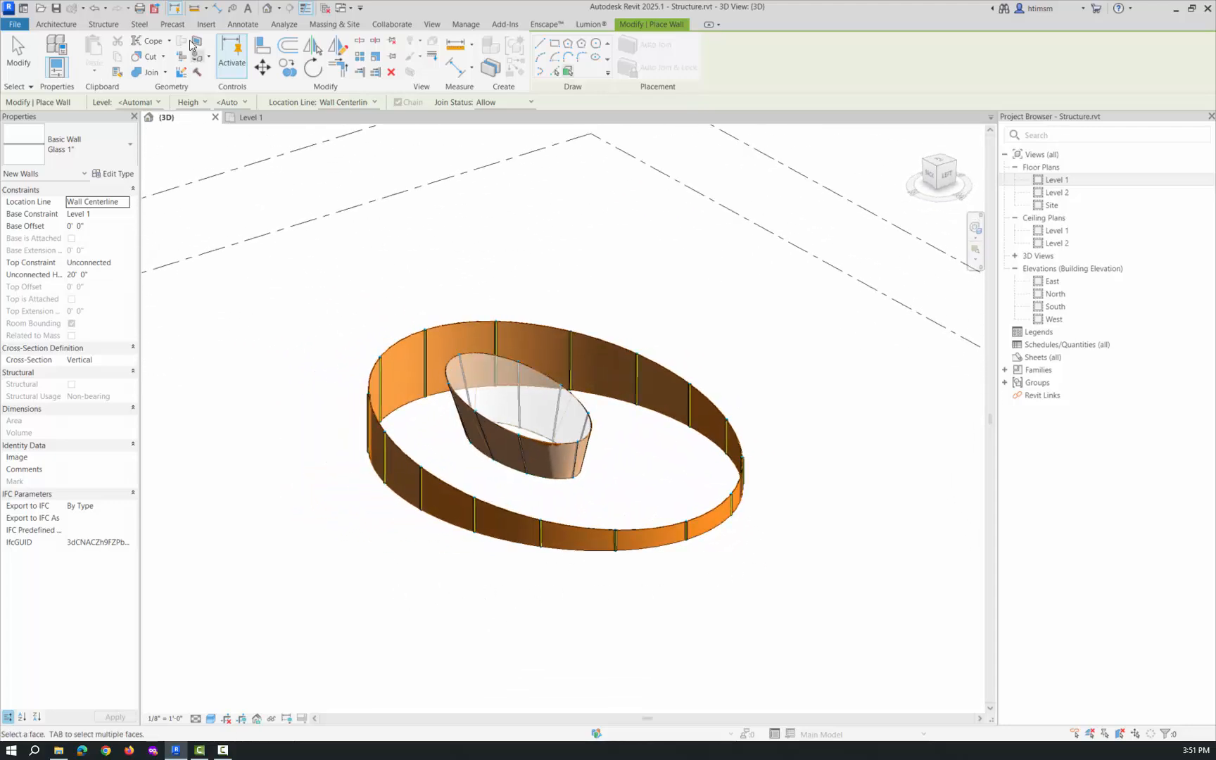
left_click(337, 24)
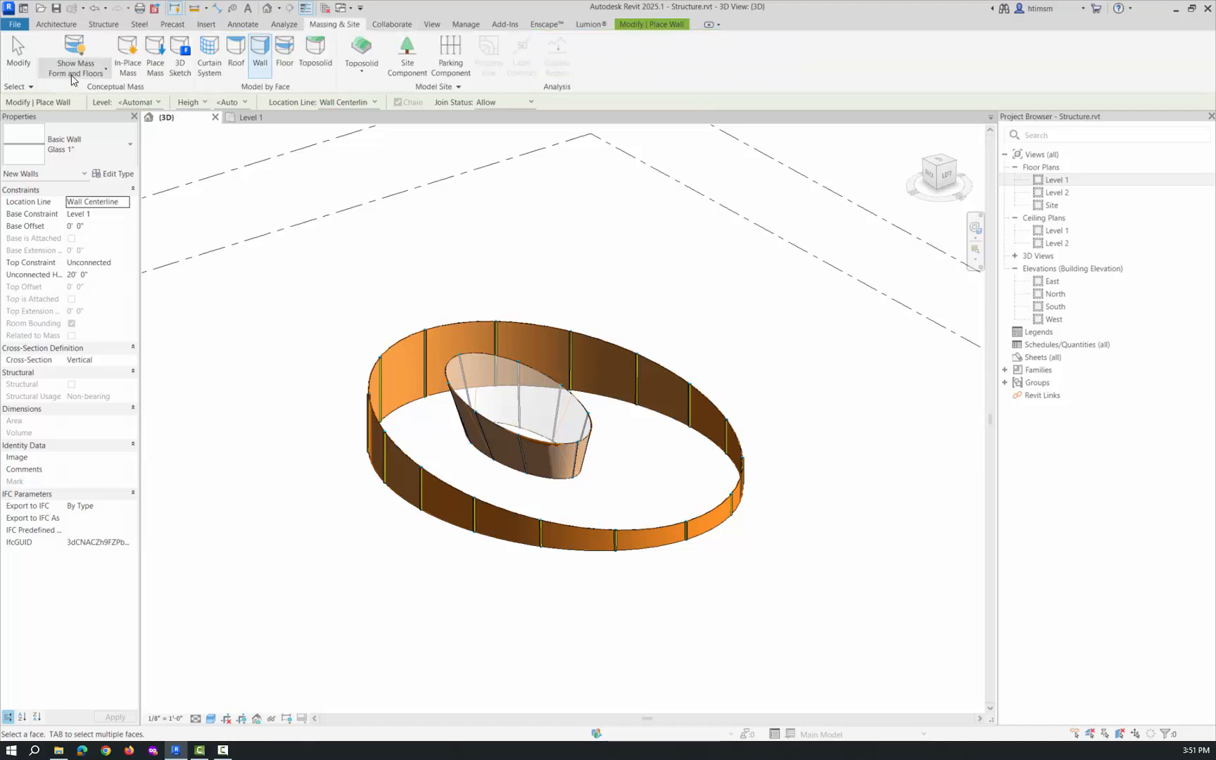
left_click(74, 70)
left_click(75, 98)
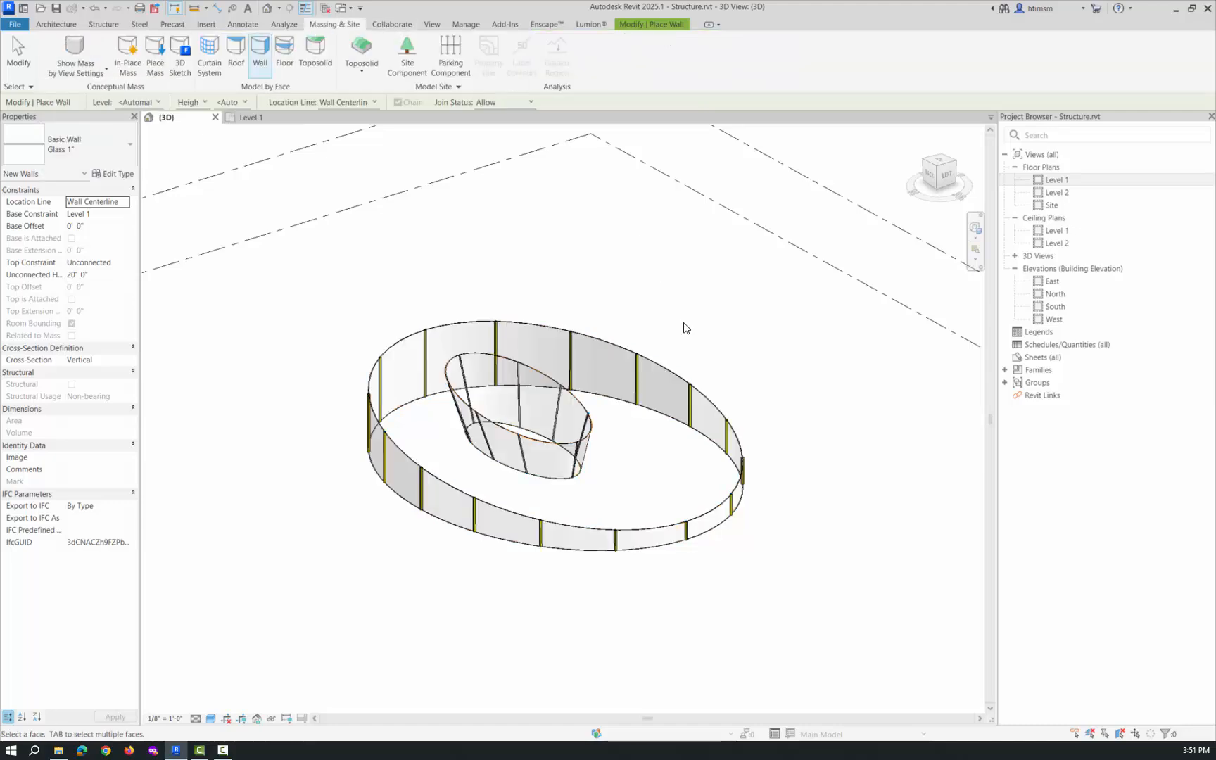
Turn on the Structural Framing category in the 3D view's Visibility/Graphic Overrides.
middle_click_drag(637, 679, 672, 572, "shift")
key("v")
key("g")
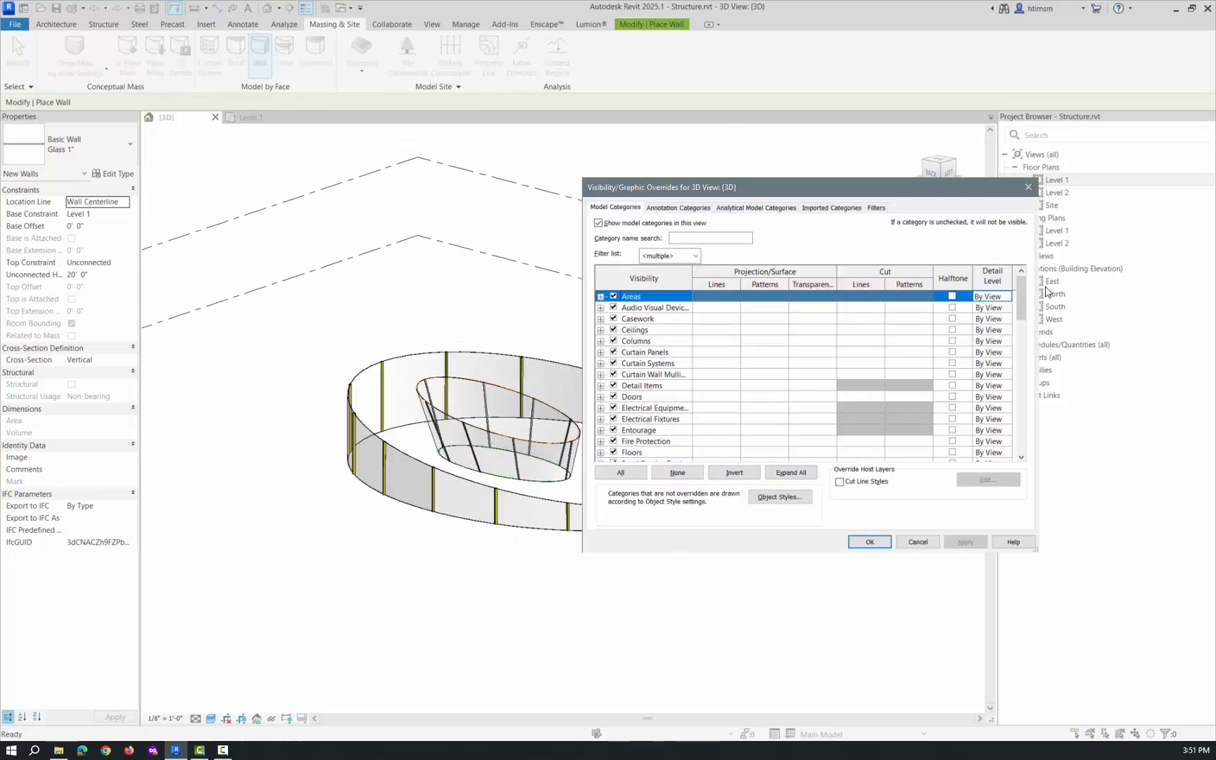
left_click_drag(1021, 297, 1013, 430)
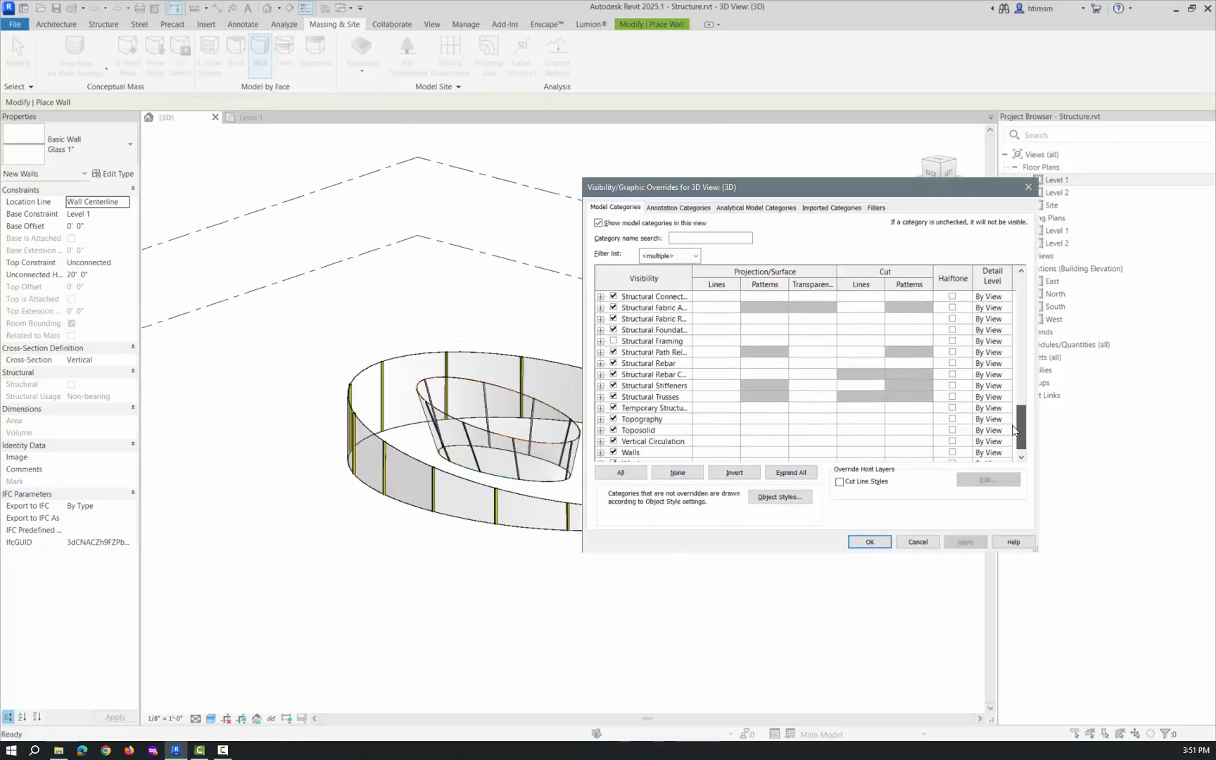
left_click(616, 344)
left_click(869, 542)
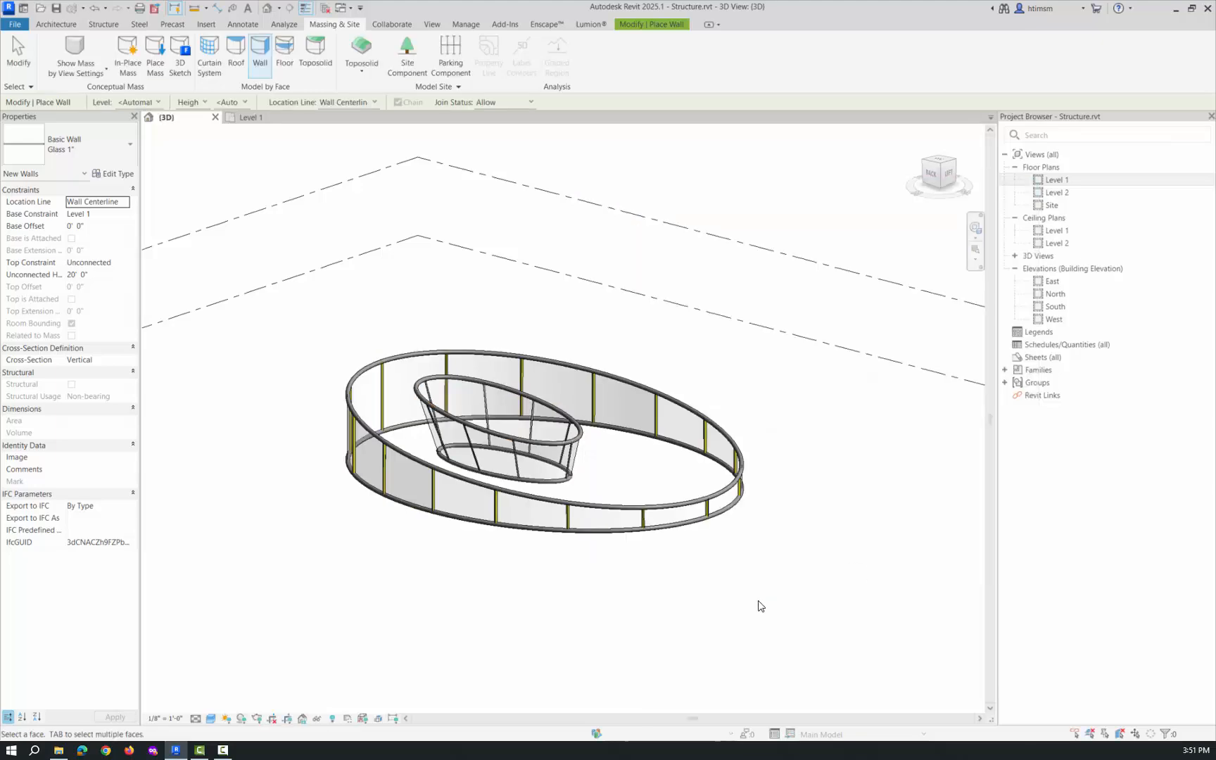
middle_click_drag(792, 593, 747, 598, "shift")
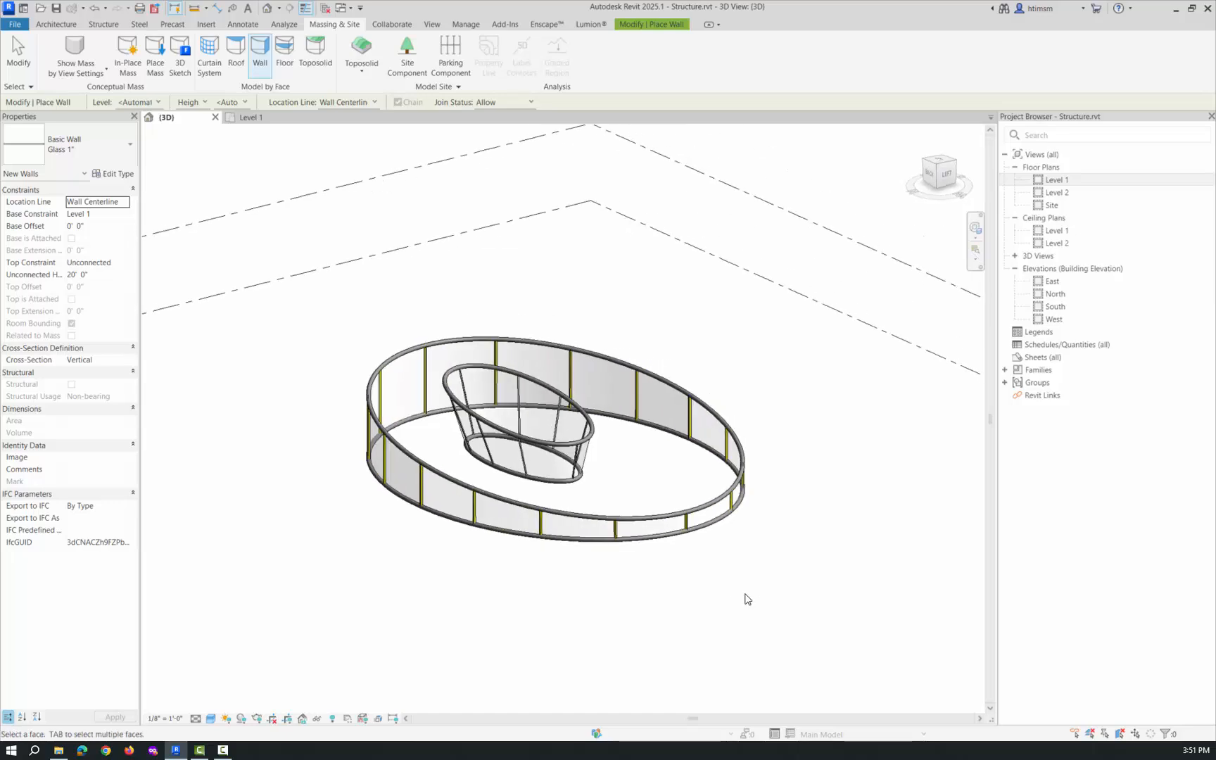